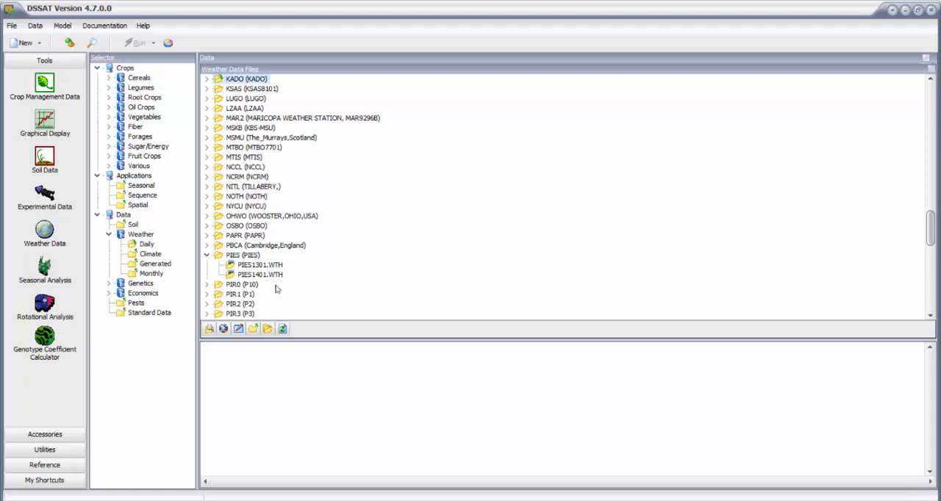
# - Find and select the *ES20200001 profile at the end of the SOIL.SOL list in the soil data files
pyautogui.click(132, 224)
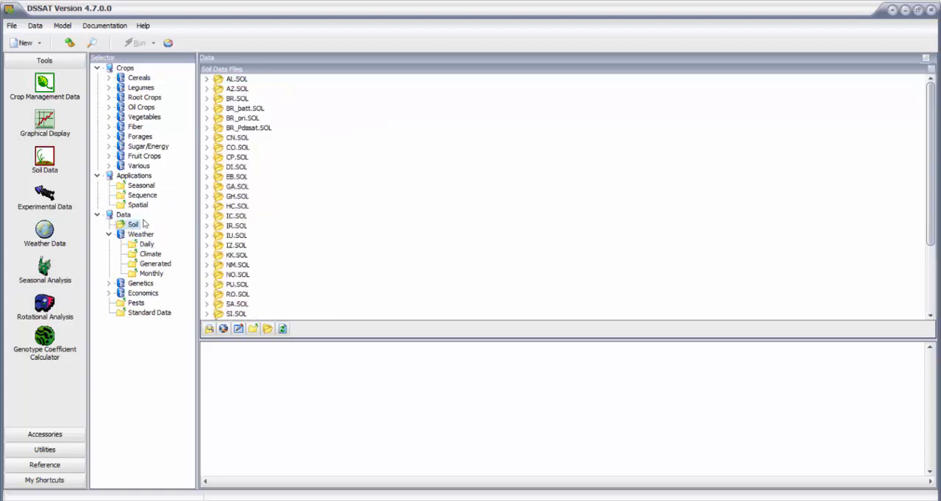
pyautogui.scroll(-3, 239, 173)
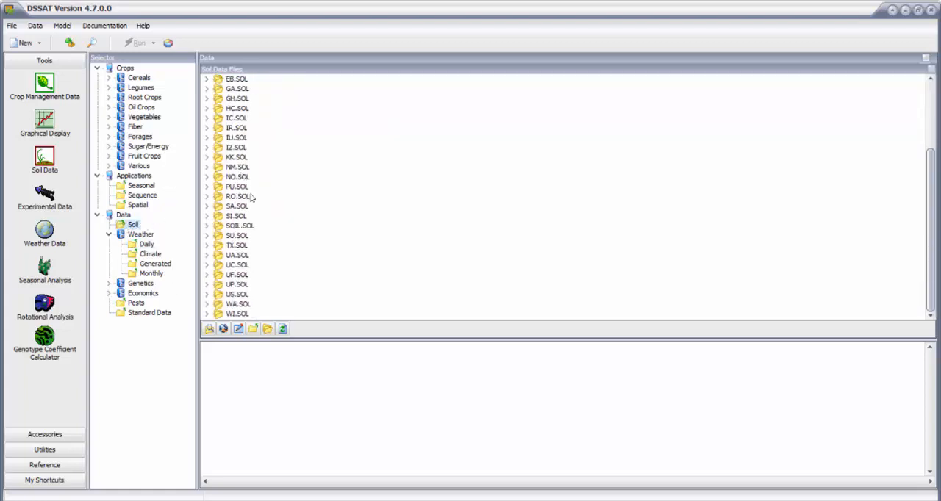
pyautogui.click(247, 234)
pyautogui.scroll(-15, 266, 205)
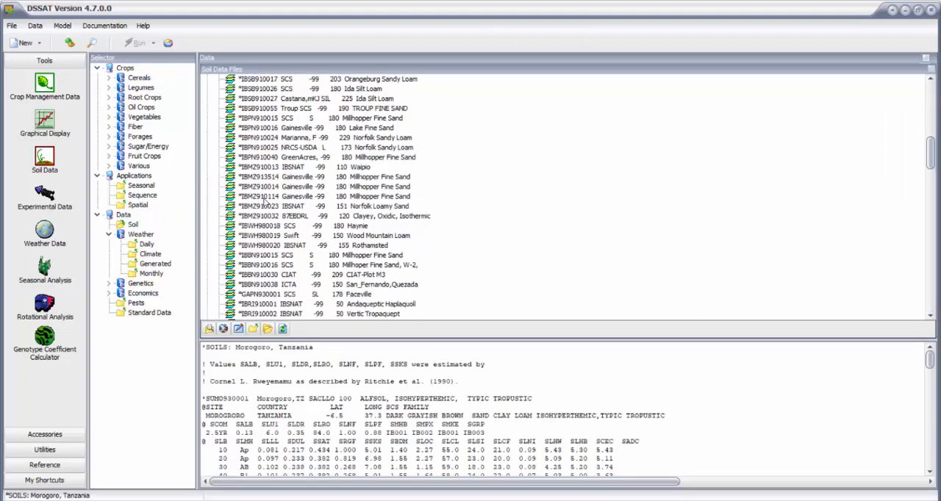
pyautogui.scroll(-15, 266, 205)
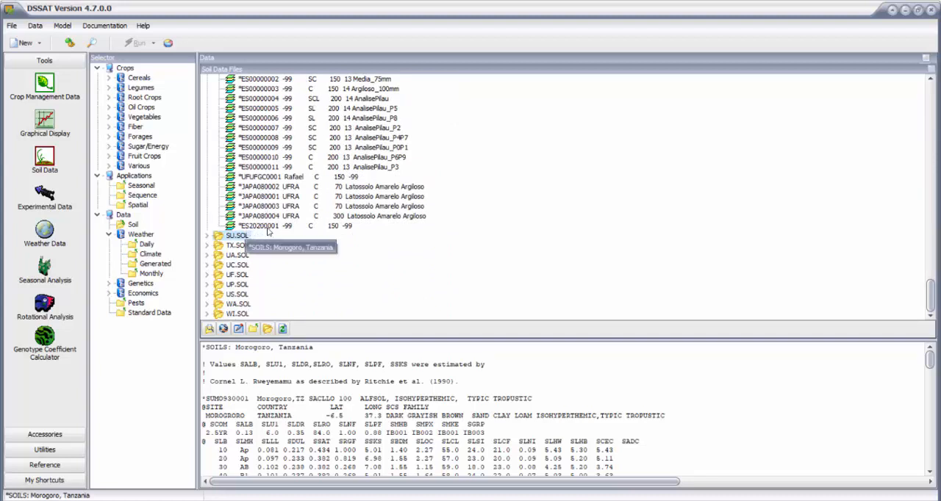
pyautogui.click(282, 227)
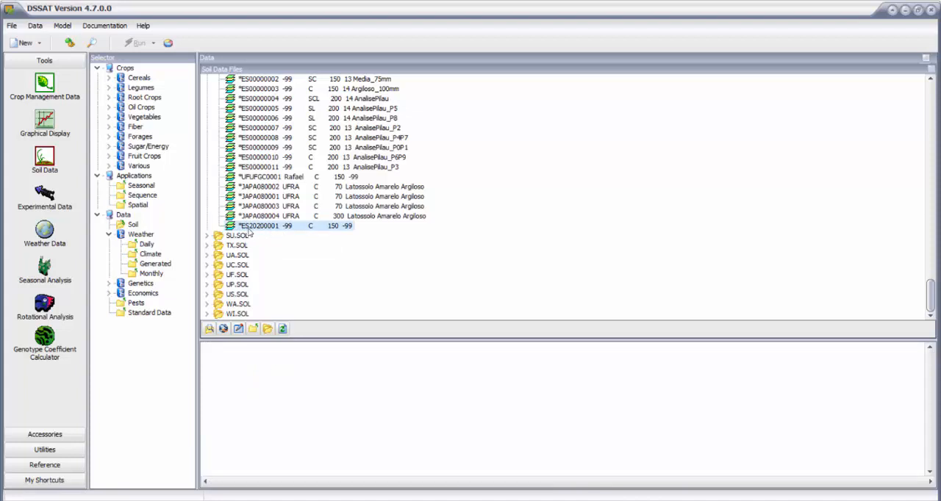
pyautogui.scroll(2, 272, 228)
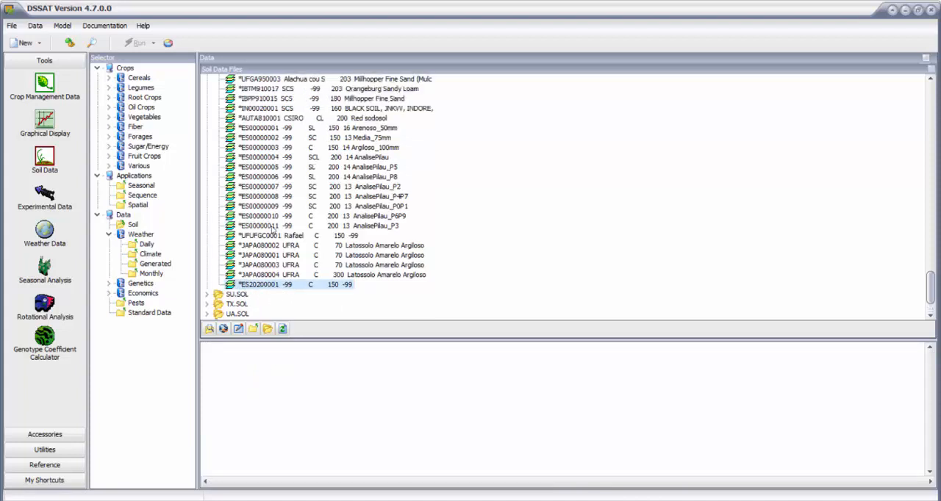
pyautogui.scroll(-2, 274, 228)
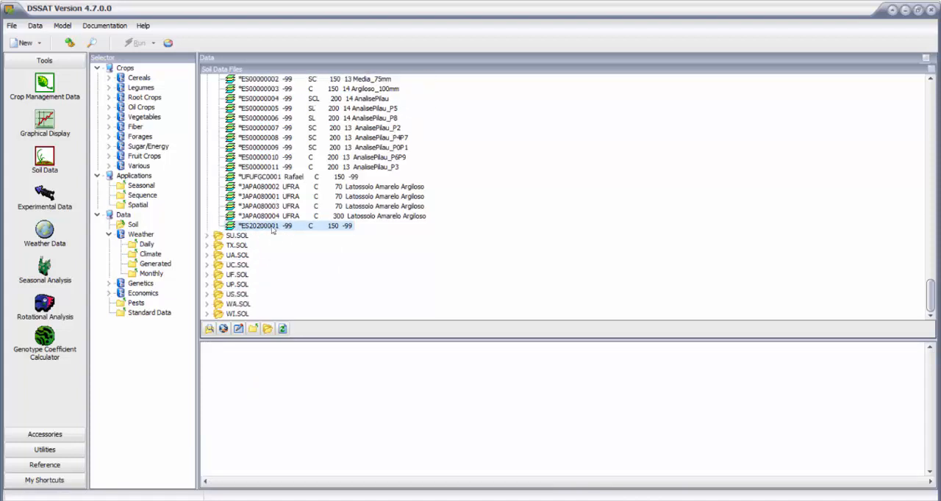
# - Open SOIL.SOL as text, examine the *ES20200001 Piracicaba profile at its end, and close the file
pyautogui.click(210, 330)
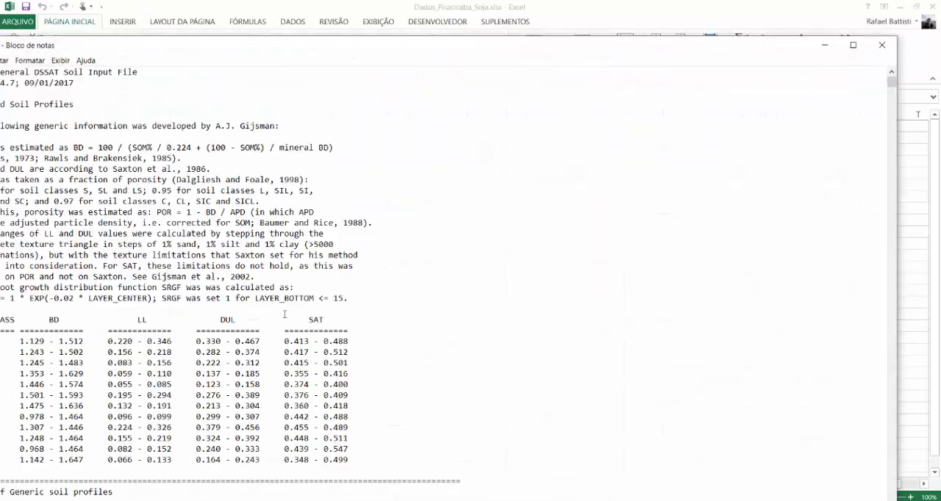
pyautogui.click(853, 45)
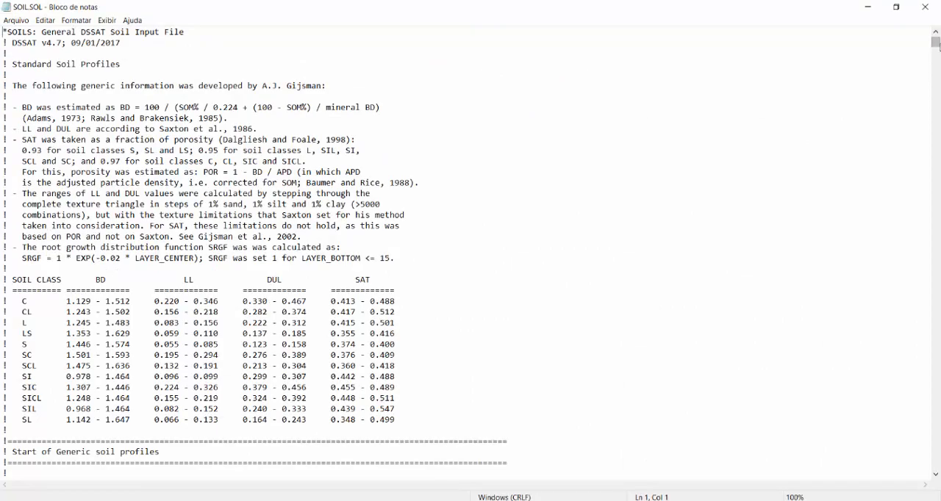
pyautogui.moveTo(938, 46); pyautogui.dragTo(916, 486)
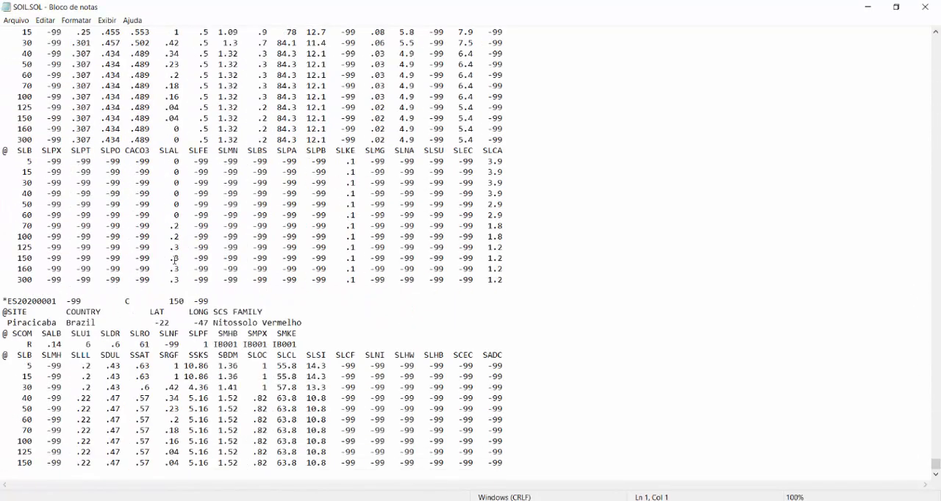
pyautogui.moveTo(3, 301); pyautogui.dragTo(531, 458)
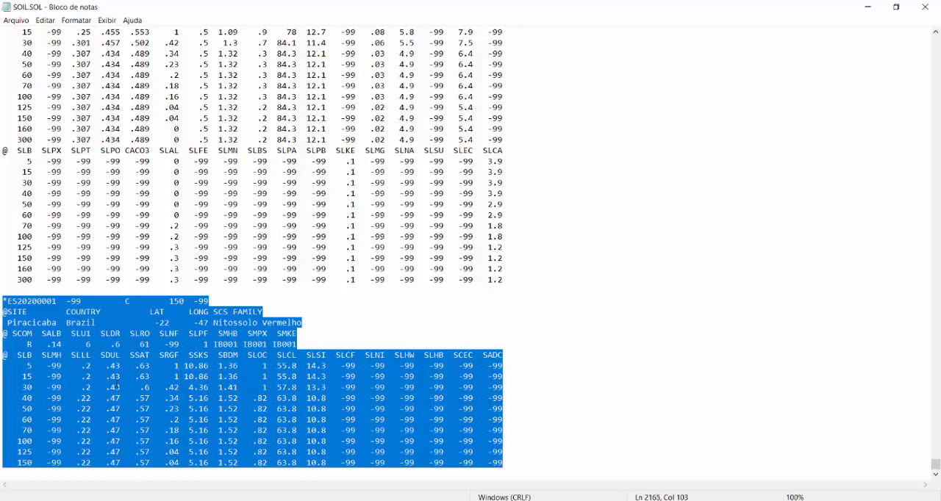
pyautogui.click(929, 8)
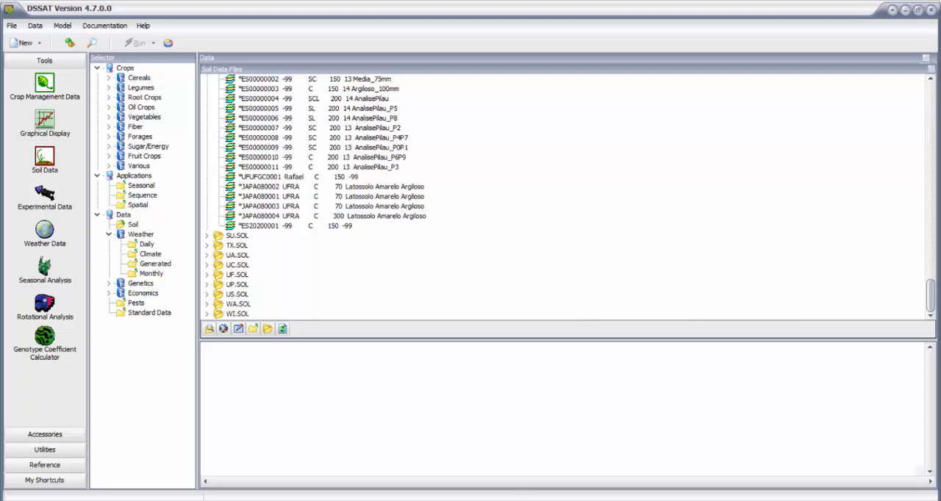
# - Switch to the Dados_Piracicaba_Soja.xlsx workbook in Excel and review the location, crop, cultivar and maturity group on the Descrição sheet
pyautogui.click(545, 442)
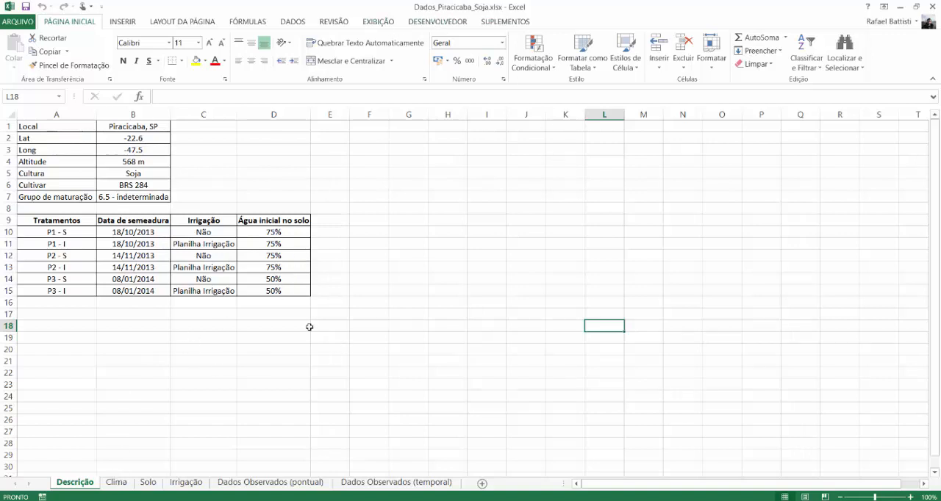
pyautogui.click(125, 127)
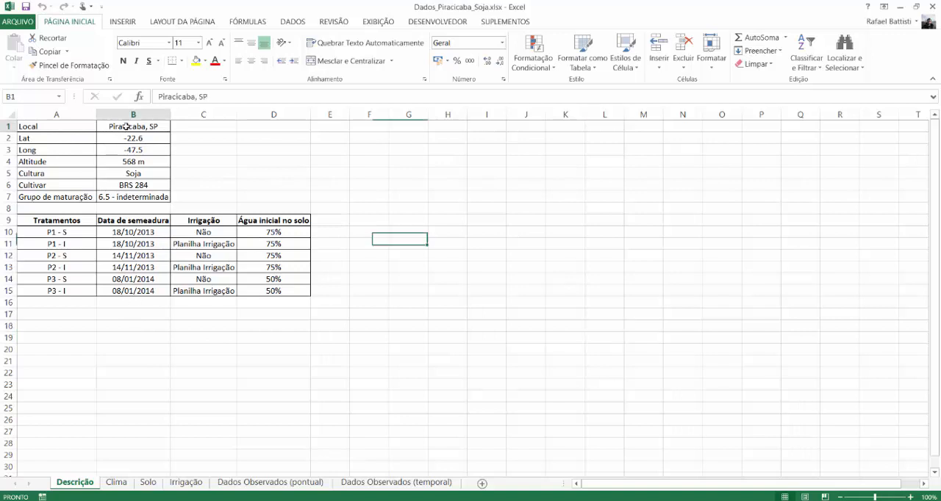
pyautogui.moveTo(126, 126); pyautogui.dragTo(131, 188)
pyautogui.click(133, 187)
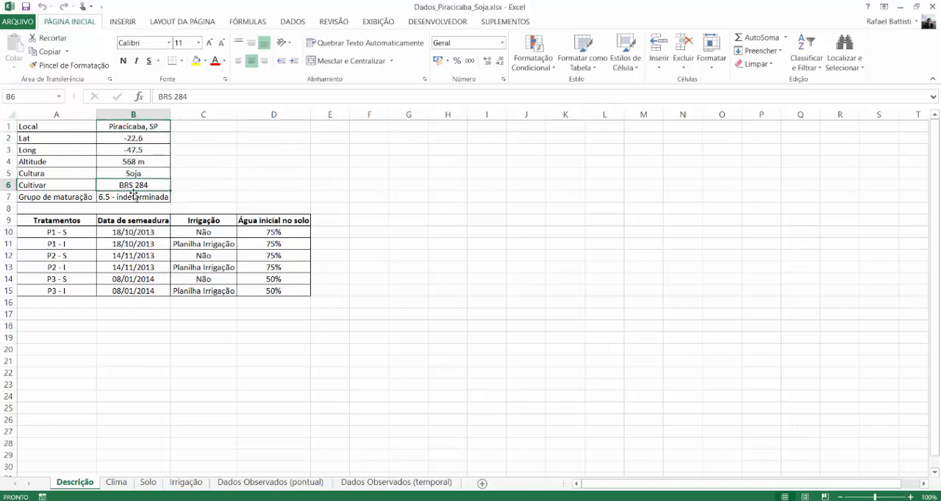
pyautogui.click(134, 195)
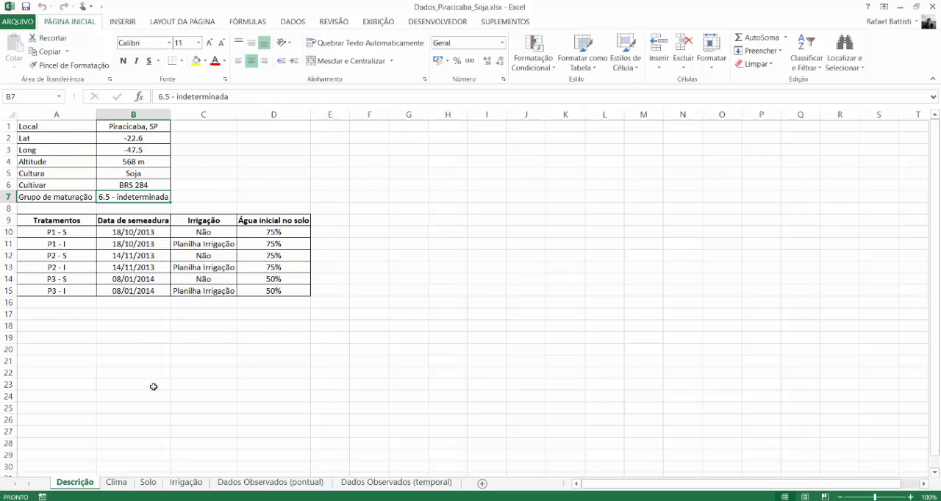
# - Review the treatments table with sowing dates, irrigation and initial soil water on the Descrição sheet
pyautogui.moveTo(83, 232); pyautogui.dragTo(274, 292)
pyautogui.click(272, 316)
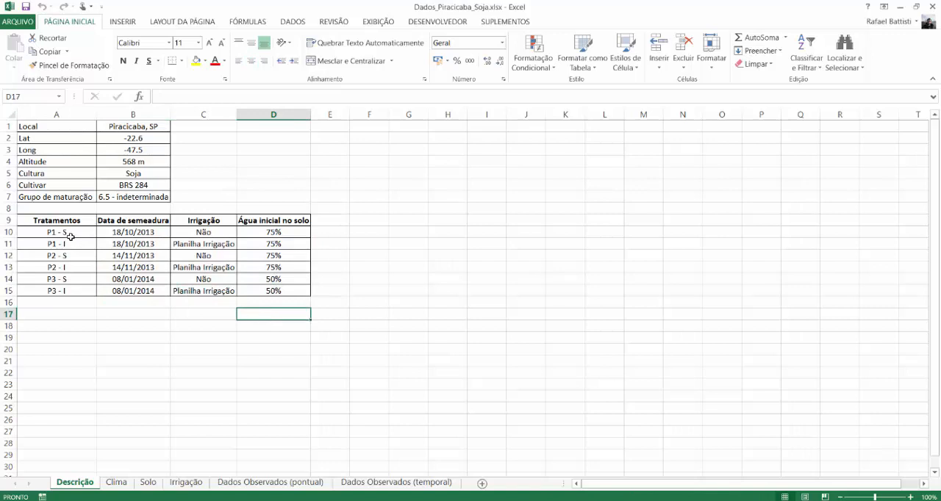
pyautogui.moveTo(68, 234); pyautogui.dragTo(75, 291)
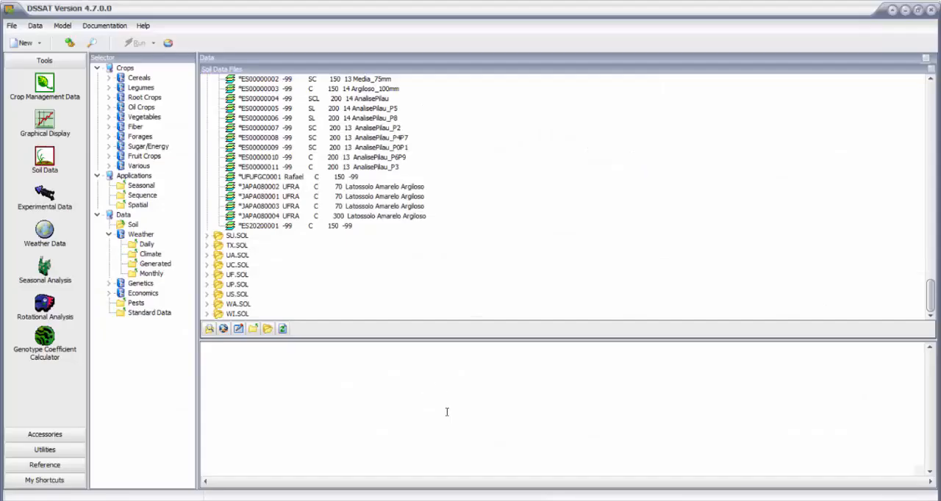
# - Switch back to DSSAT, open the Soybean experiments under Legumes and start a new experiment, dismissing the refresh notice
pyautogui.doubleClick(143, 88)
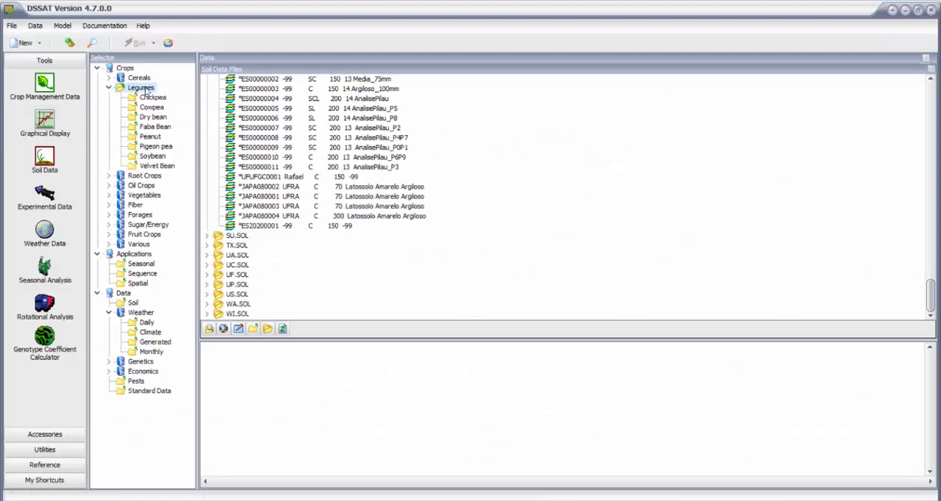
pyautogui.click(150, 157)
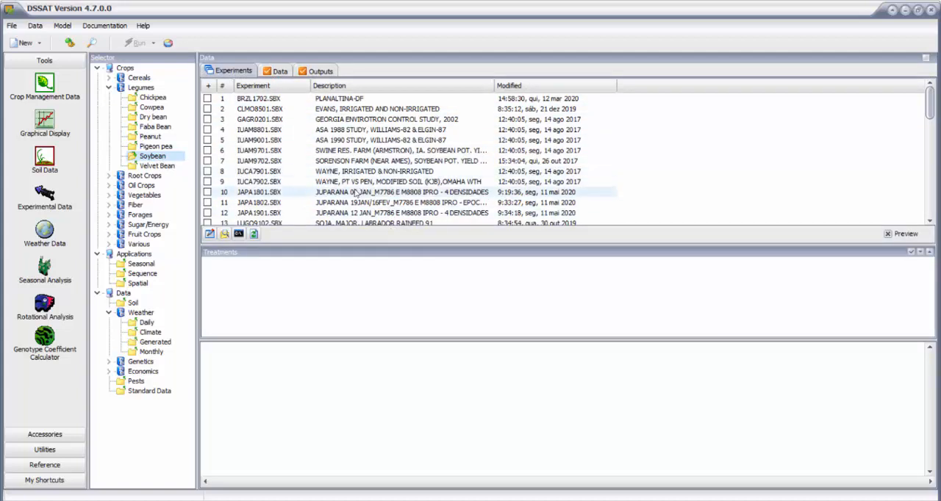
pyautogui.click(37, 46)
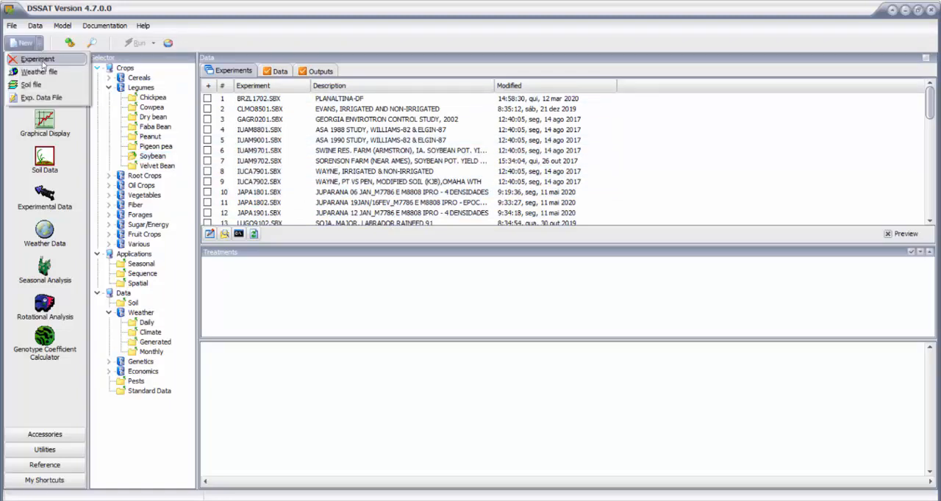
pyautogui.click(39, 60)
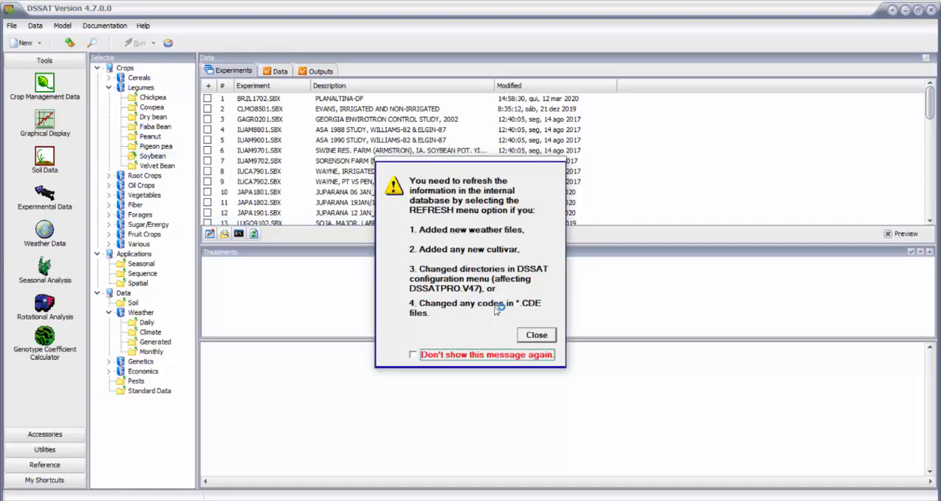
pyautogui.click(536, 336)
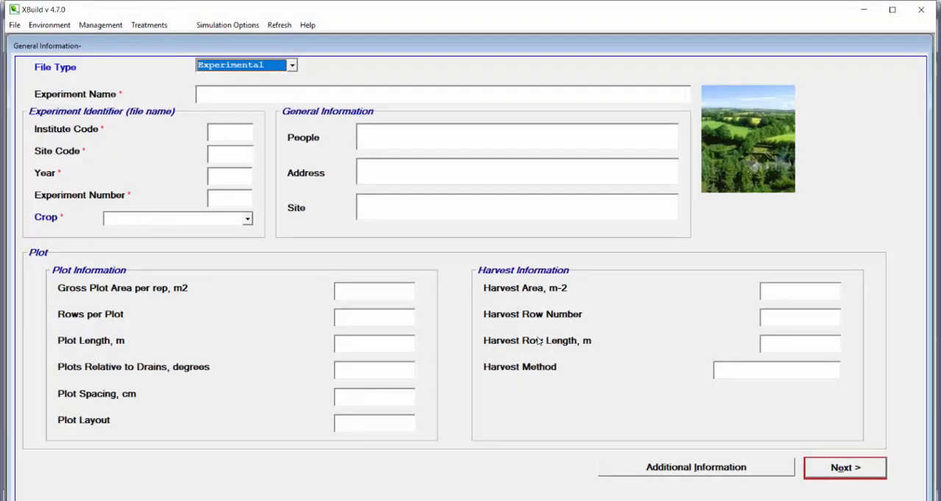
# - Set the file type to Experimental and name the experiment Soja_Piracicaba
pyautogui.click(292, 66)
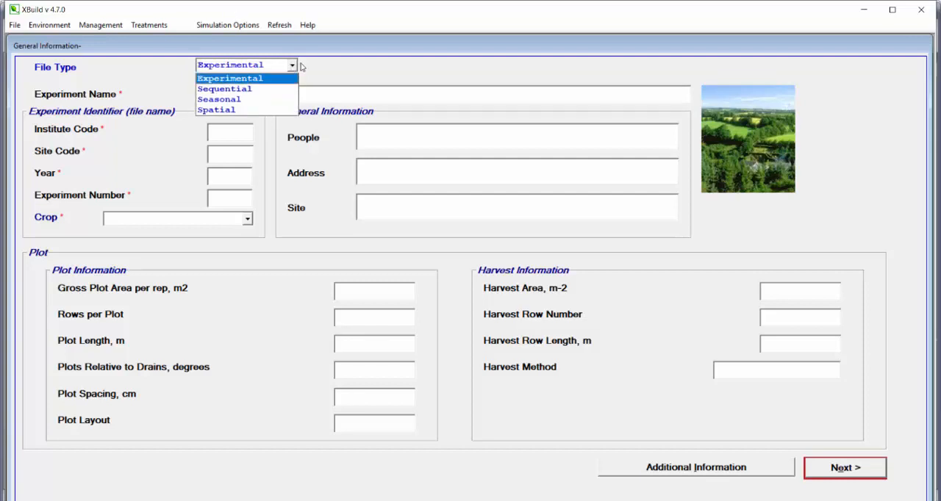
pyautogui.click(265, 82)
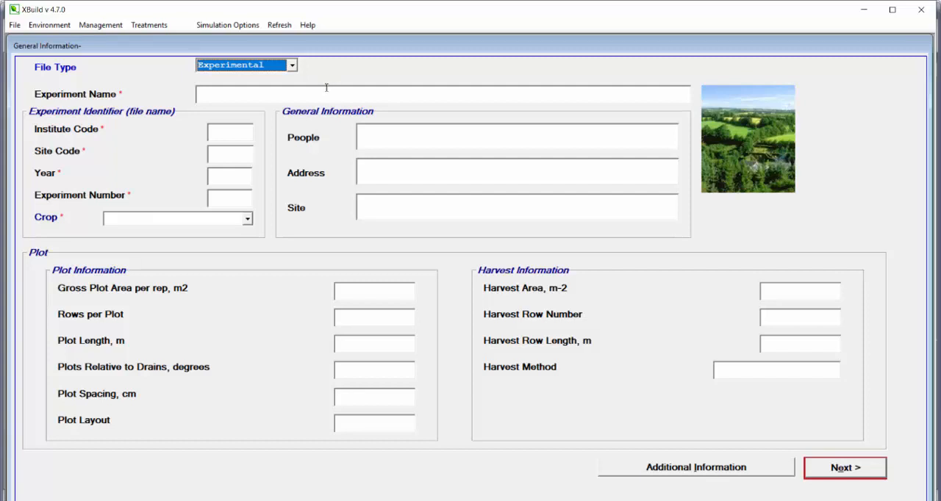
pyautogui.click(326, 90)
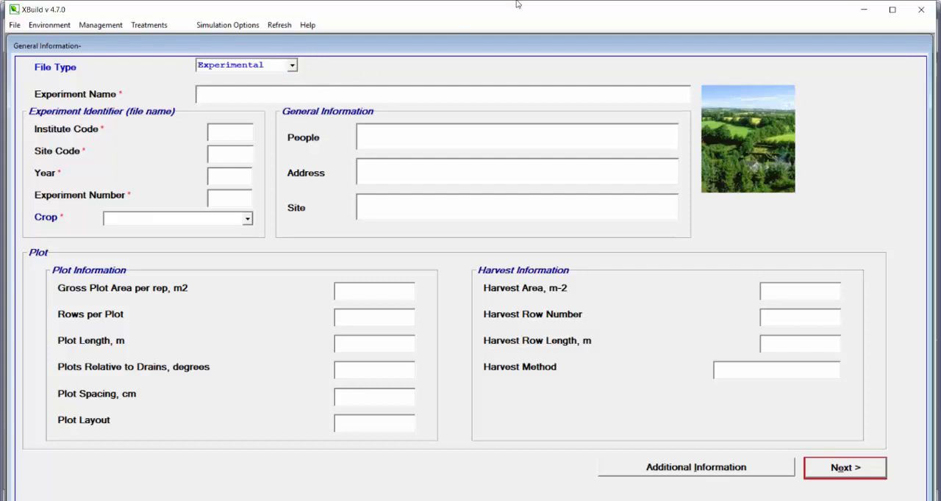
pyautogui.write('Soja_Piracicaba')
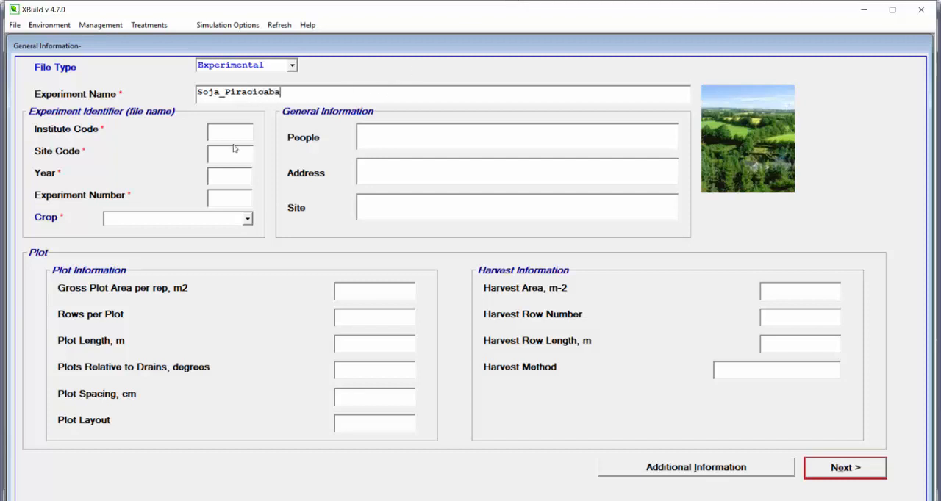
# - Fill in the experiment identifier with institute code ES, site code PI, year 2020, experiment number 1 and crop Soybean
pyautogui.press('Tab')
pyautogui.write('ES')
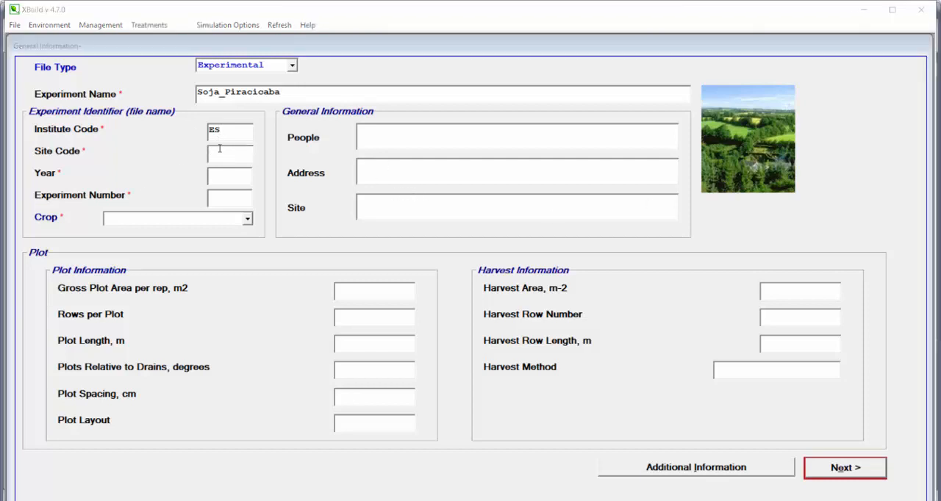
pyautogui.write('PI')
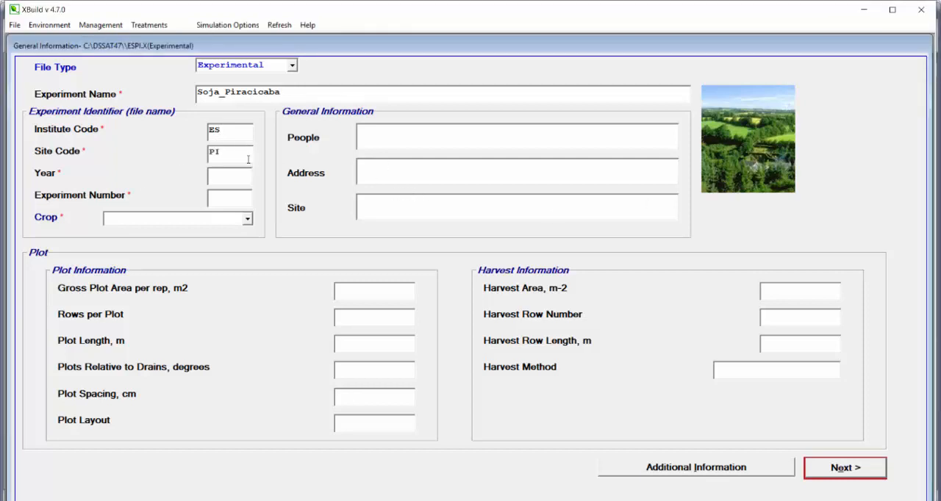
pyautogui.click(220, 175)
pyautogui.write('2020')
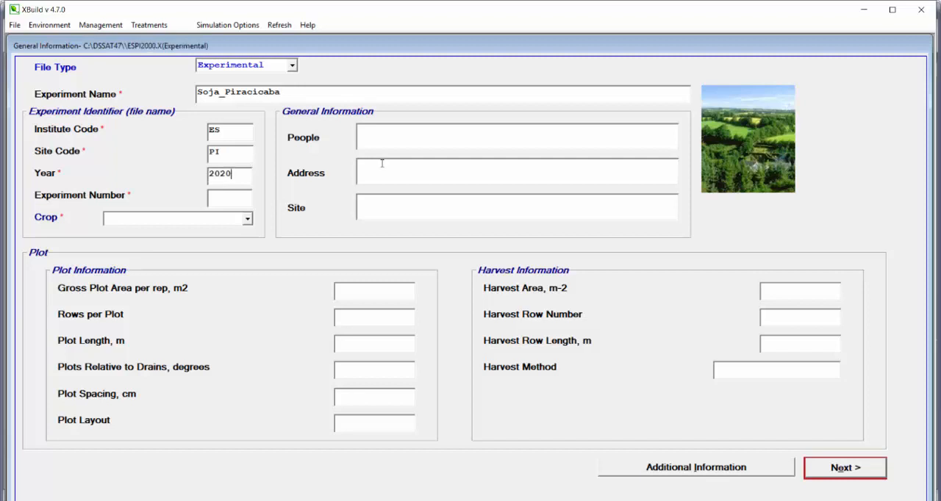
pyautogui.click(239, 201)
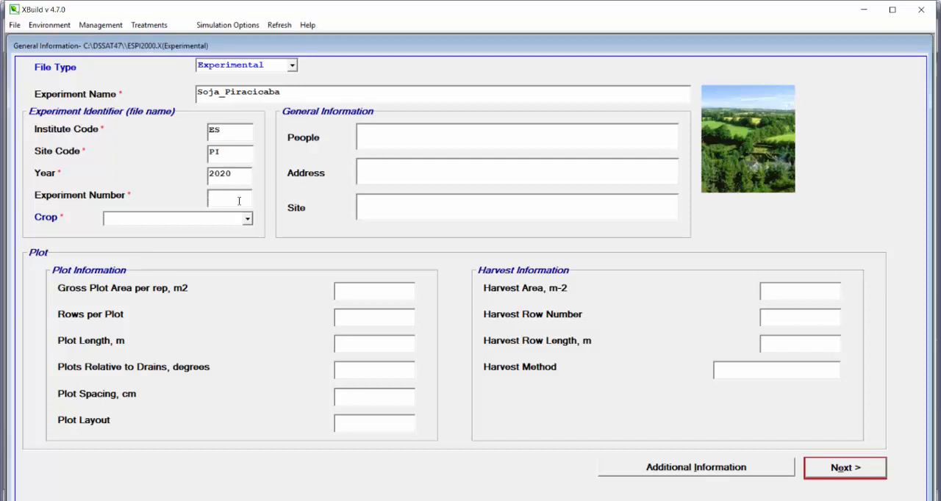
pyautogui.click(247, 218)
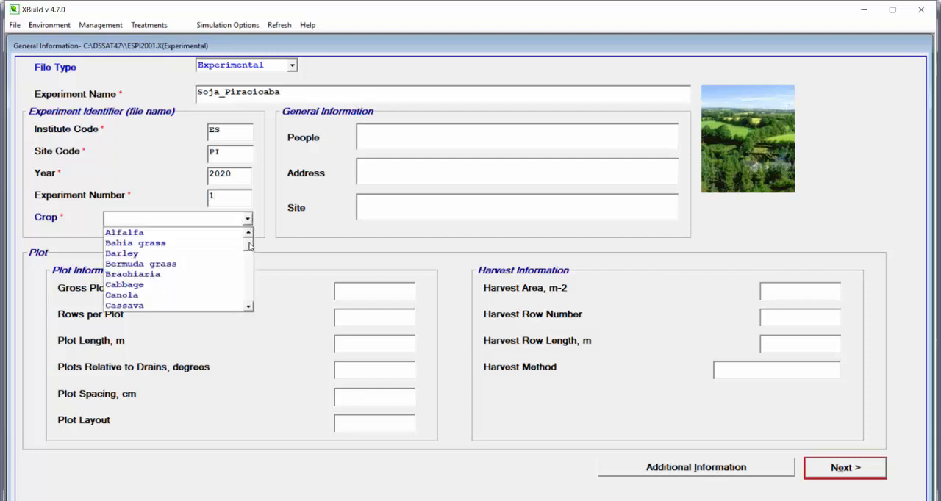
pyautogui.moveTo(249, 245); pyautogui.dragTo(250, 297)
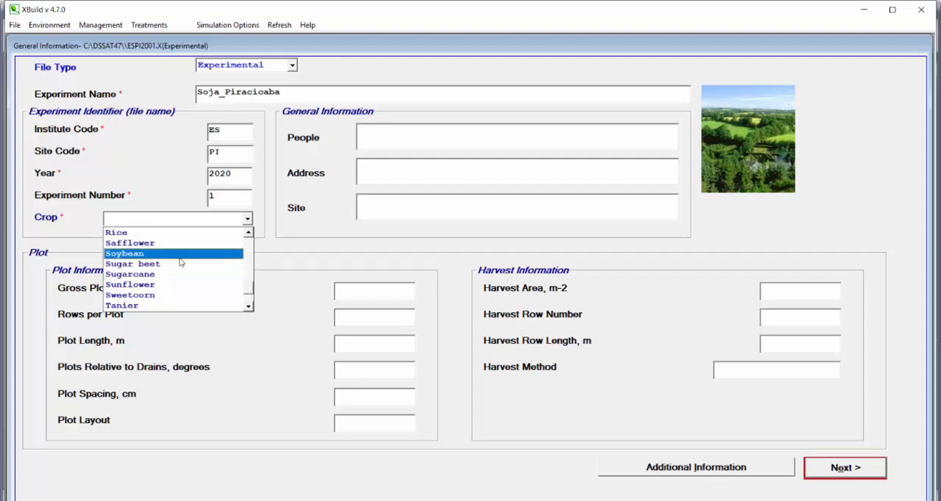
pyautogui.click(184, 255)
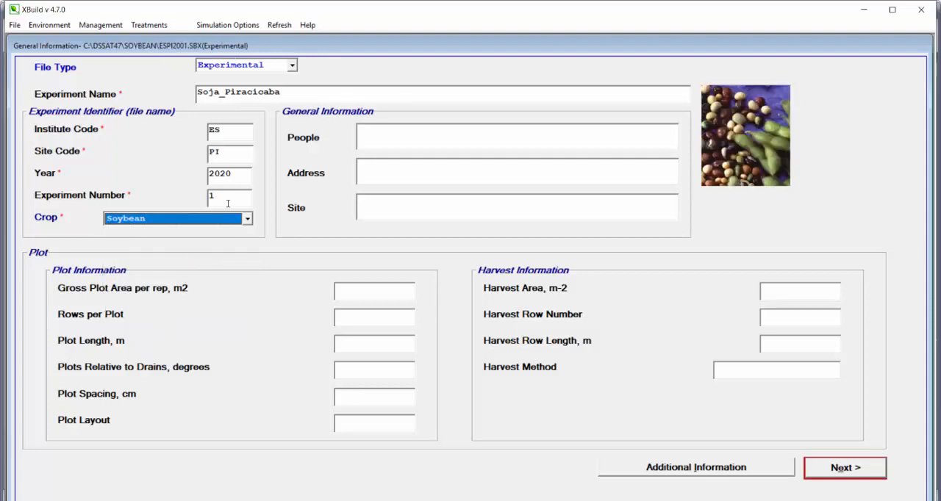
# - Complete the general information with the researcher's full name, UFG as address and Goiania as site, and continue to the cultivars
pyautogui.click(397, 140)
pyautogui.write('Rafael')
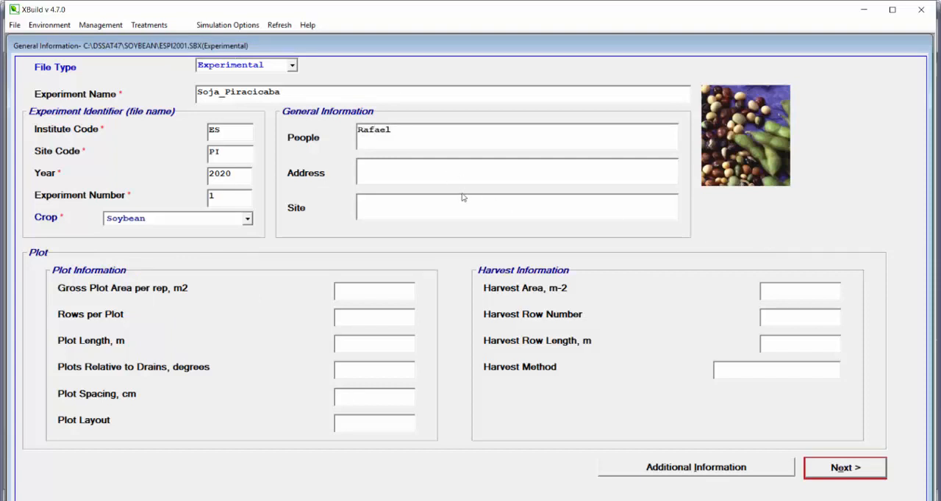
pyautogui.write(' BAttisti')
pyautogui.write('UF')
pyautogui.write('Goinnia')
pyautogui.press('BackSpace')
pyautogui.press('BackSpace')
pyautogui.press('BackSpace')
pyautogui.press('BackSpace')
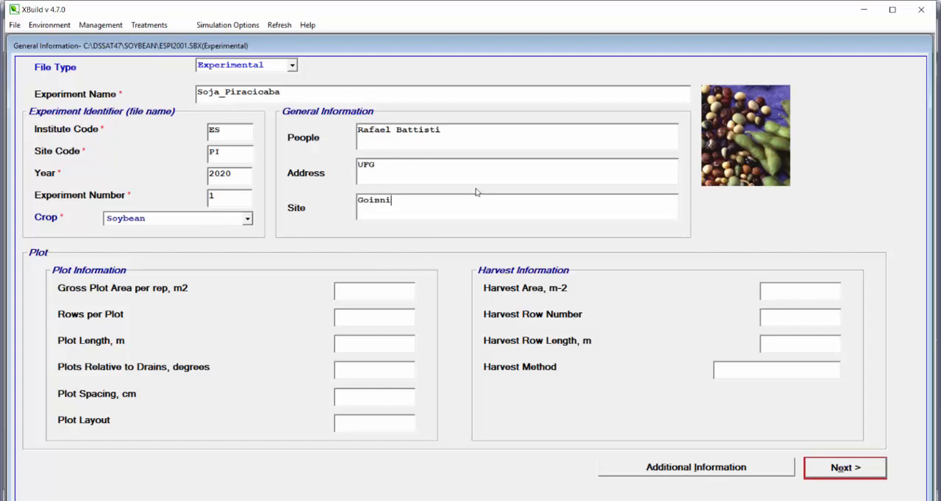
pyautogui.write('n')
pyautogui.press('BackSpace')
pyautogui.write('ania')
pyautogui.click(839, 473)
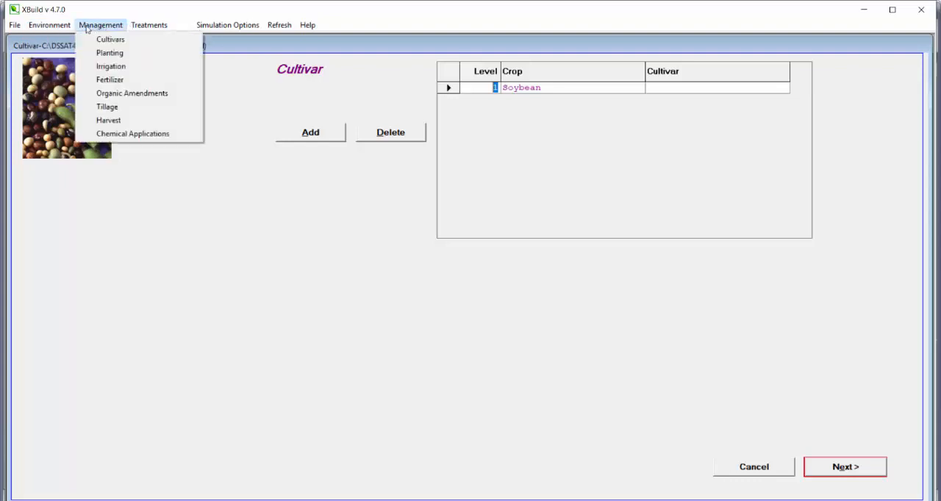
# - Look through the cultivar list for the level 1 Soybean entry and check the maturity group on Excel's Descrição sheet
pyautogui.moveTo(110, 28)
pyautogui.click(524, 151)
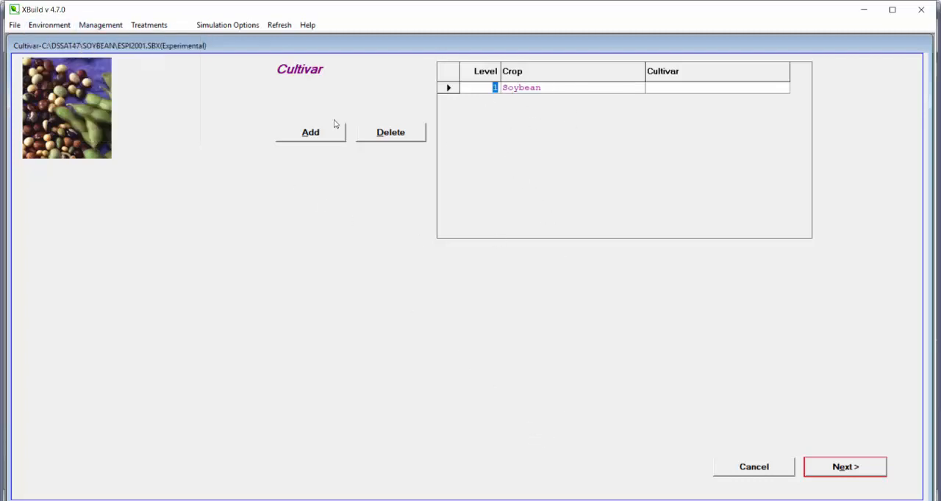
pyautogui.click(526, 89)
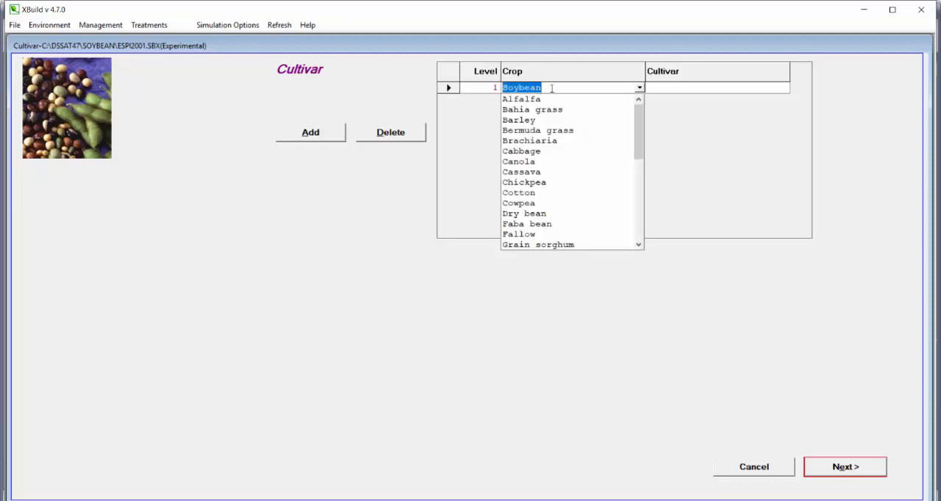
pyautogui.click(556, 89)
pyautogui.click(666, 91)
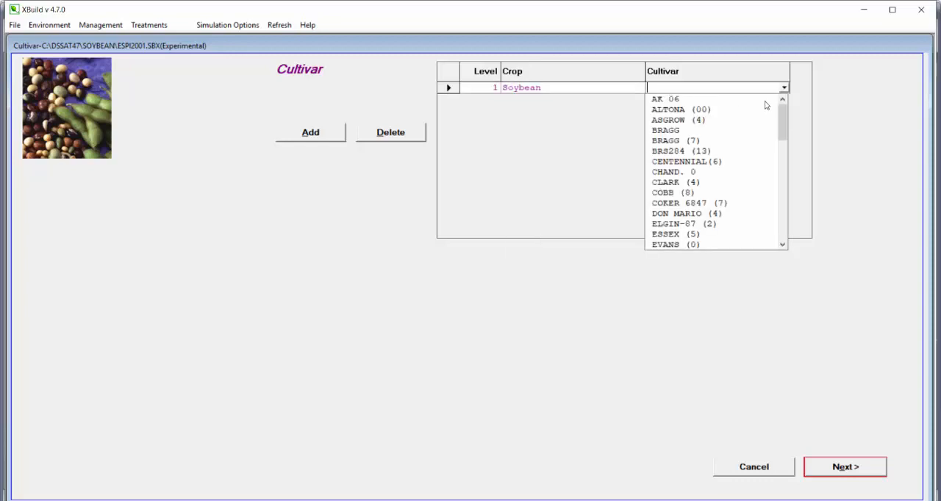
pyautogui.moveTo(785, 111)
pyautogui.mouseDown()
pyautogui.moveTo(786, 141)
pyautogui.moveTo(786, 112)
pyautogui.mouseUp()
pyautogui.moveTo(783, 123); pyautogui.dragTo(783, 175)
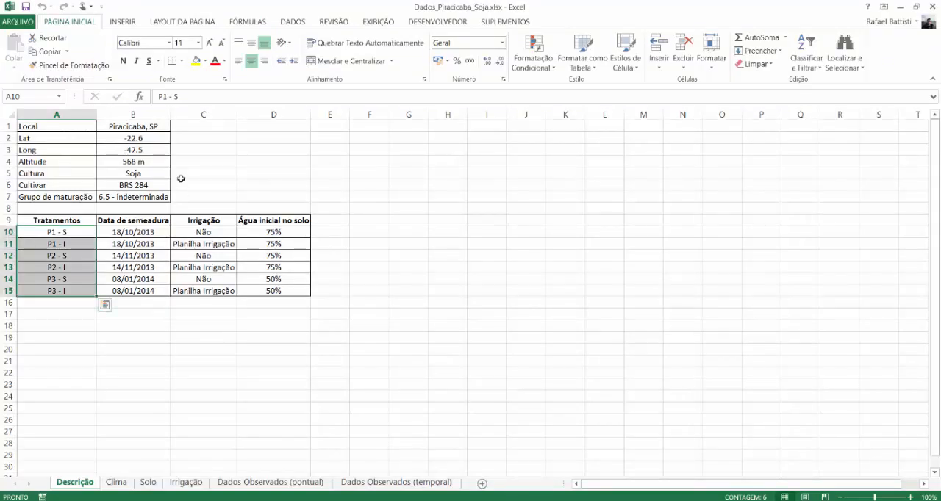
pyautogui.moveTo(53, 196); pyautogui.dragTo(133, 200)
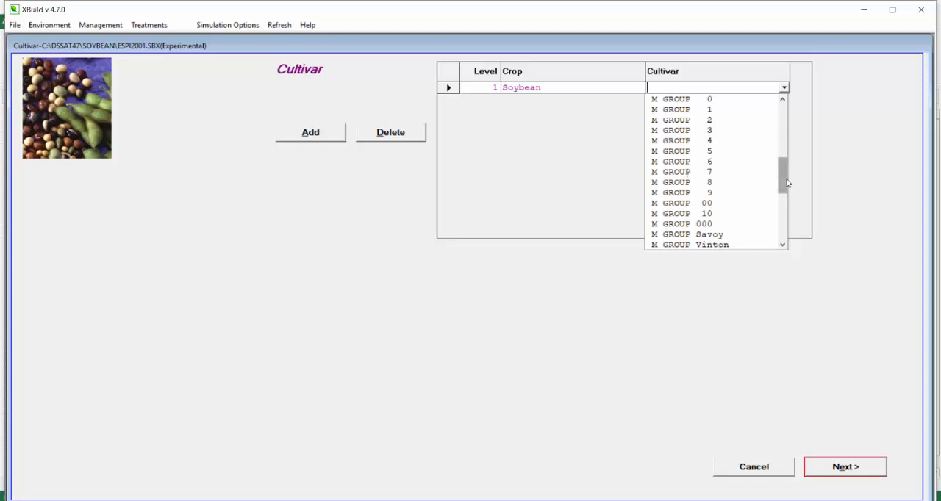
# - Switch back to XBuild, set the soybean cultivar to M GROUP 6 and continue to the fields
pyautogui.moveTo(786, 183); pyautogui.dragTo(791, 129)
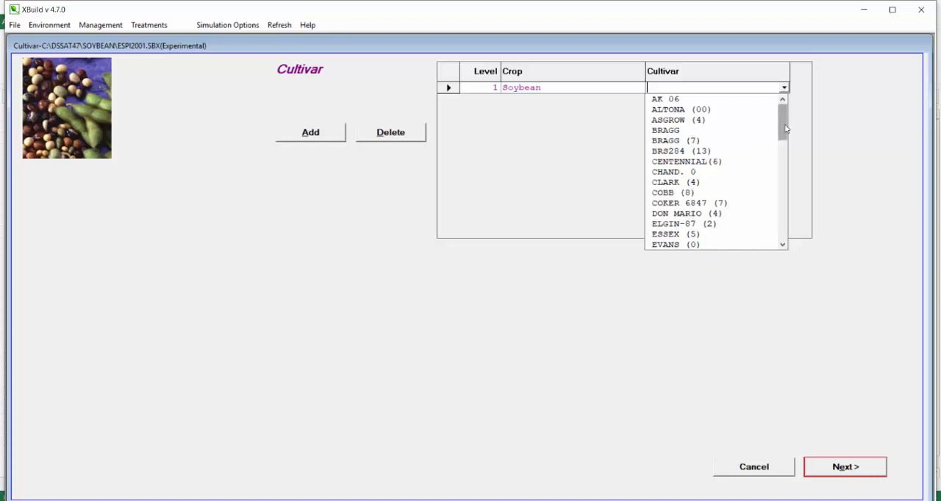
pyautogui.moveTo(785, 129); pyautogui.dragTo(729, 189)
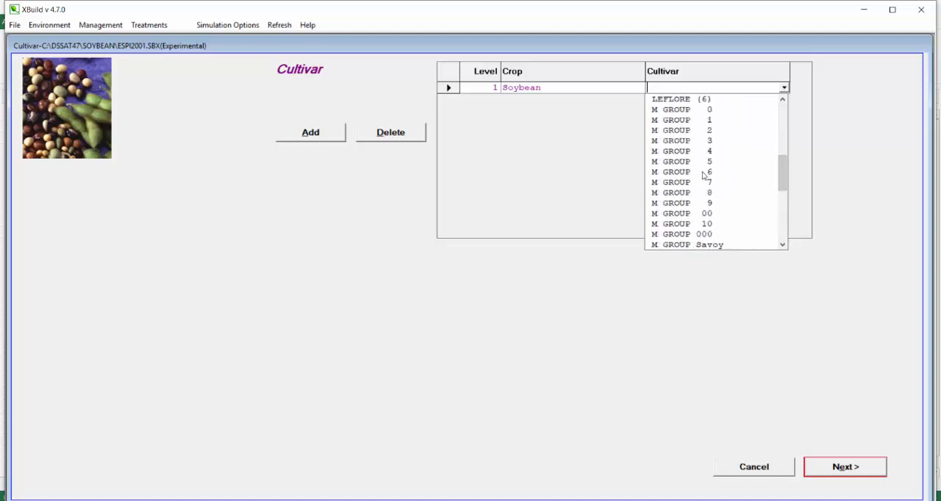
pyautogui.click(702, 172)
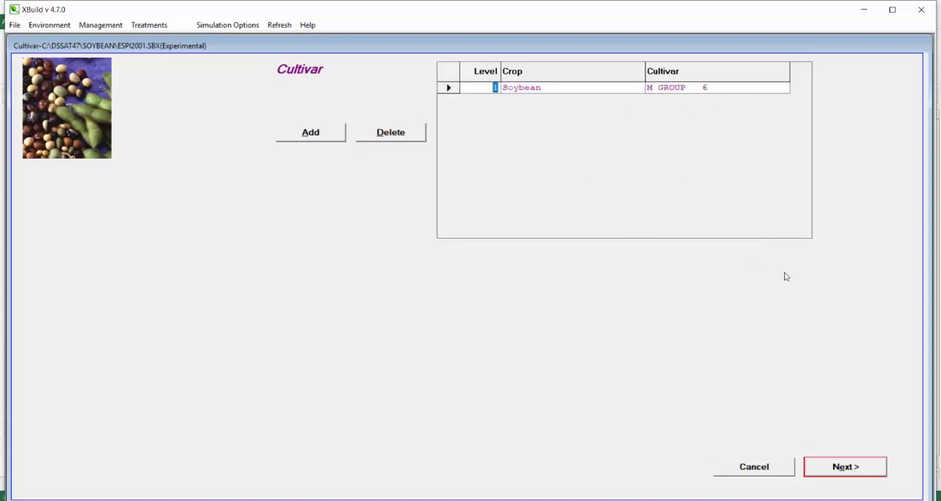
pyautogui.click(820, 474)
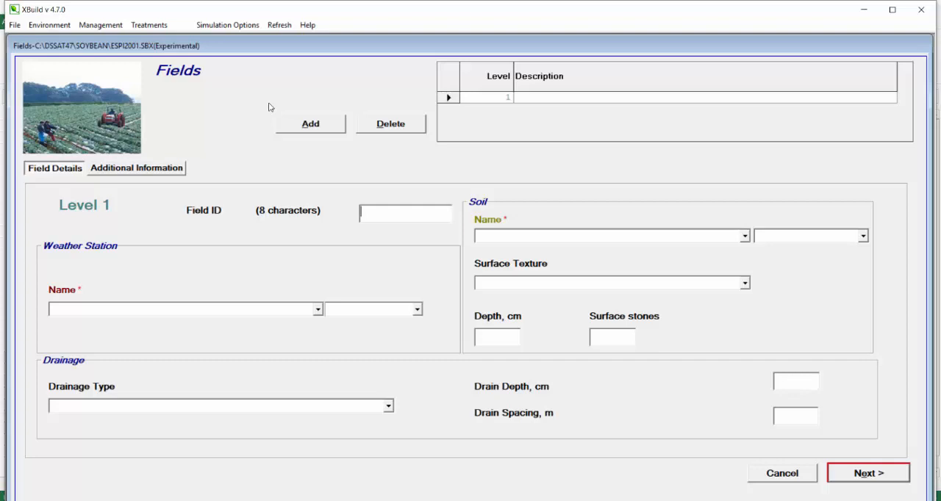
# - Describe the level 1 field as Piracicaba, SP and give it the field ID 00000001
pyautogui.click(523, 98)
pyautogui.write('Piracicaba, SP')
pyautogui.click(377, 214)
pyautogui.write('00000001')
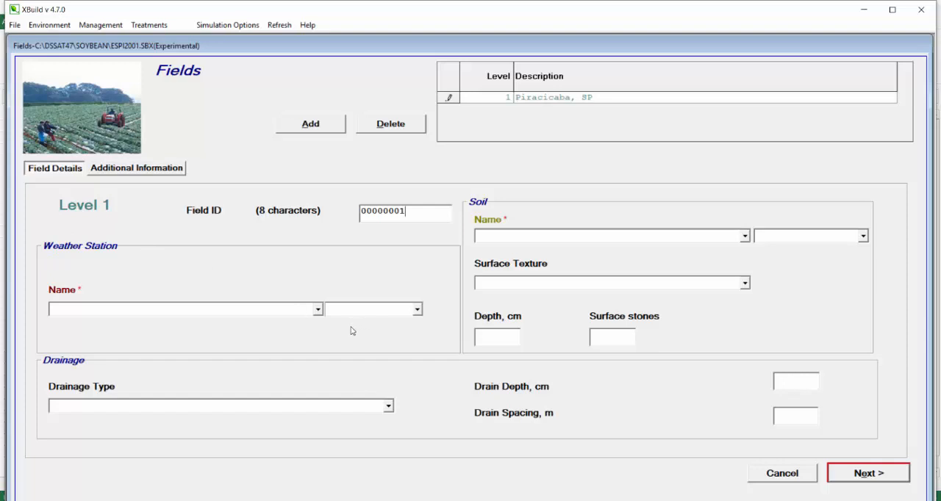
# - Look through the weather station names for the Piracicaba station
pyautogui.click(317, 311)
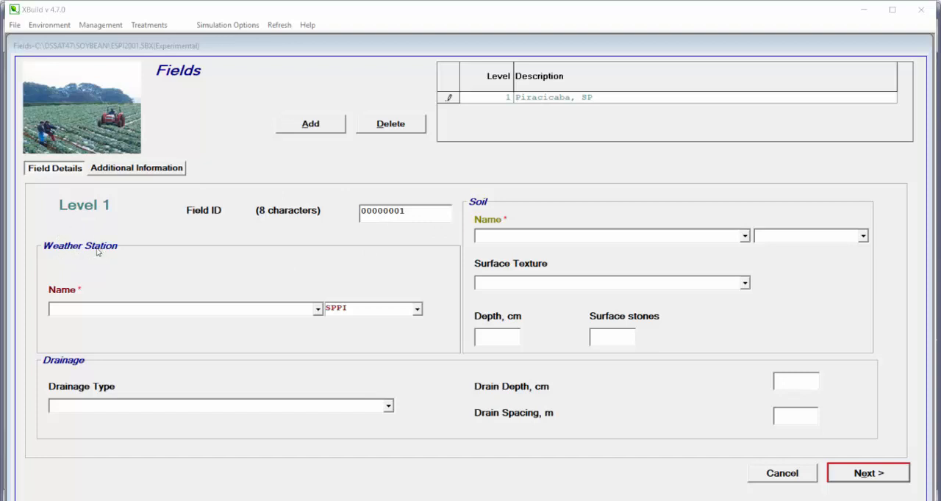
pyautogui.click(317, 310)
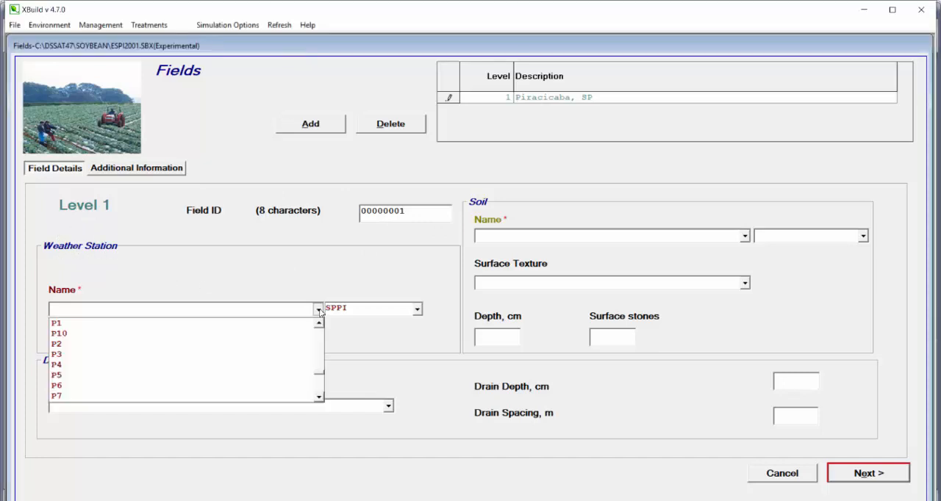
pyautogui.scroll(2, 319, 325)
pyautogui.scroll(1, 312, 327)
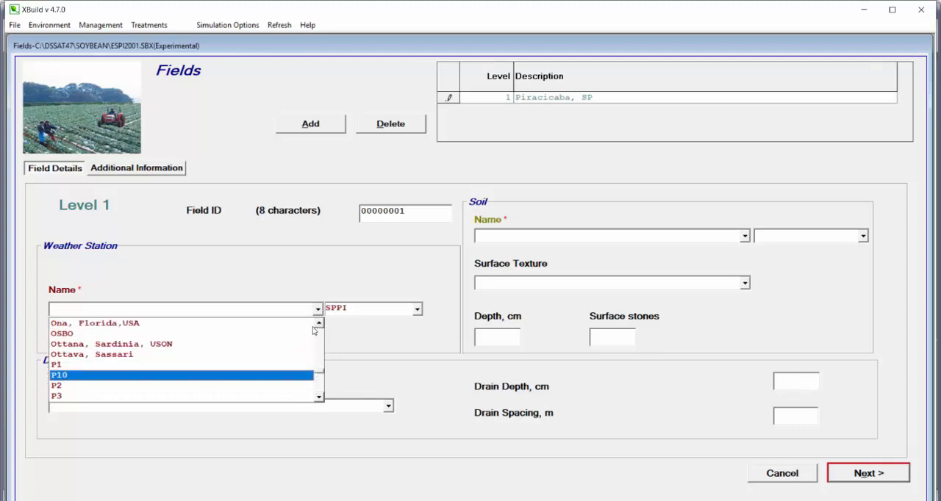
pyautogui.click(290, 270)
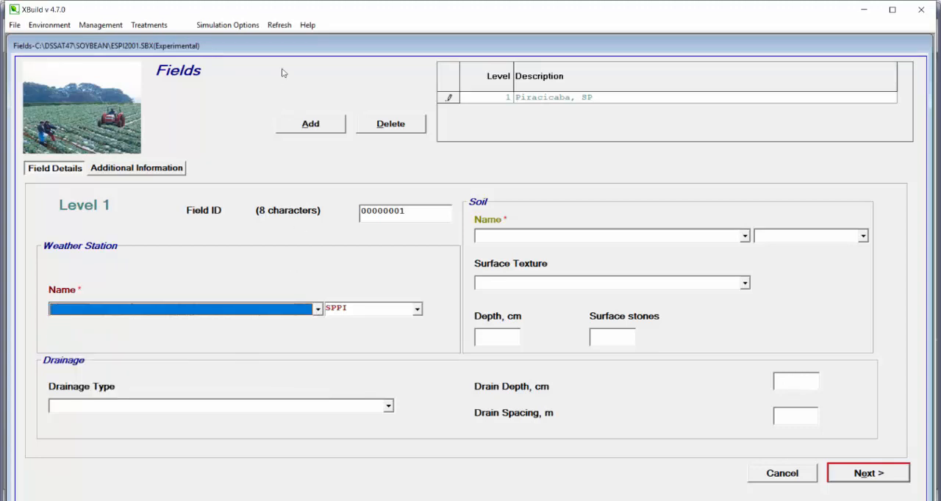
# - Save the experiment file with a database refresh and reopen its Fields section
pyautogui.click(278, 25)
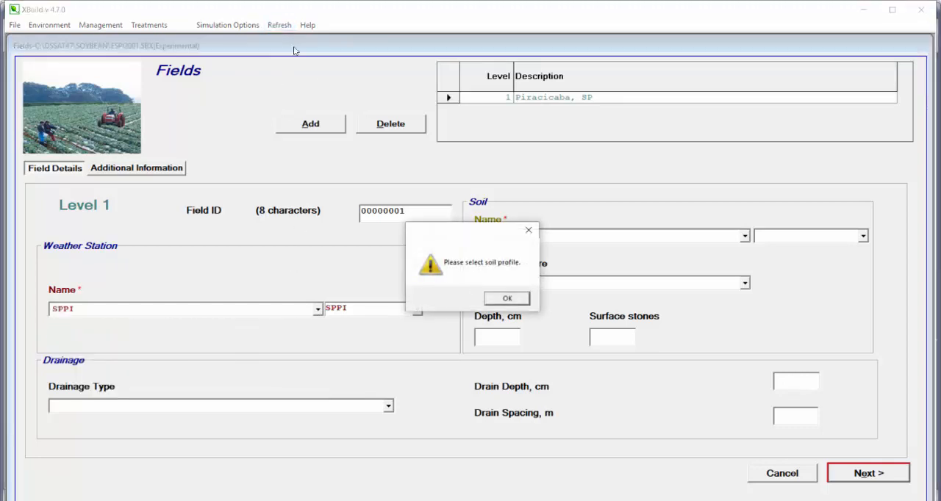
pyautogui.click(506, 299)
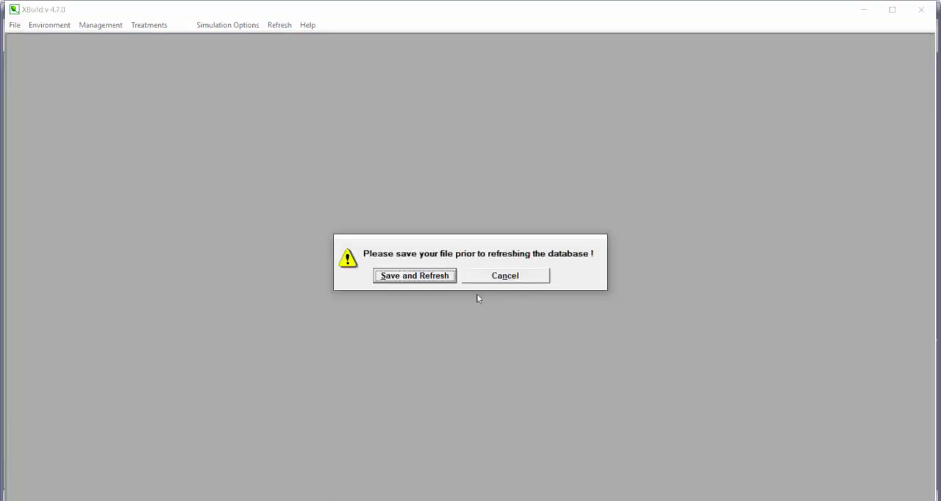
pyautogui.click(399, 276)
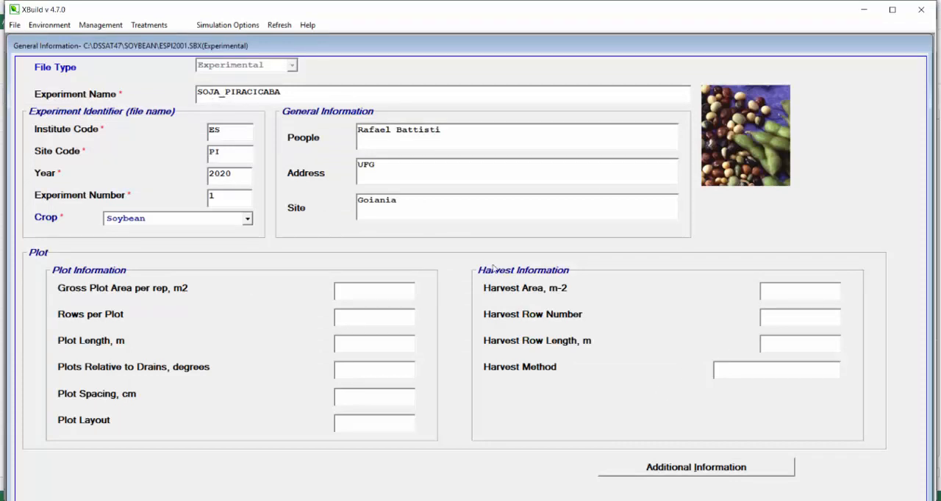
pyautogui.click(43, 27)
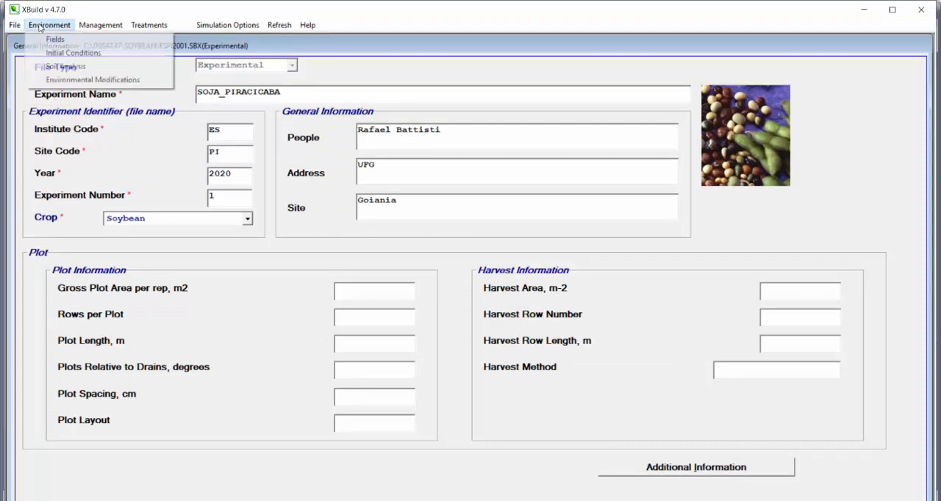
pyautogui.click(55, 39)
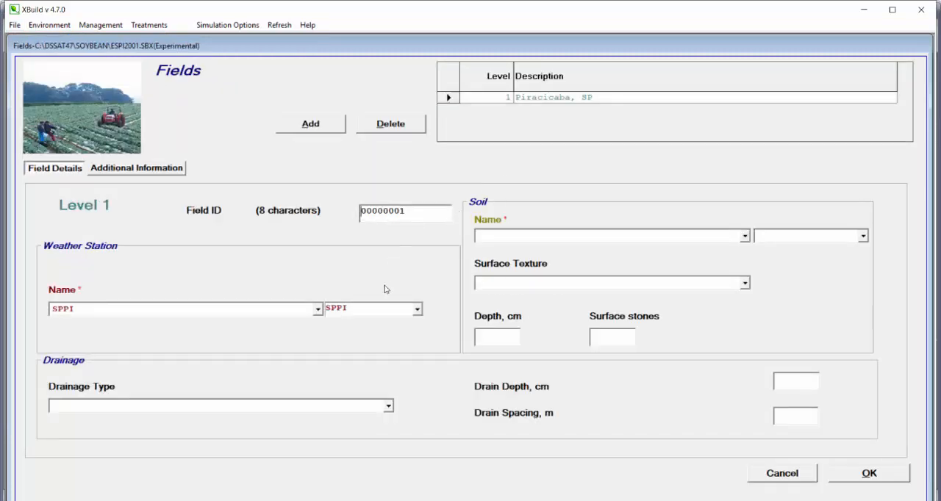
# - Set the field's weather station name to PIES and its station code to PIES
pyautogui.click(318, 309)
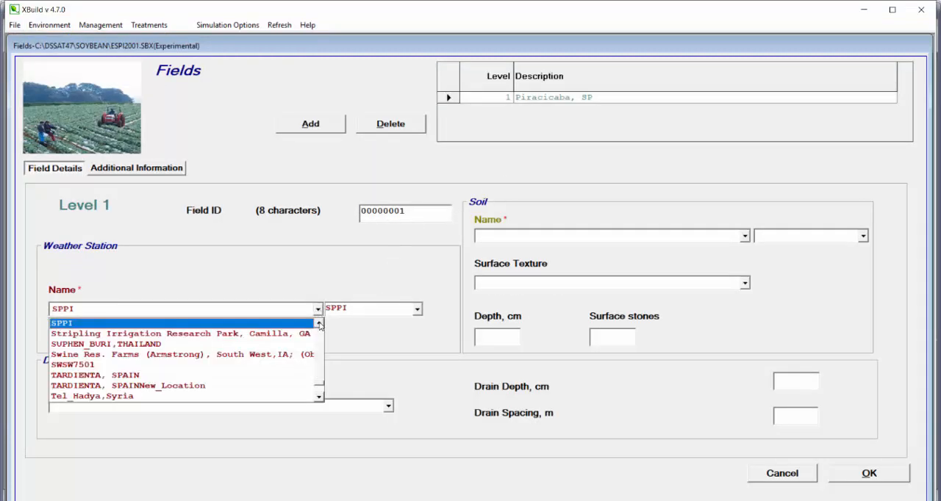
pyautogui.scroll(5, 319, 326)
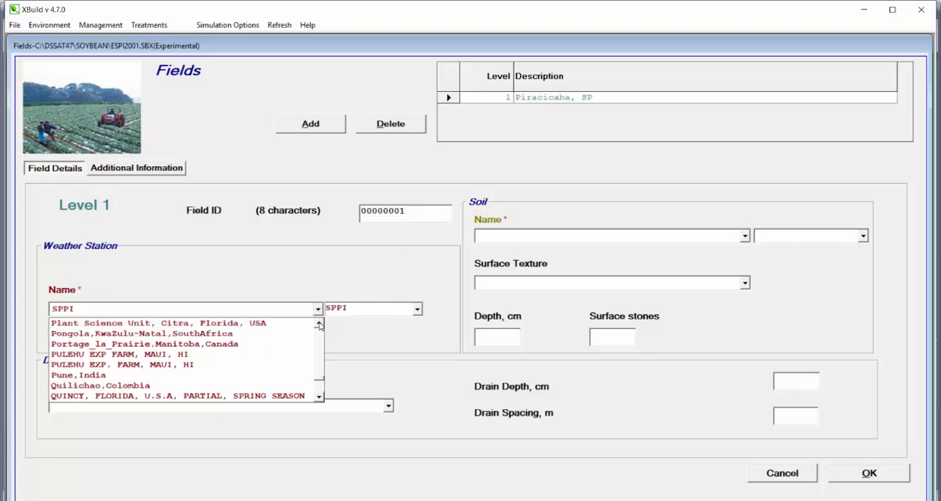
pyautogui.scroll(2, 319, 325)
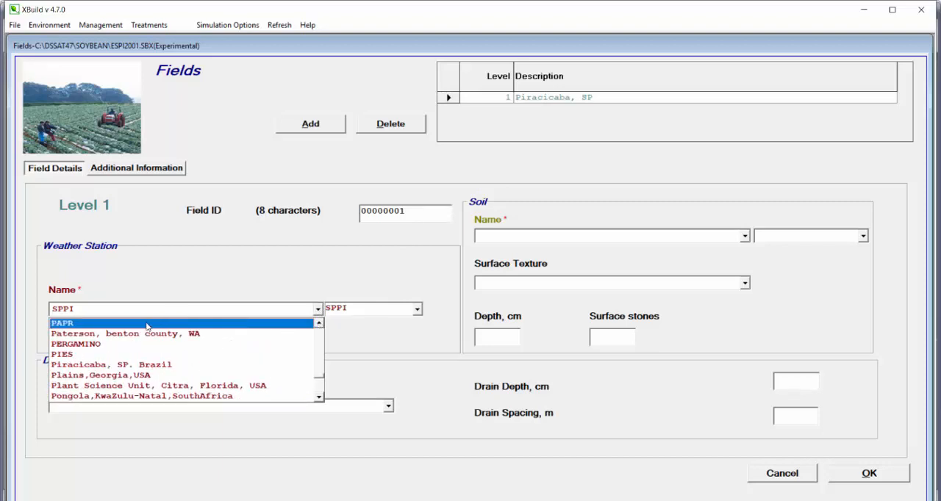
pyautogui.click(73, 357)
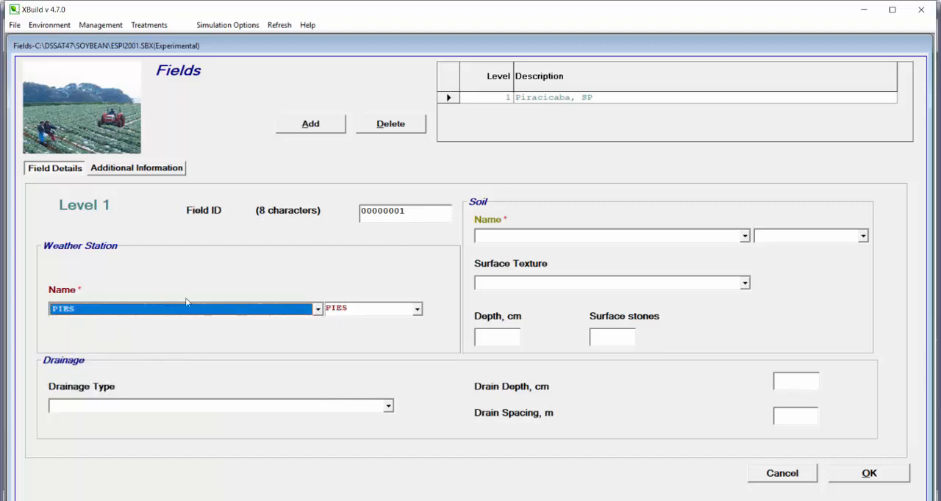
pyautogui.click(417, 311)
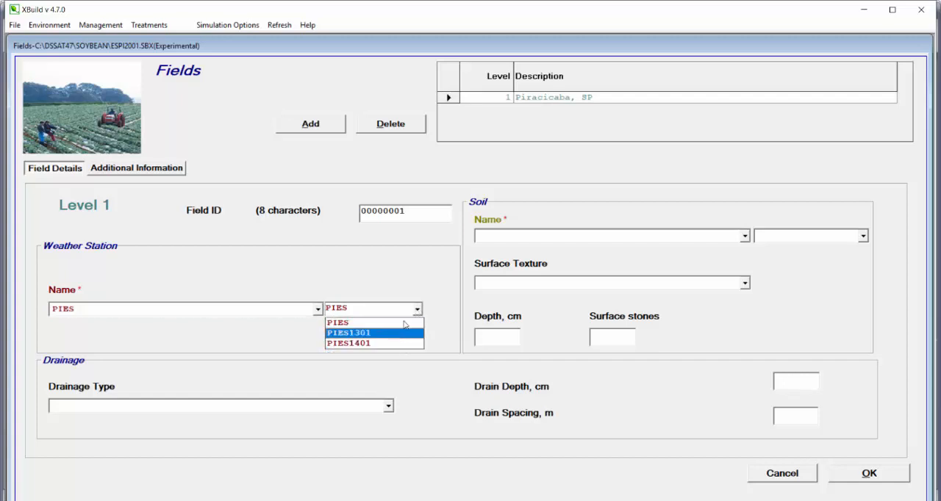
pyautogui.click(340, 323)
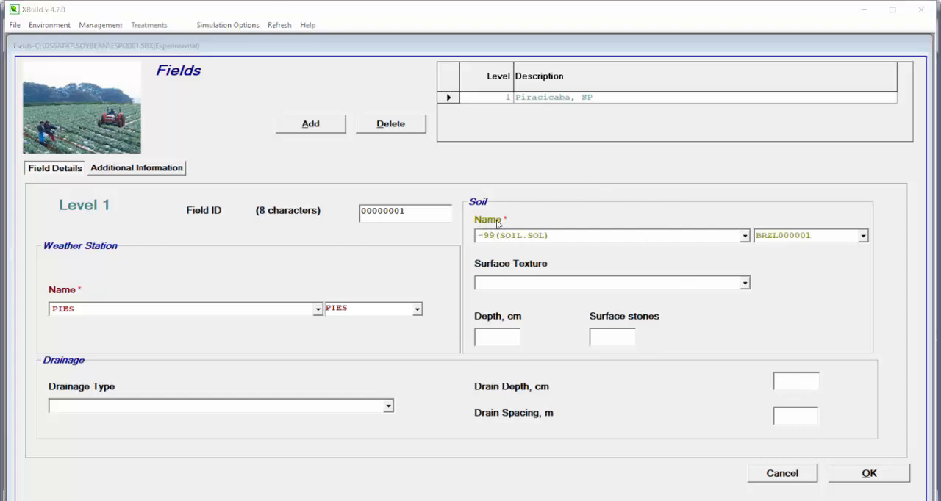
# - Set the field's soil name to -99(SOIL.SOL) and choose the soil profile ES20200001
pyautogui.click(743, 236)
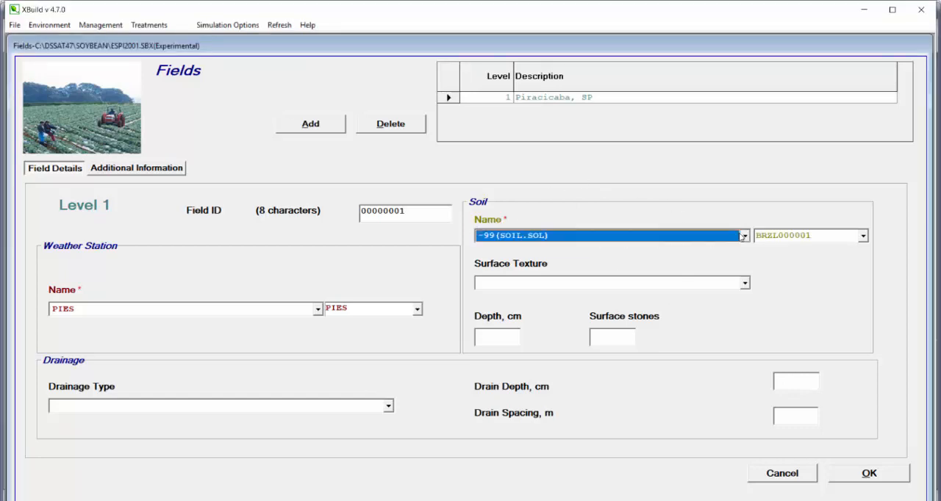
pyautogui.moveTo(748, 259); pyautogui.dragTo(741, 252)
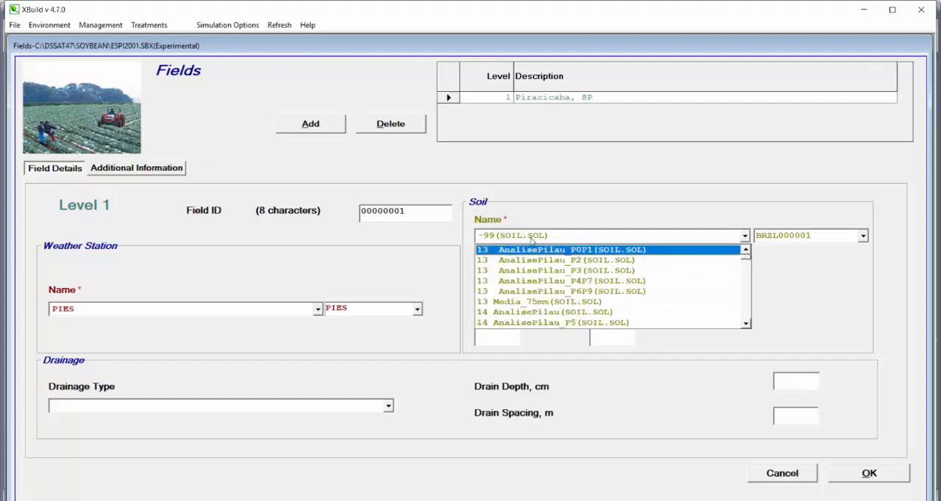
pyautogui.click(747, 313)
pyautogui.click(747, 253)
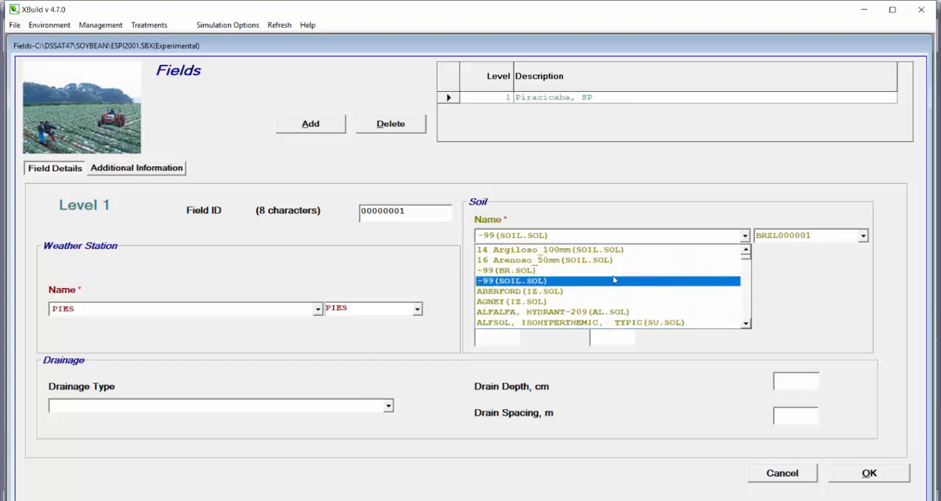
pyautogui.click(499, 284)
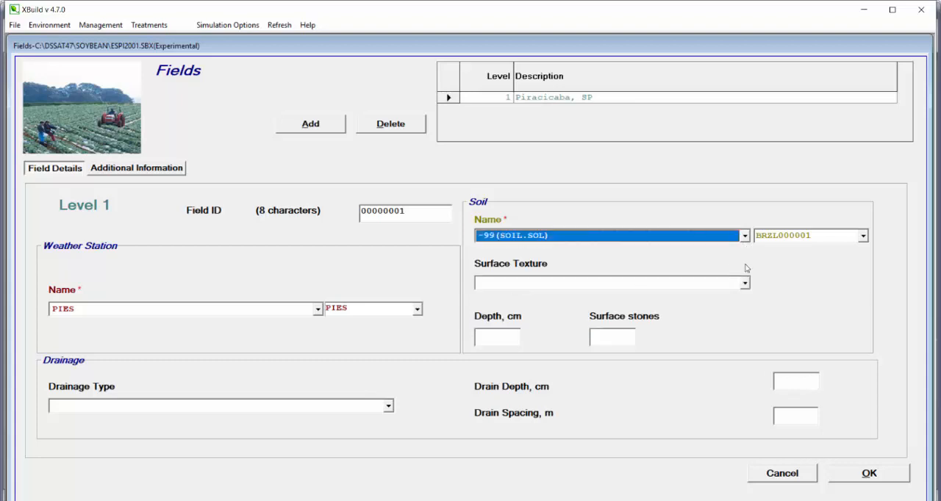
pyautogui.click(800, 236)
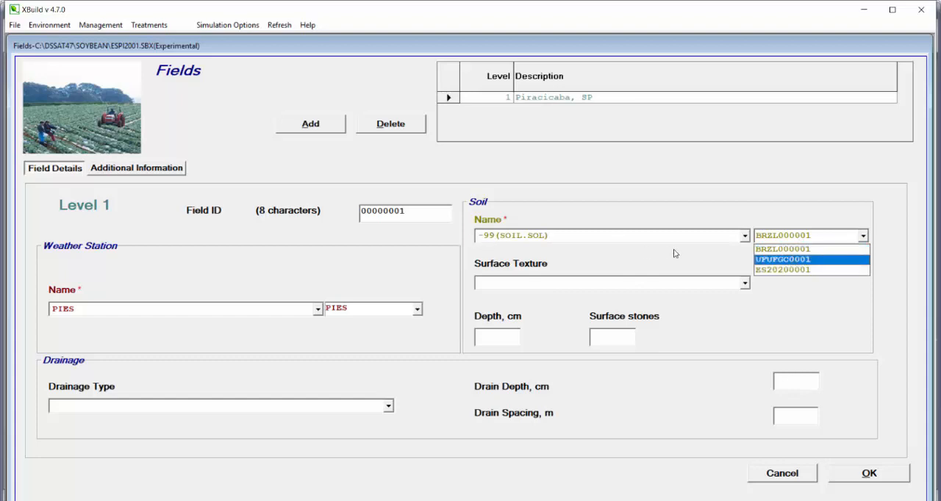
pyautogui.click(778, 270)
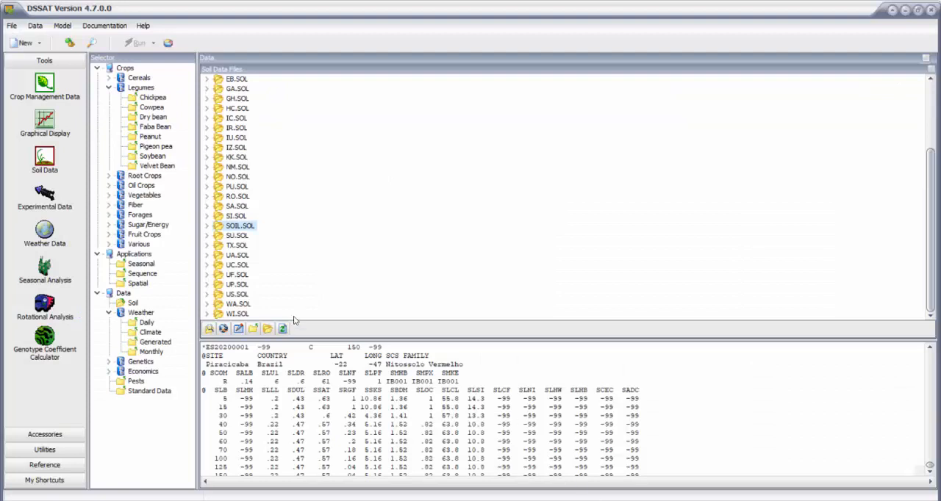
# - Open the SOIL.SOL soil file for editing, replace the -99 description of profile ES20200001 with NVPiracicaba, and save the file
pyautogui.click(238, 226)
pyautogui.click(207, 227)
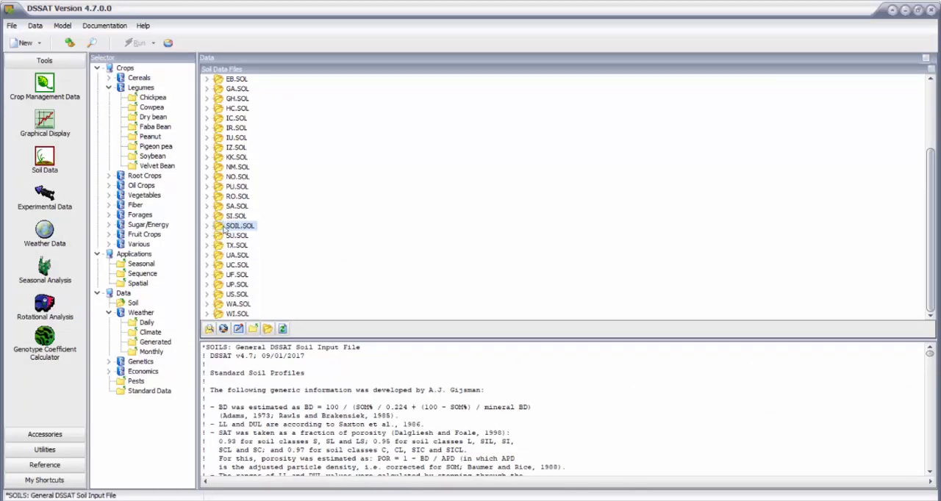
pyautogui.click(209, 330)
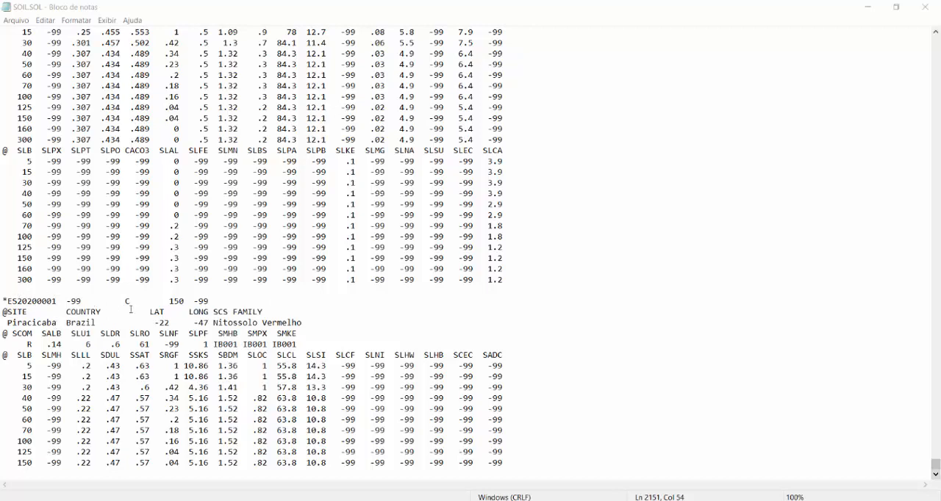
pyautogui.moveTo(195, 301); pyautogui.dragTo(210, 303)
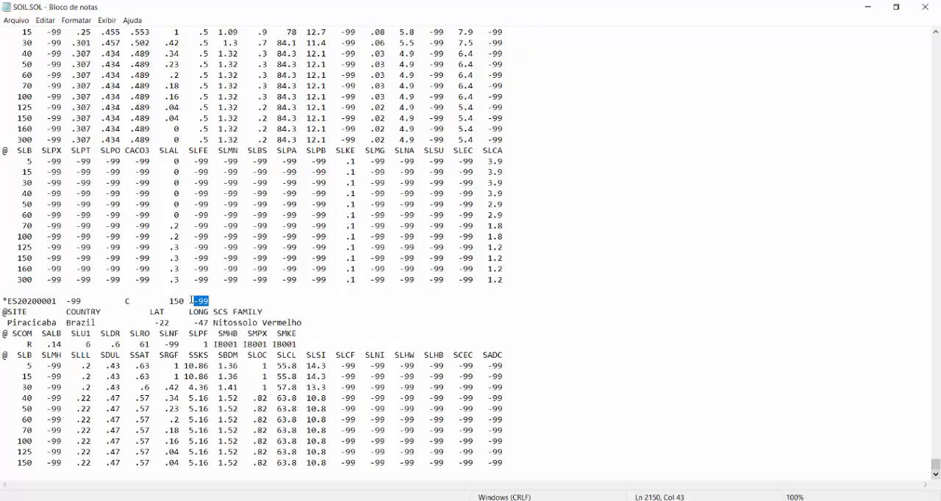
pyautogui.write('NVPiracicaba')
pyautogui.click(16, 20)
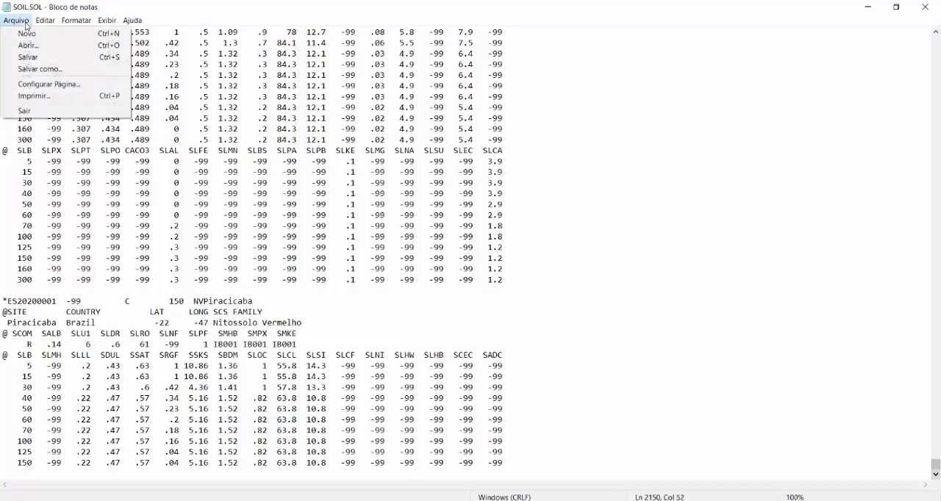
pyautogui.click(33, 59)
pyautogui.click(925, 8)
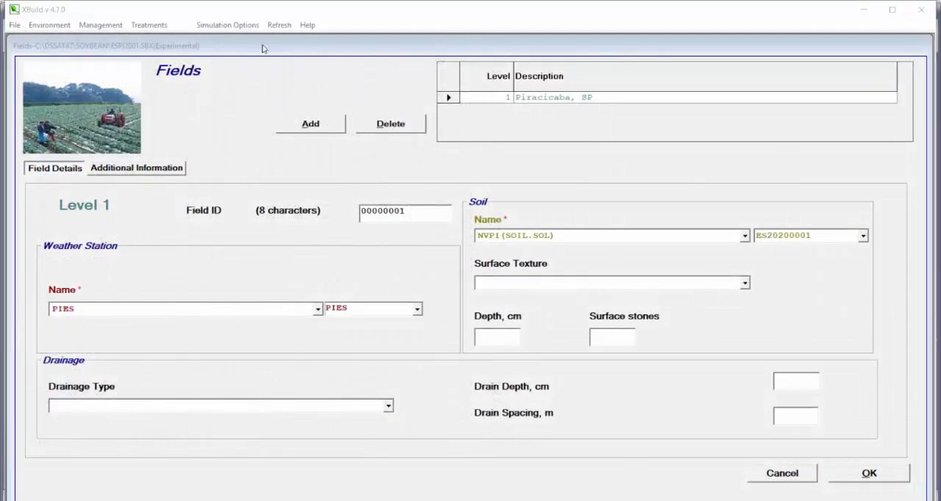
# - Switch to XBuild, refresh its internal database, and reopen the experiment's Fields section
pyautogui.click(285, 27)
pyautogui.click(285, 28)
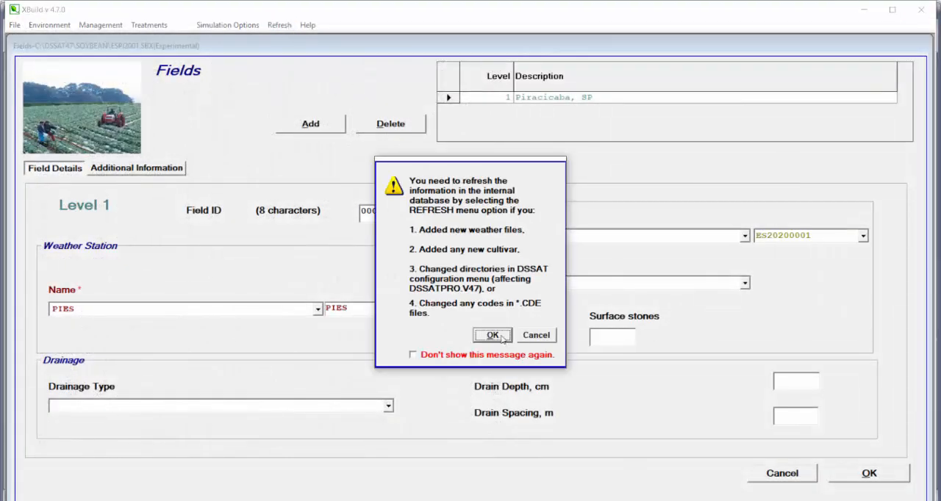
pyautogui.click(500, 335)
pyautogui.click(414, 276)
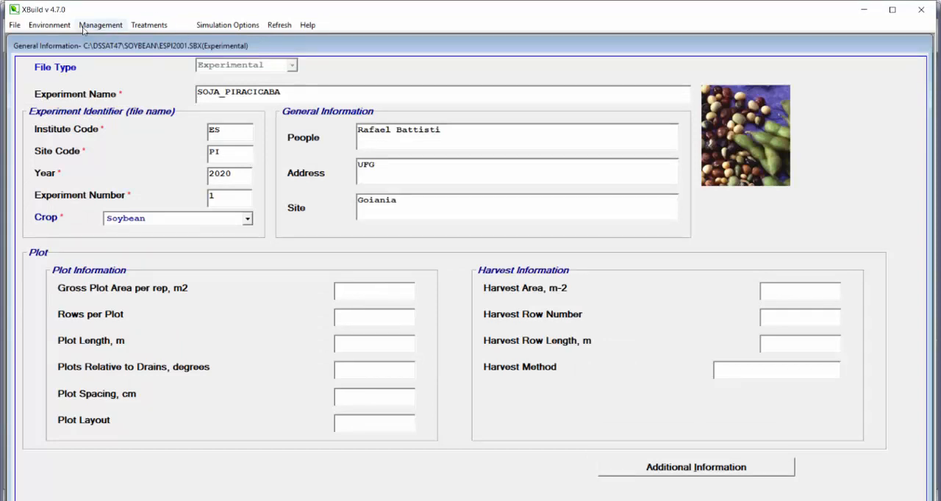
pyautogui.click(49, 25)
pyautogui.click(55, 40)
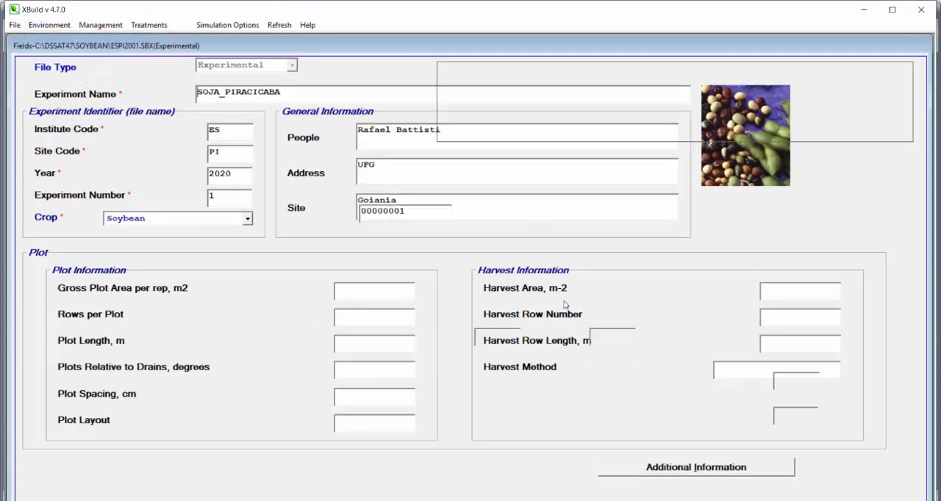
# - Set the field's soil name to NVPiracicaba(SOIL.SOL) and check the surface texture options, leaving the texture blank
pyautogui.click(744, 236)
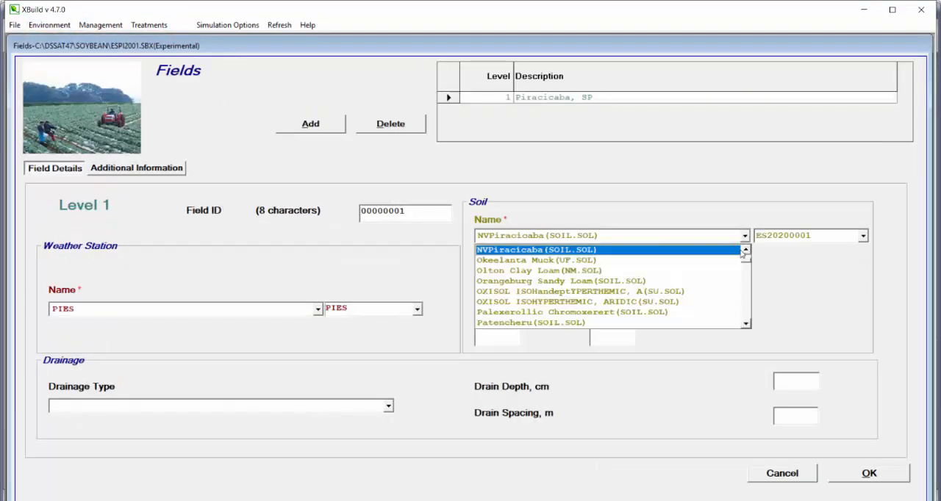
pyautogui.click(745, 252)
pyautogui.click(745, 252)
pyautogui.click(745, 252)
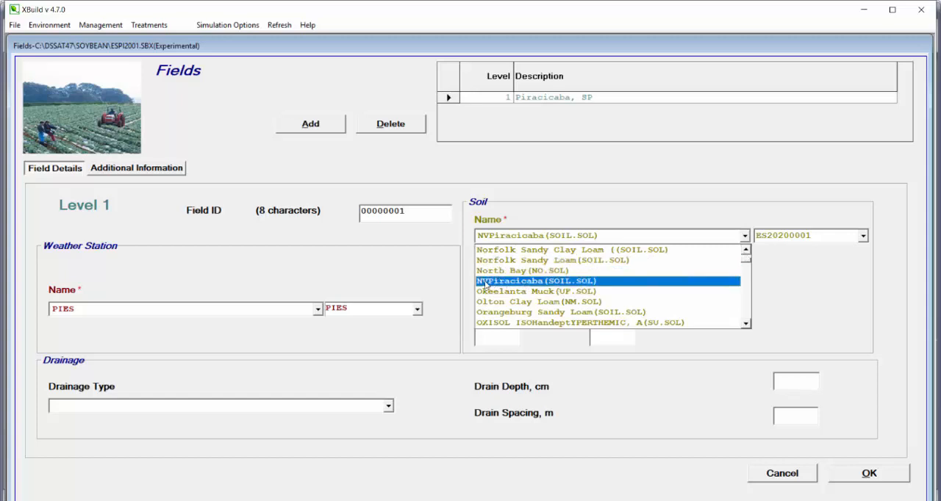
pyautogui.click(504, 283)
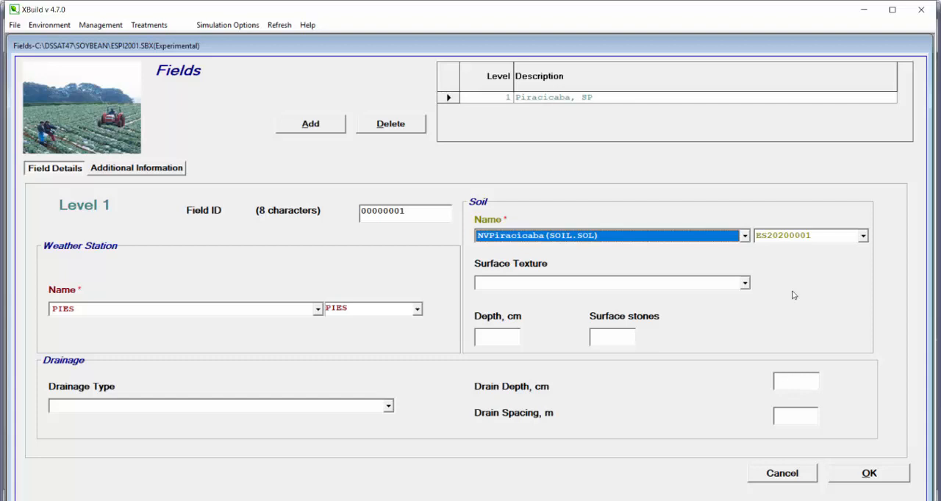
pyautogui.click(739, 286)
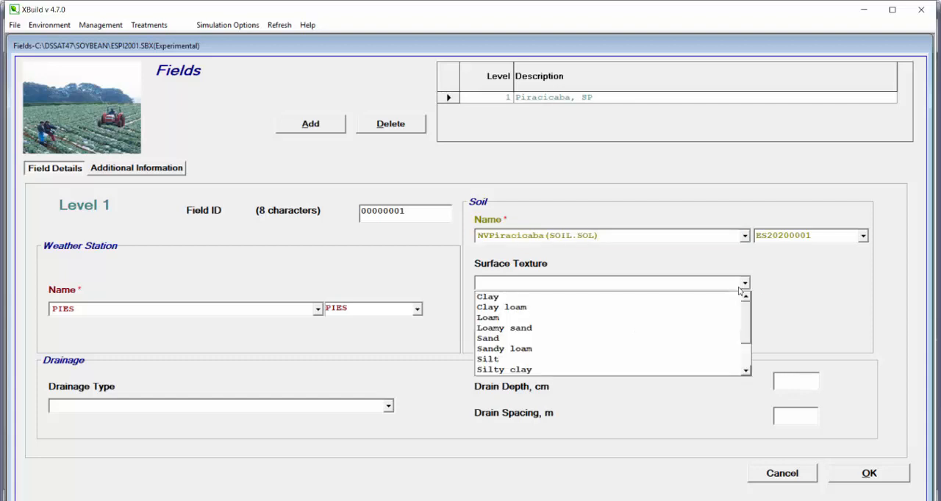
pyautogui.click(774, 298)
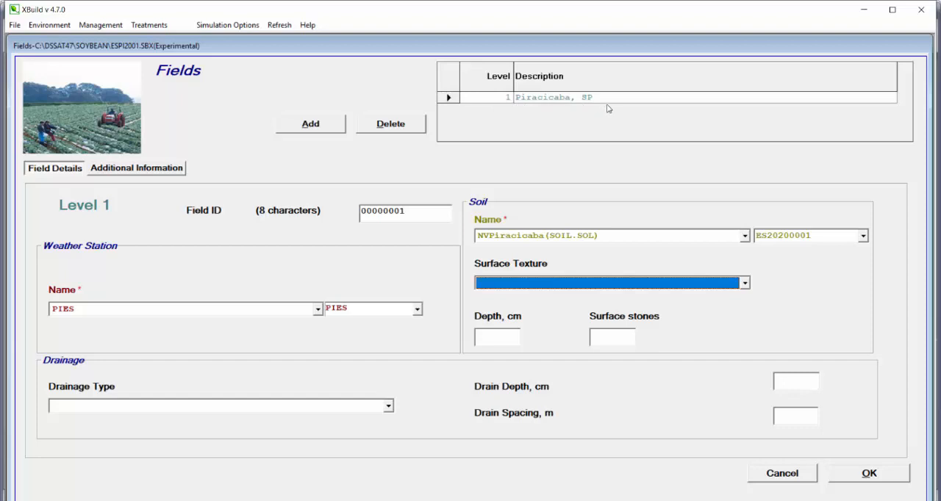
# - Add a second field level and set its description to Goiania, GO
pyautogui.click(318, 125)
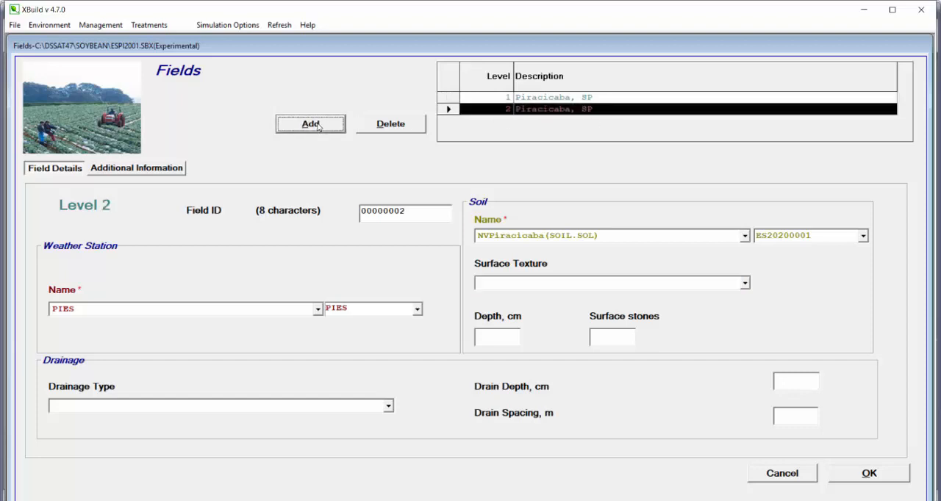
pyautogui.click(507, 110)
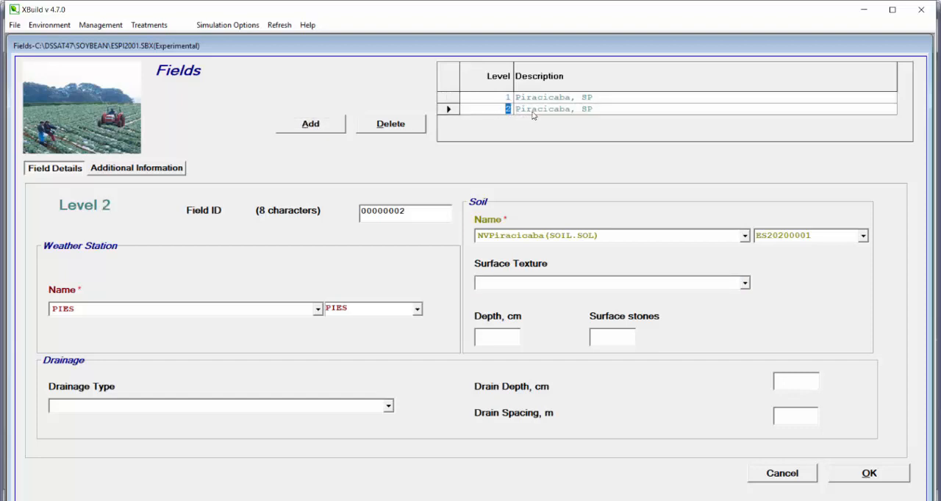
pyautogui.click(529, 111)
pyautogui.click(526, 110)
pyautogui.moveTo(516, 109); pyautogui.dragTo(597, 110)
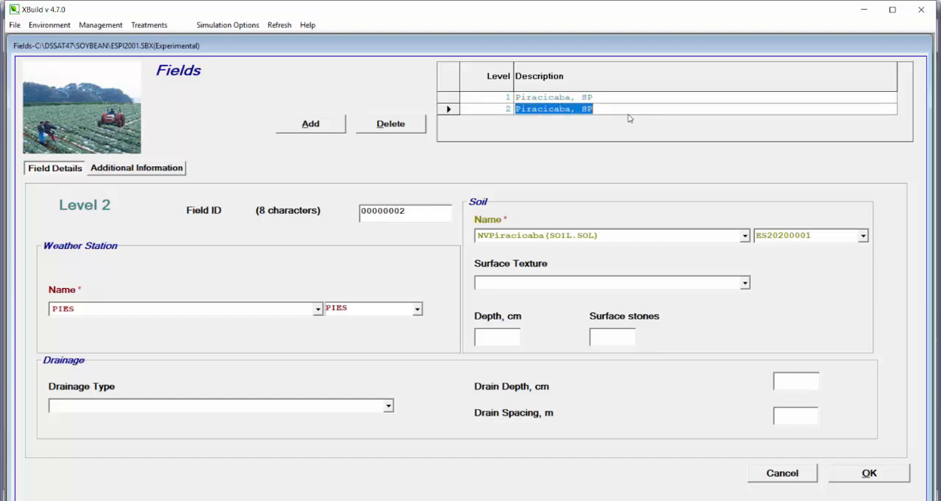
pyautogui.write('Goiania, GO')
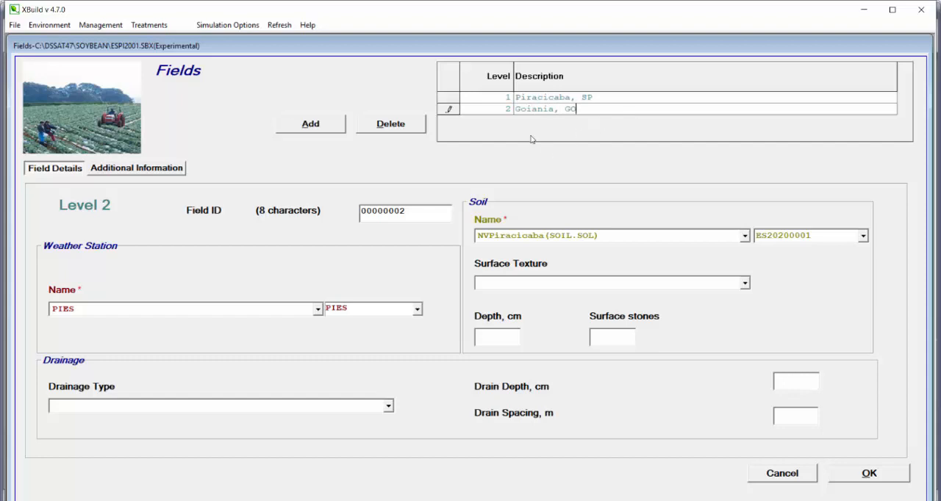
pyautogui.click(449, 109)
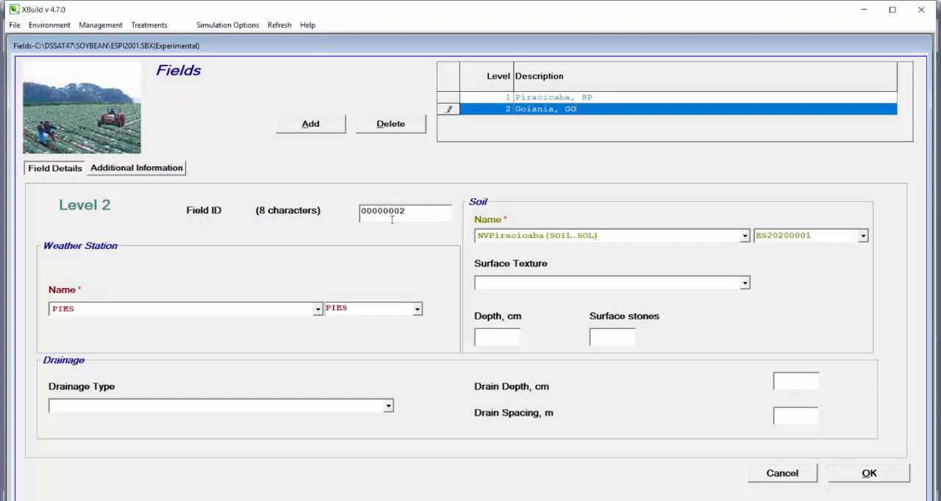
# - Set the Goiania field's weather station to OSBO and its soil name to Olton Clay Loam(NM.SOL)
pyautogui.click(317, 309)
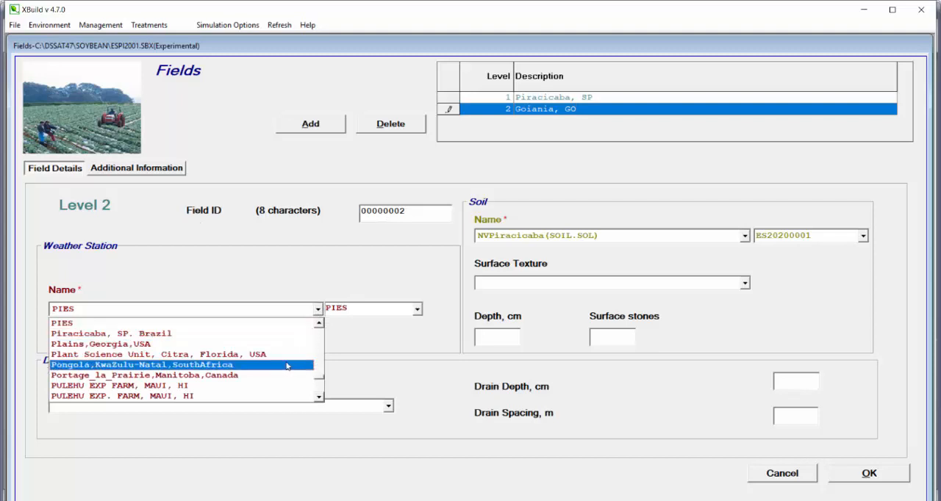
pyautogui.scroll(3, 291, 346)
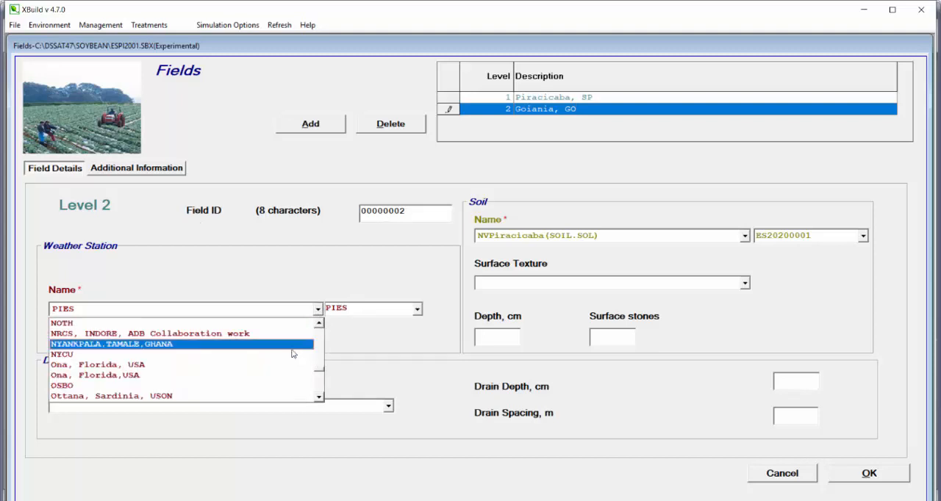
pyautogui.click(284, 385)
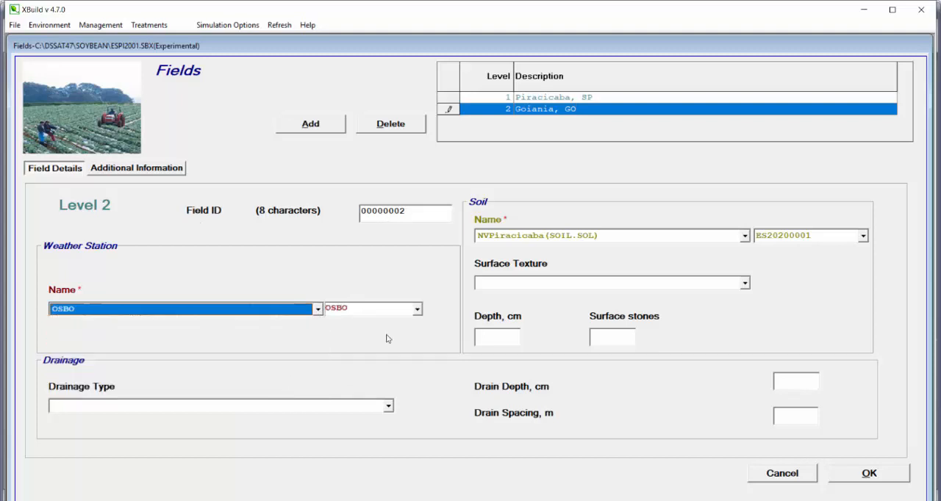
pyautogui.click(743, 238)
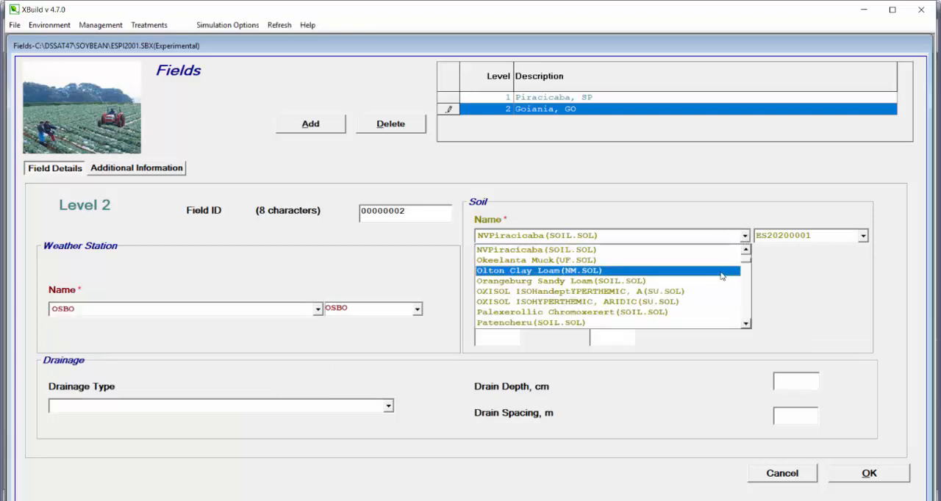
pyautogui.click(722, 271)
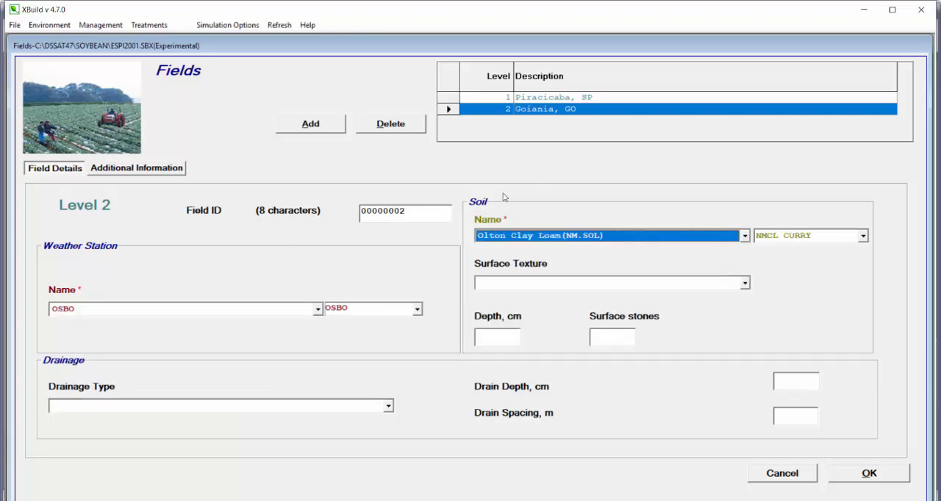
# - Compare the two field levels, then delete the Goiania, GO level and select the Piracicaba, SP level
pyautogui.click(442, 97)
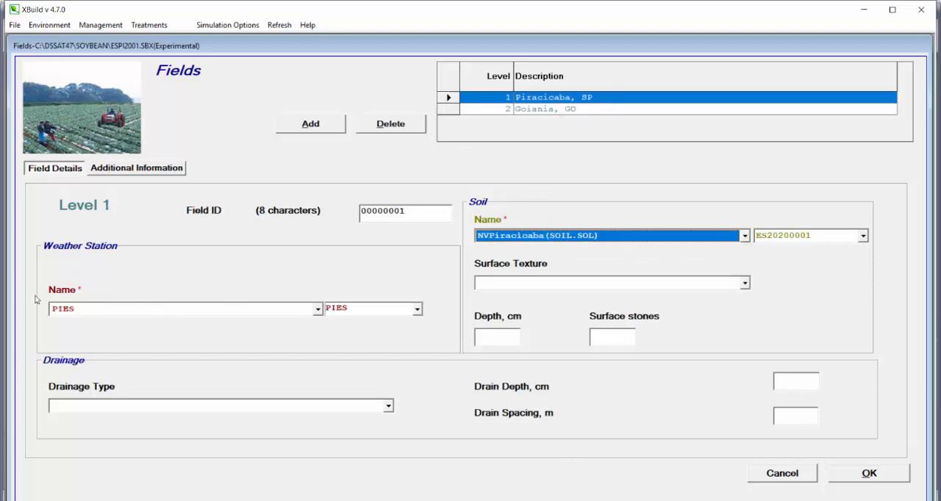
pyautogui.click(441, 109)
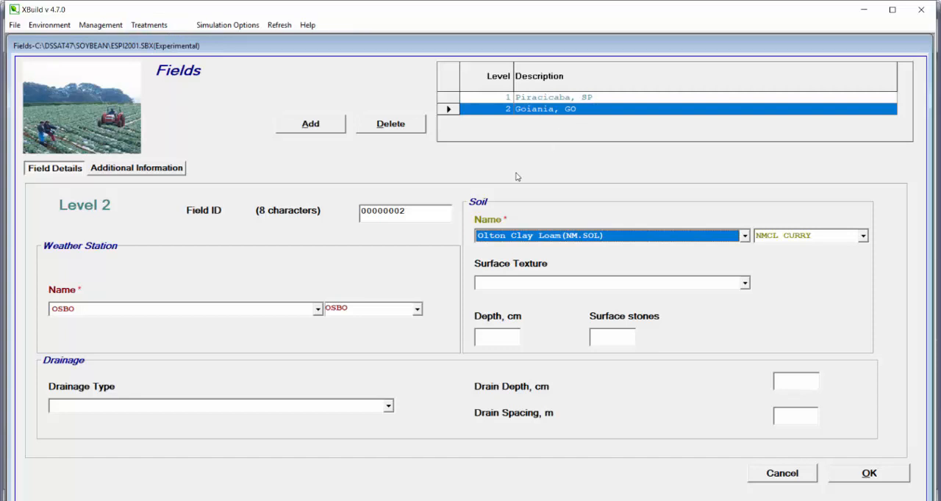
pyautogui.click(409, 131)
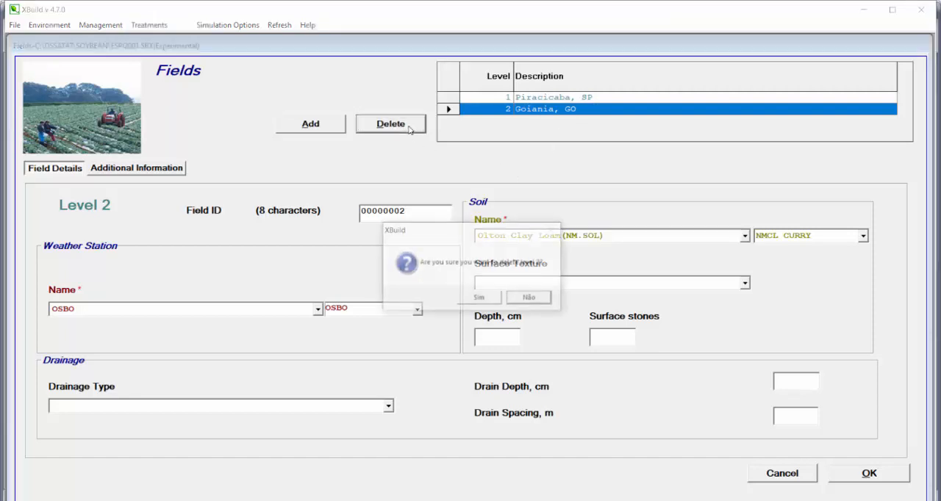
pyautogui.click(474, 298)
pyautogui.click(449, 99)
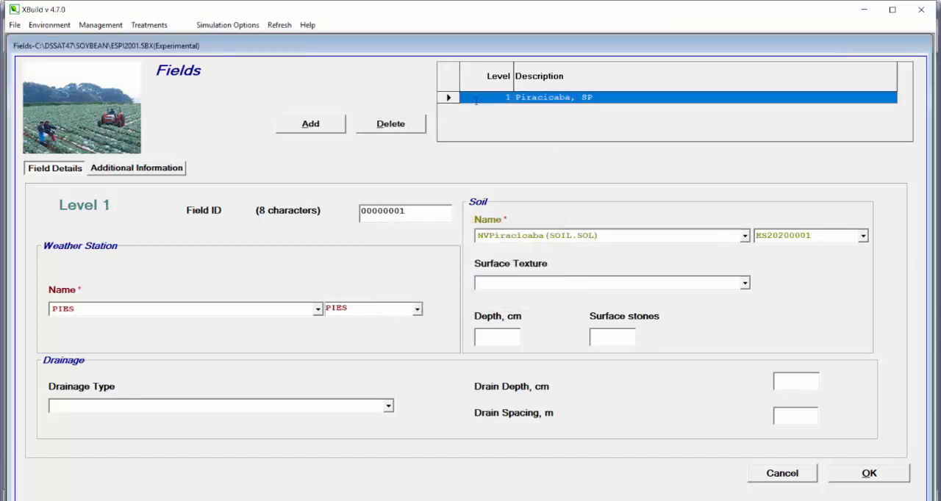
# - Accept the field definition and open the experiment's Initial Conditions section
pyautogui.click(844, 478)
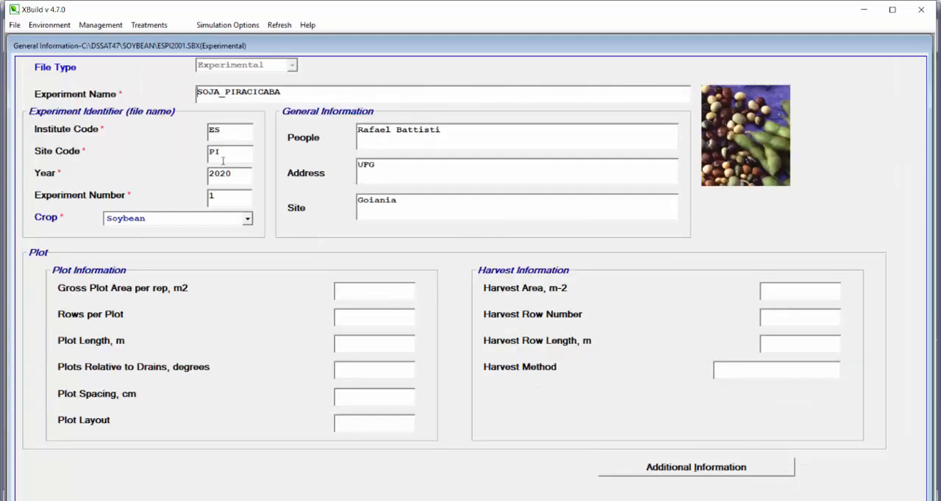
pyautogui.click(47, 25)
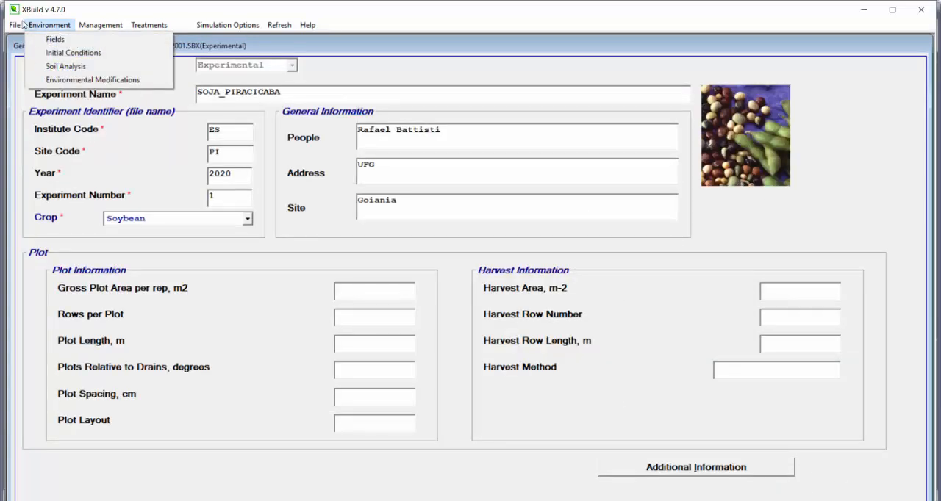
pyautogui.click(49, 27)
pyautogui.click(57, 28)
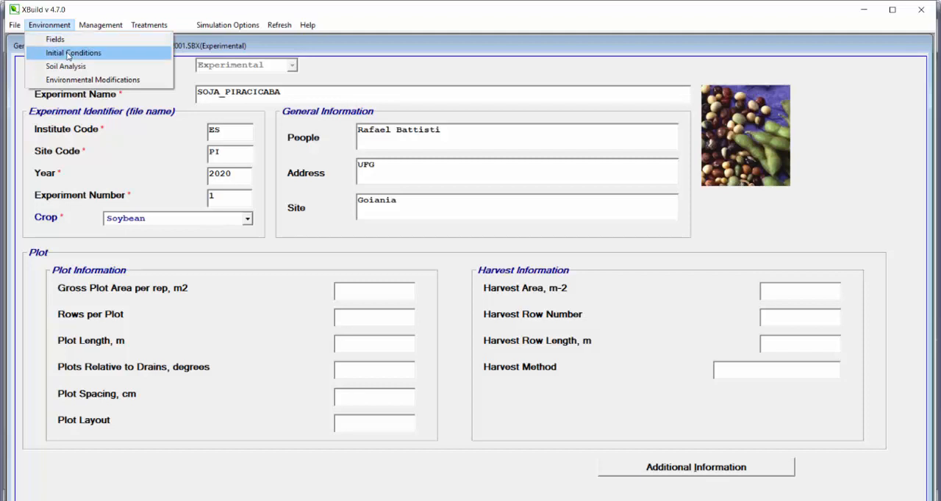
pyautogui.click(69, 56)
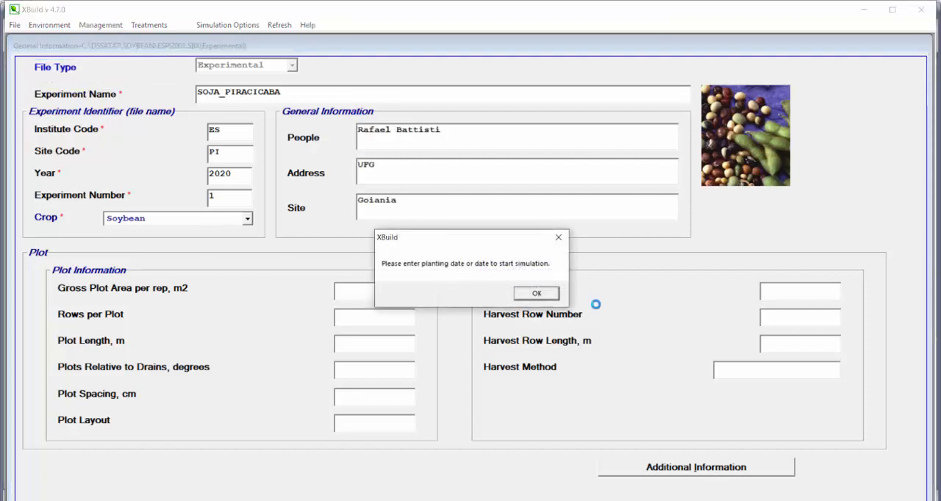
pyautogui.click(536, 293)
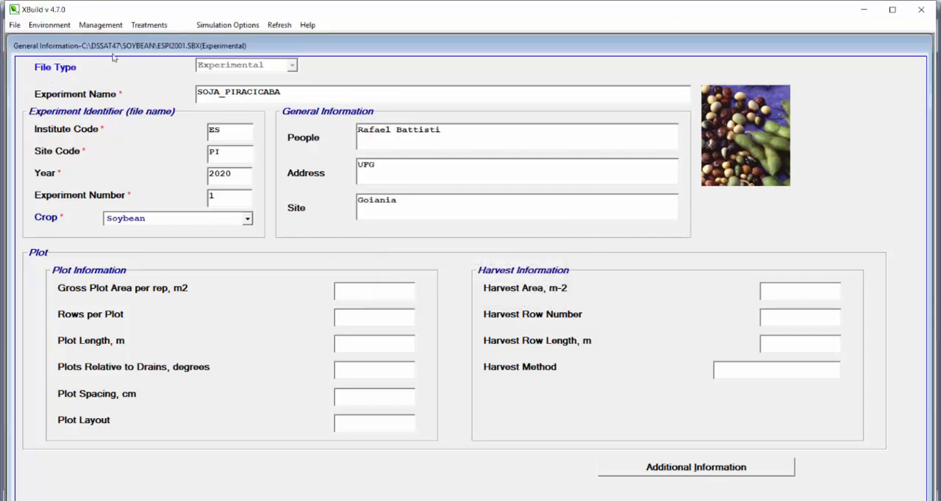
pyautogui.click(63, 26)
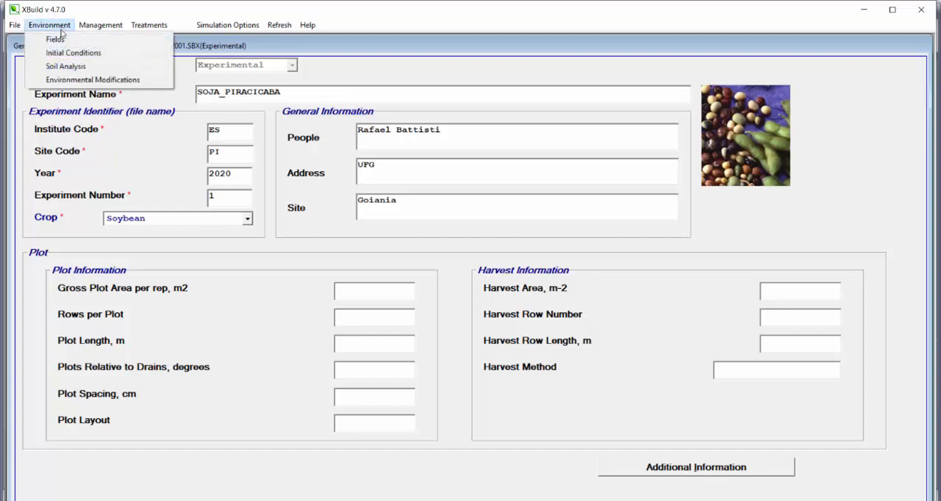
pyautogui.click(66, 54)
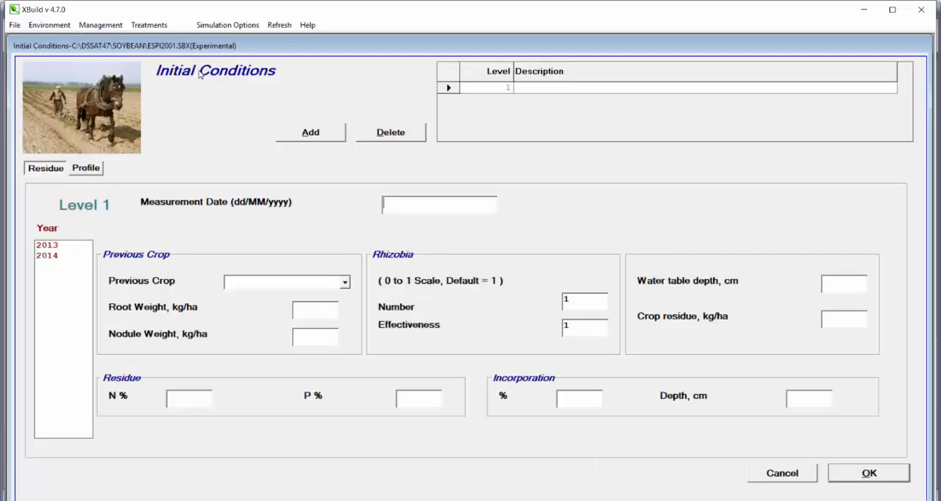
# - Check the treatments' initial soil water and the P1 sowing date in the Excel sheet, then set level 1's measurement date to 18/10/2013
pyautogui.click(603, 87)
pyautogui.click(488, 300)
pyautogui.click(521, 93)
pyautogui.press('Return')
pyautogui.click(505, 446)
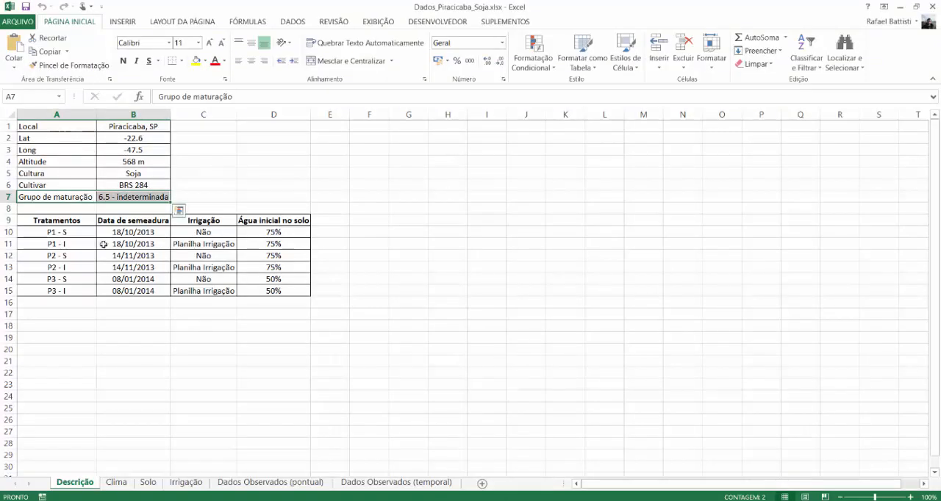
pyautogui.moveTo(271, 222); pyautogui.dragTo(300, 292)
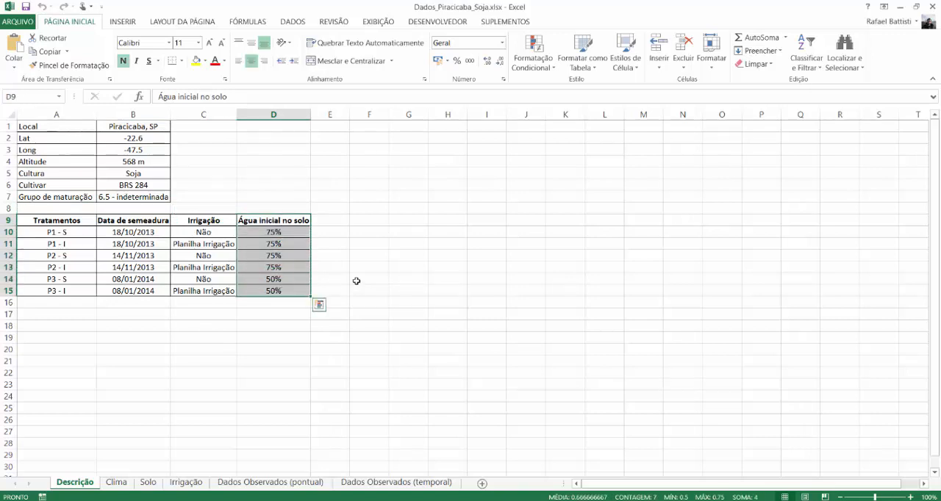
pyautogui.moveTo(132, 232); pyautogui.dragTo(135, 243)
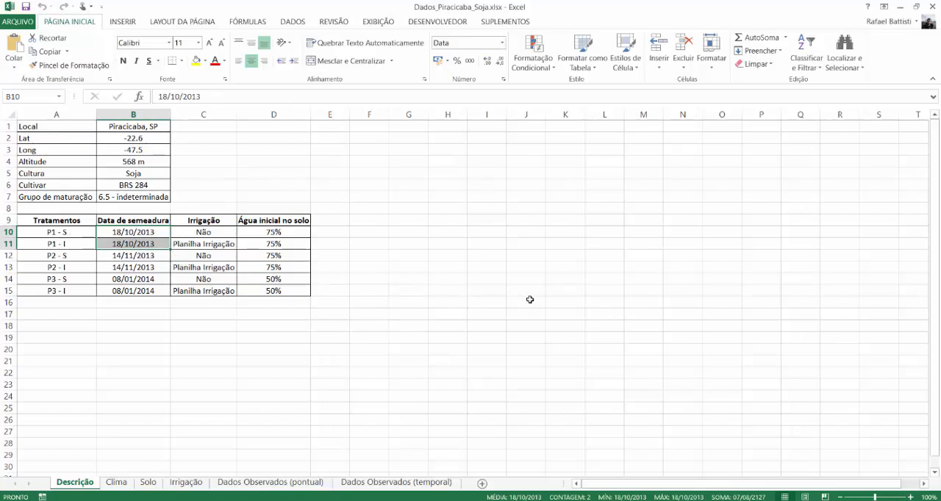
pyautogui.hotkey('alt', 'Tab')
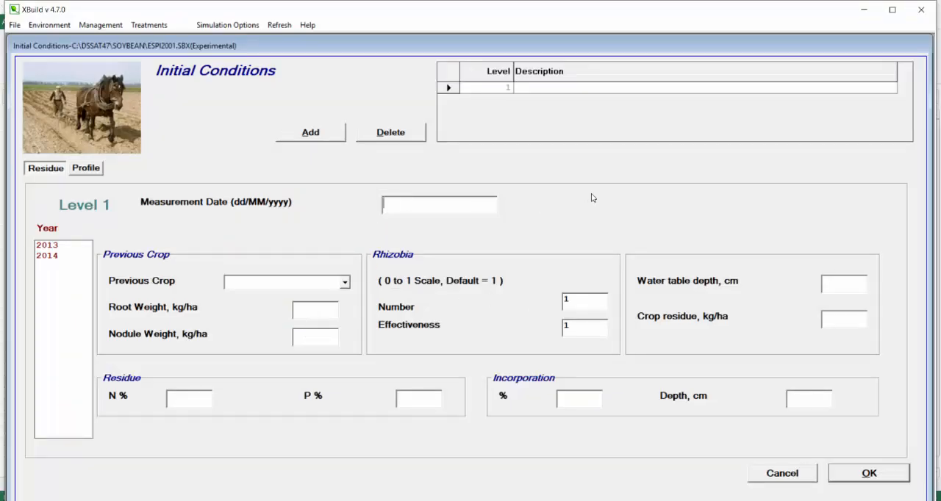
pyautogui.write('18/10/2013')
# - Check the first treatment's name in the spreadsheet and set the level 1 initial conditions description to P1
pyautogui.click(608, 87)
pyautogui.hotkey('alt', 'Tab')
pyautogui.click(28, 233)
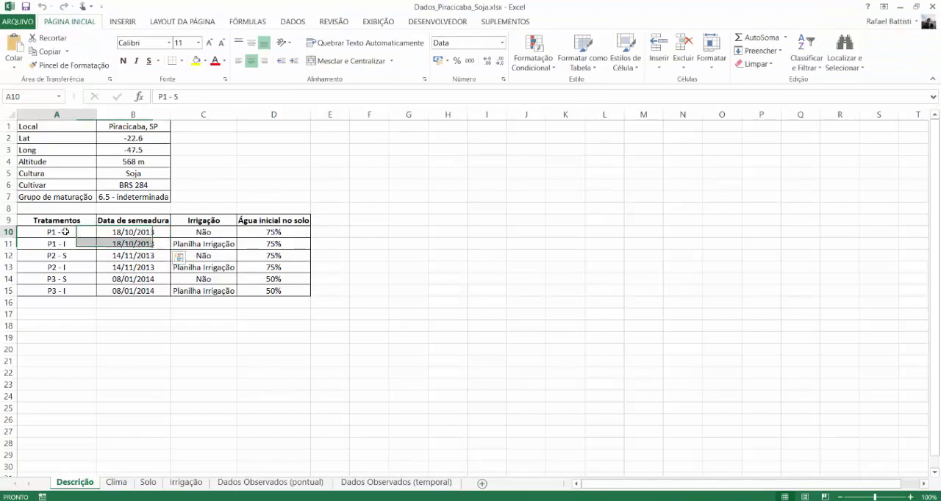
pyautogui.hotkey('alt', 'Tab')
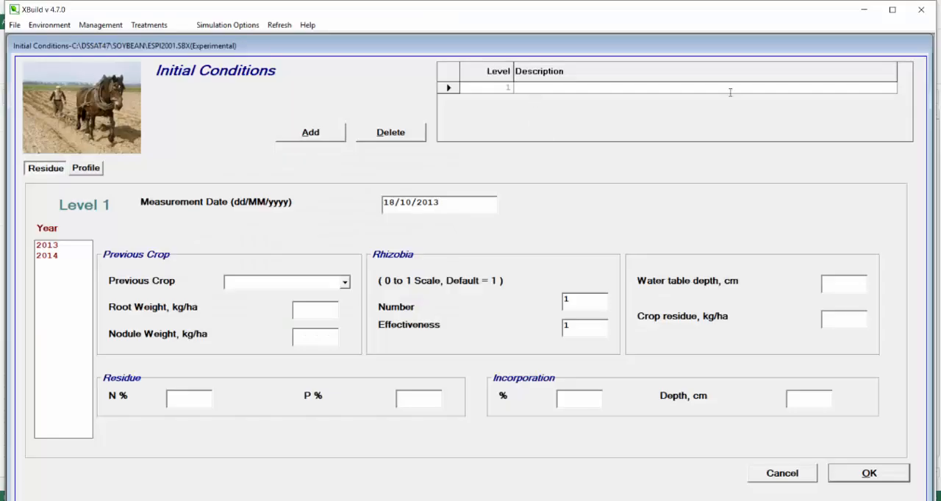
pyautogui.write('P1')
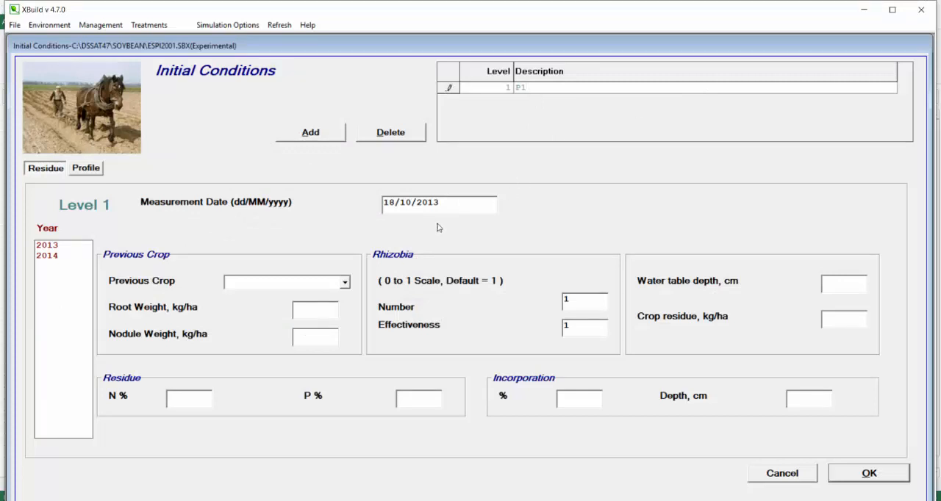
# - Look up P1's initial soil water, then recalculate its soil profile with 75% available water and 10 kg/ha nitrogen
pyautogui.click(86, 169)
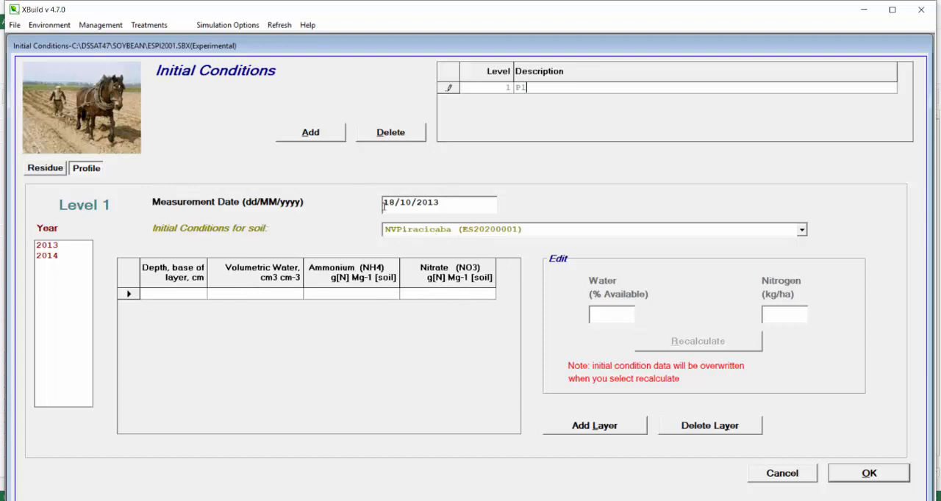
pyautogui.hotkey('alt', 'Tab')
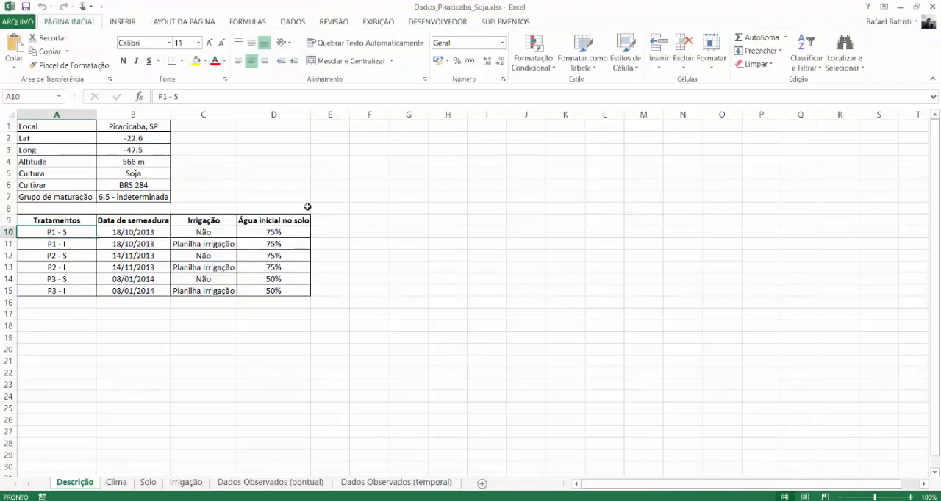
pyautogui.click(260, 234)
pyautogui.moveTo(261, 244); pyautogui.dragTo(262, 243)
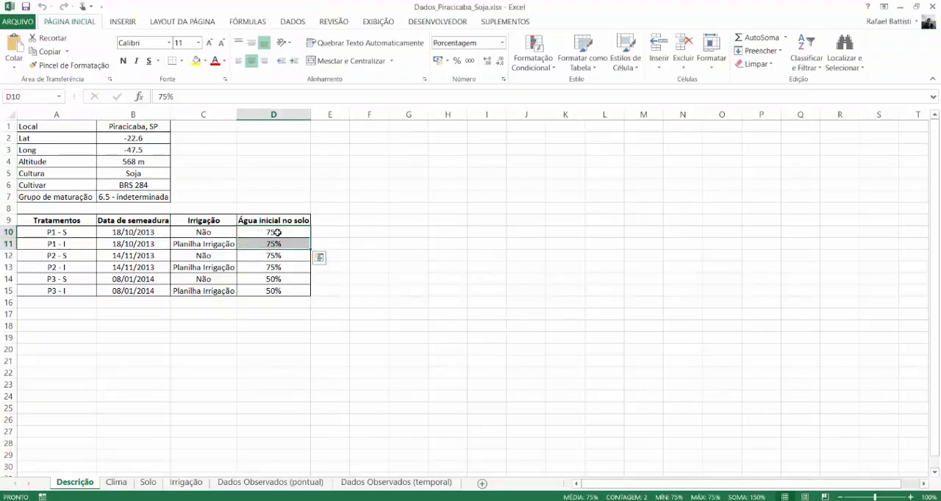
pyautogui.hotkey('alt', 'Tab')
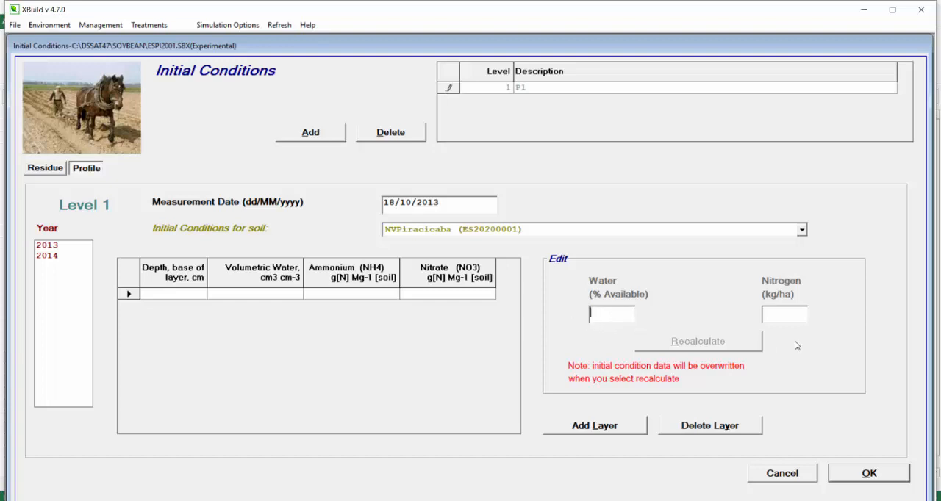
pyautogui.write('75')
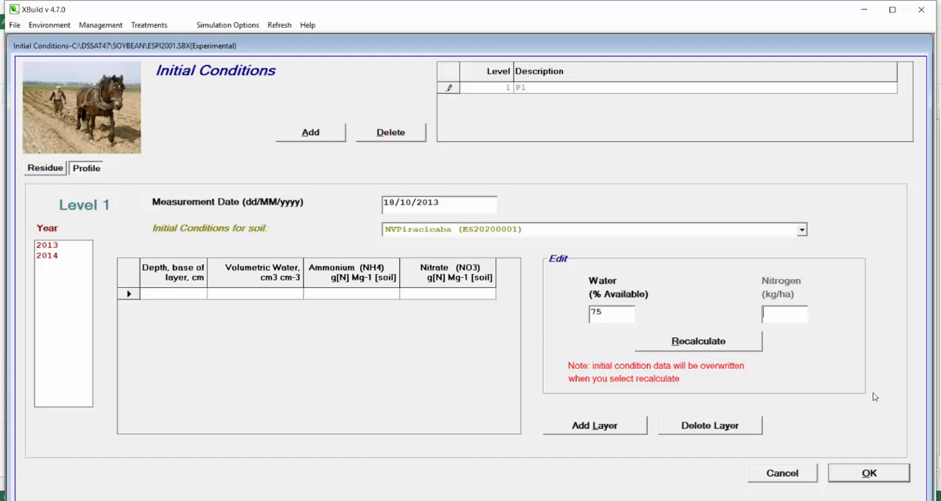
pyautogui.write('10')
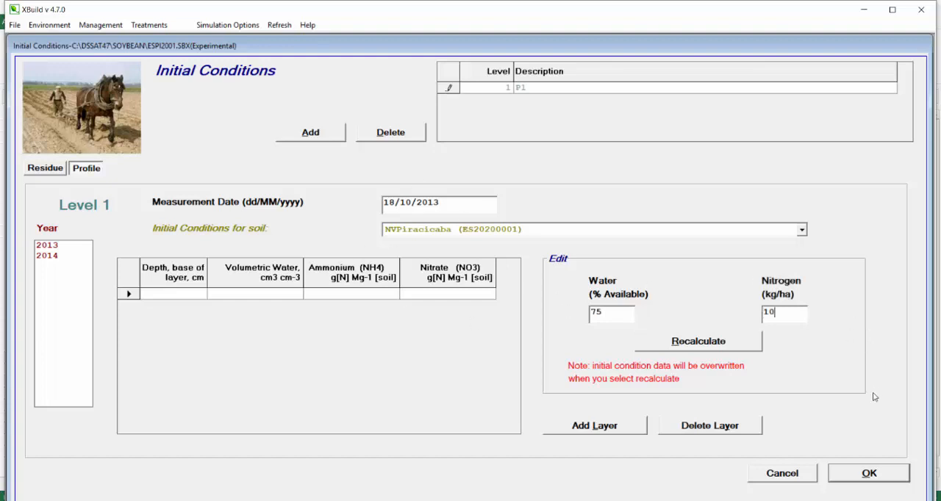
pyautogui.click(662, 348)
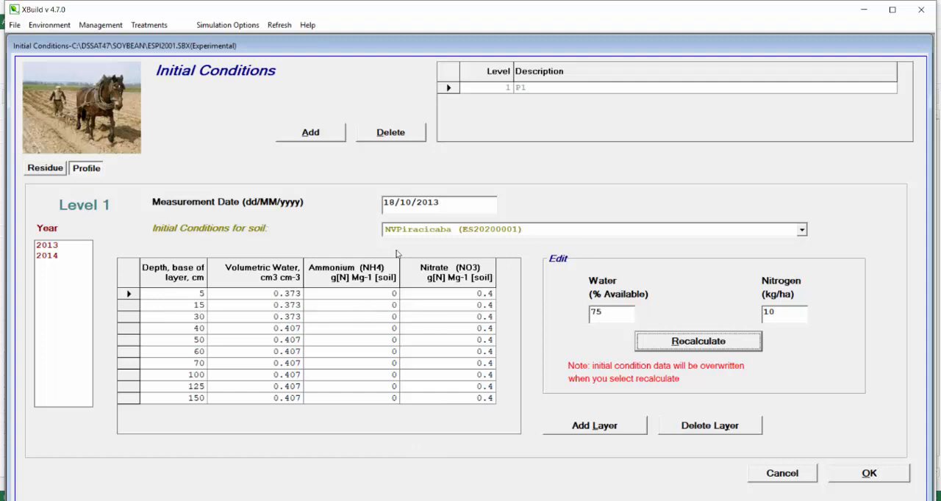
# - Add a second initial conditions level and set its description to P2
pyautogui.click(322, 137)
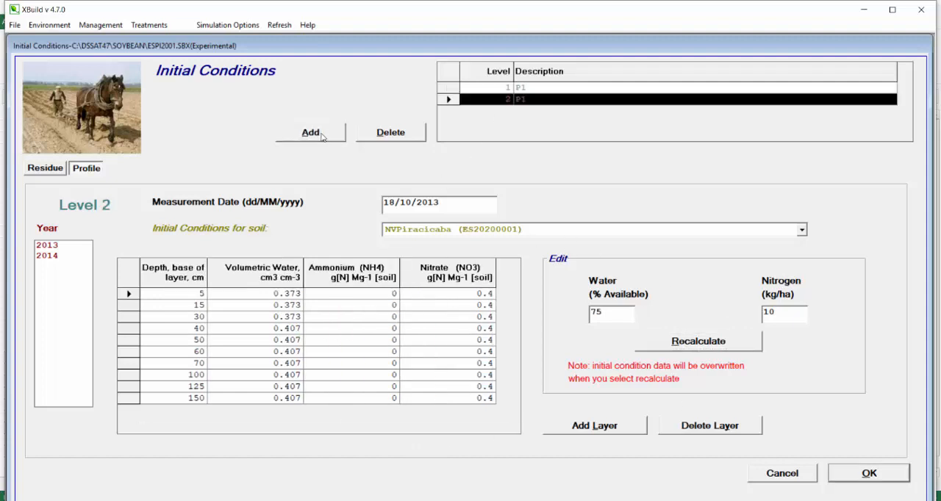
pyautogui.click(532, 100)
pyautogui.click(535, 99)
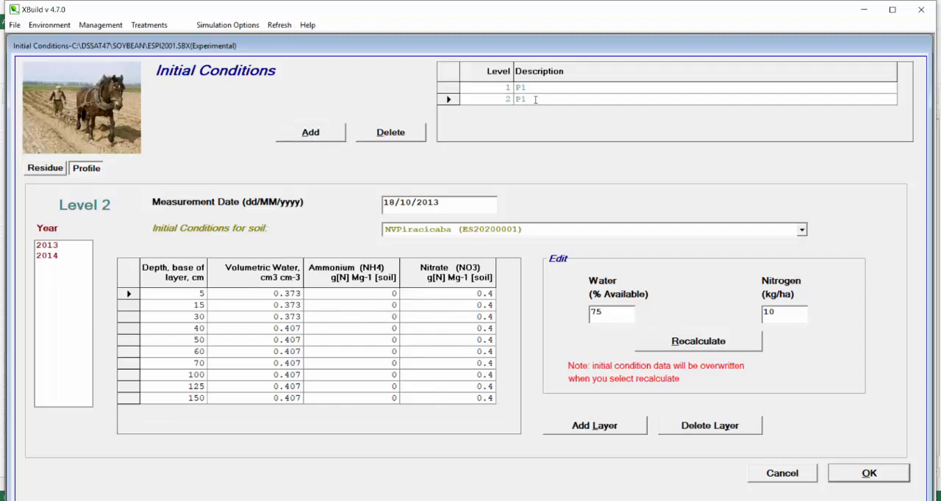
# - Check P2's initial soil water and sowing date in the spreadsheet and set its measurement date to 14/11/2013
pyautogui.hotkey('alt', 'Tab')
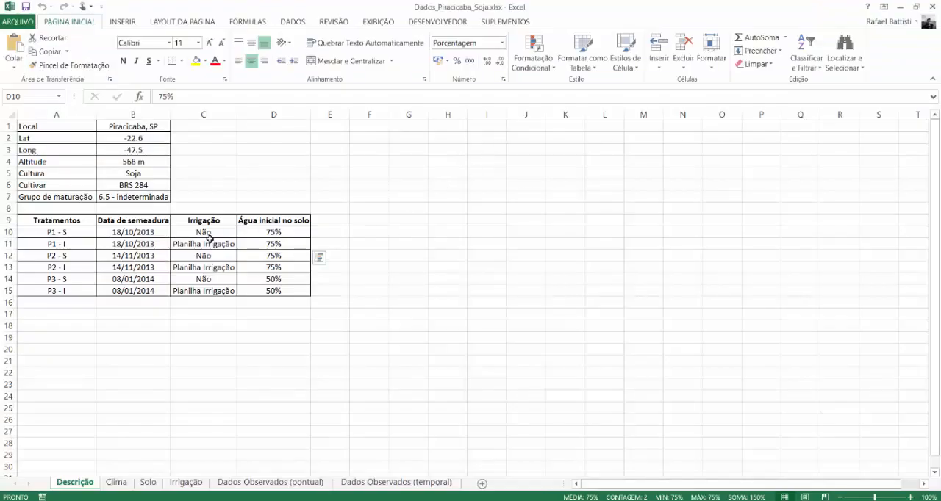
pyautogui.click(277, 259)
pyautogui.moveTo(277, 260); pyautogui.dragTo(276, 268)
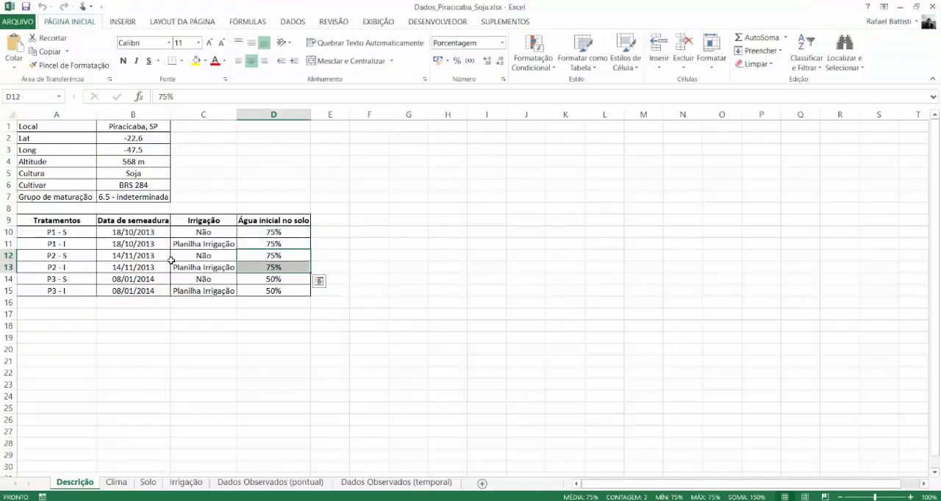
pyautogui.click(142, 259)
pyautogui.hotkey('alt', 'Tab')
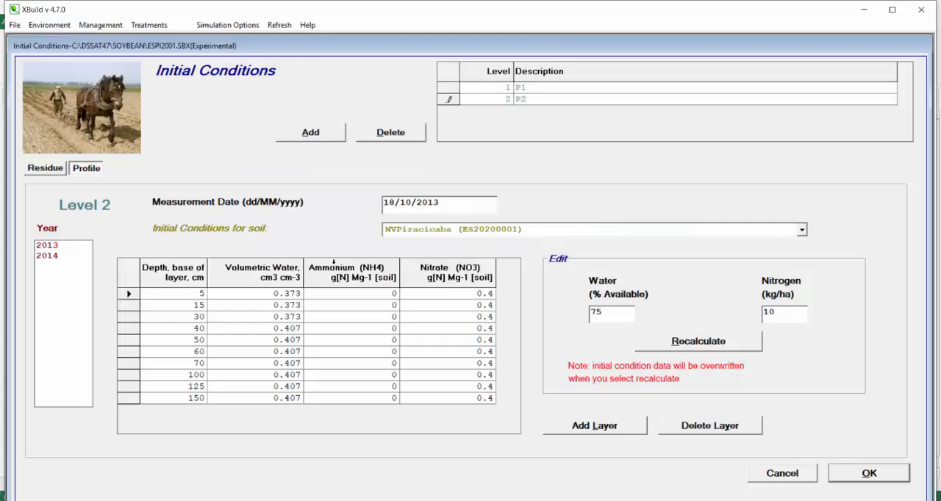
pyautogui.moveTo(389, 202); pyautogui.dragTo(395, 201)
pyautogui.write('1')
pyautogui.hotkey('alt', 'Tab')
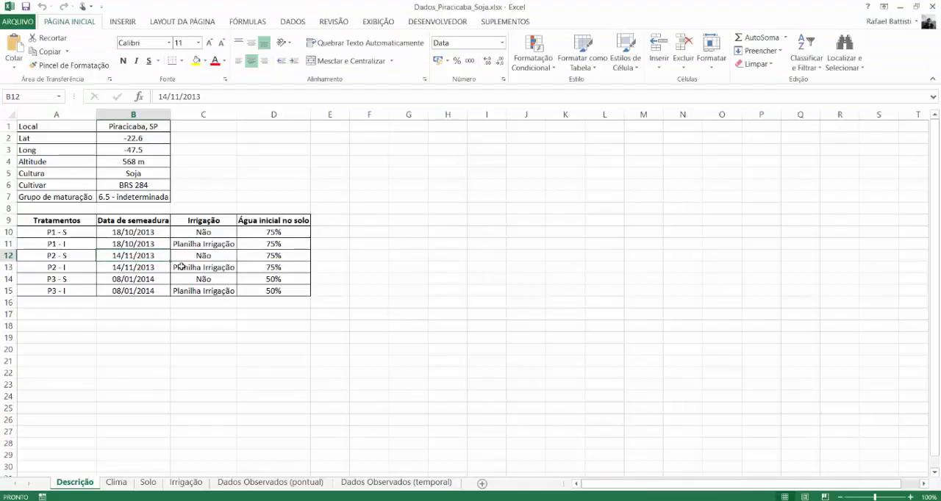
pyautogui.hotkey('alt', 'Tab')
pyautogui.moveTo(395, 199); pyautogui.dragTo(389, 200)
pyautogui.write('4/11/2013')
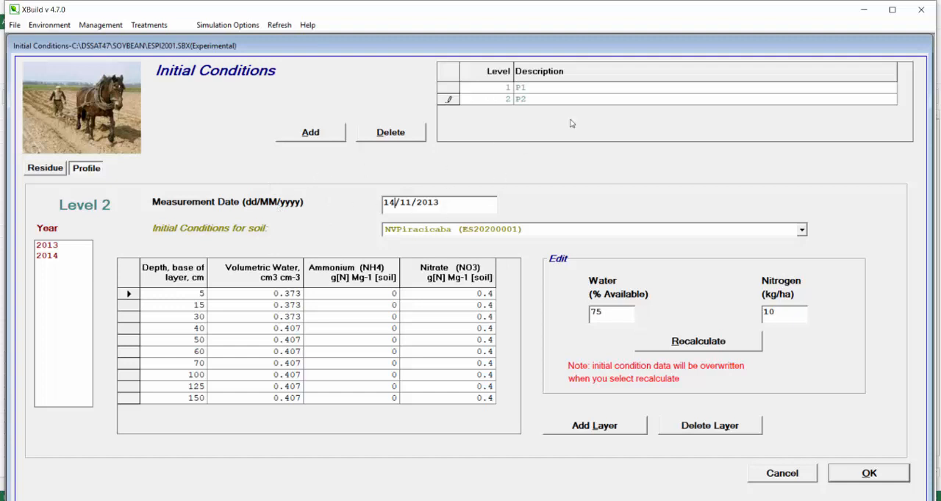
# - Add a third initial conditions level and set its description to P3
pyautogui.click(311, 133)
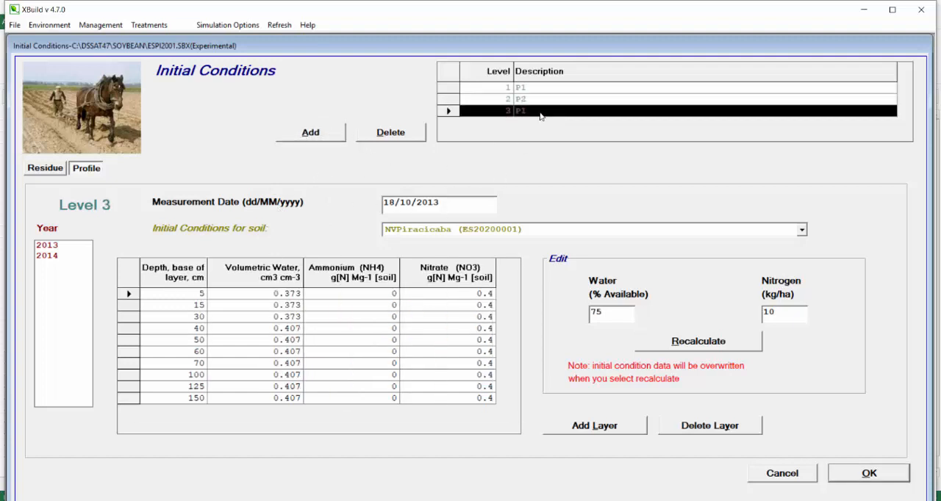
pyautogui.click(544, 112)
pyautogui.click(545, 111)
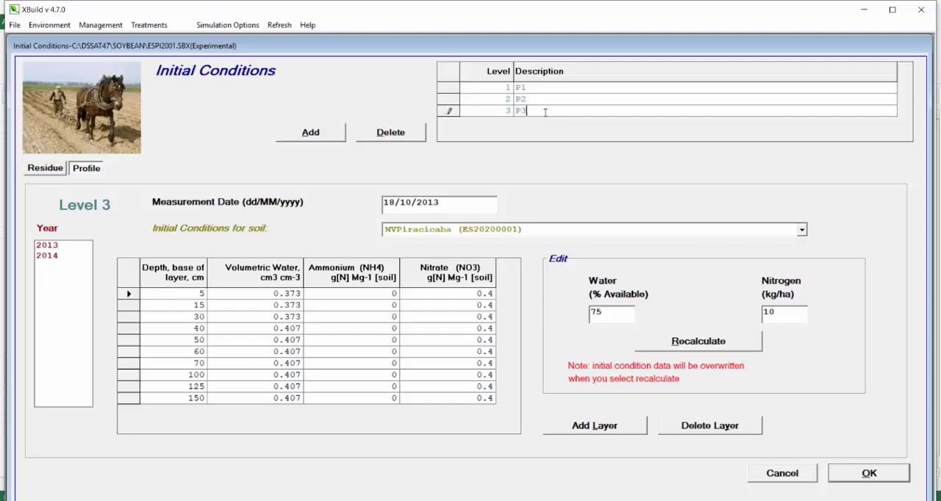
# - Look up P3's sowing date and initial soil water in the spreadsheet and set its measurement date to 08/01/2014
pyautogui.hotkey('alt', 'Tab')
pyautogui.click(131, 281)
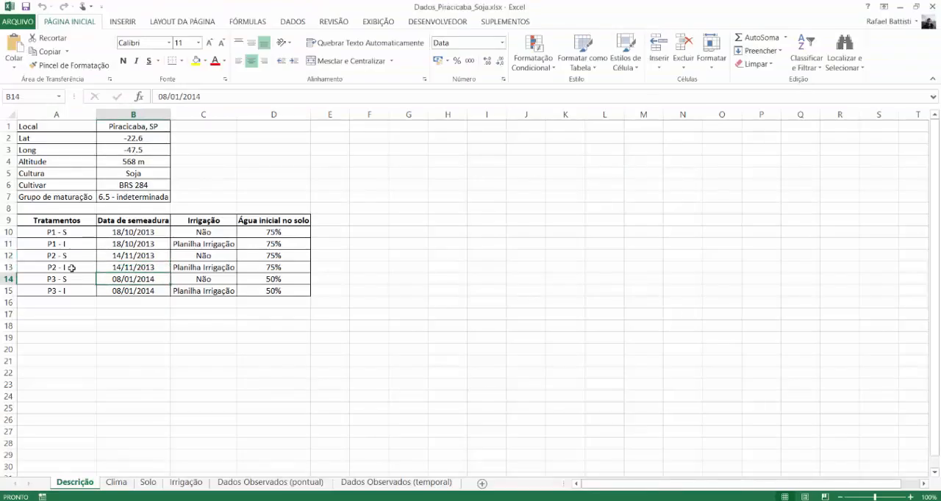
pyautogui.click(269, 280)
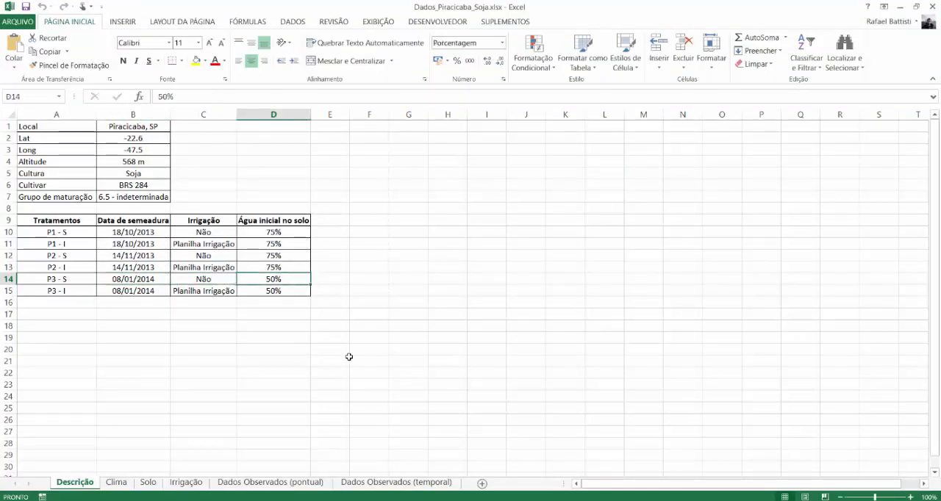
pyautogui.hotkey('alt', 'Tab')
pyautogui.doubleClick(389, 201)
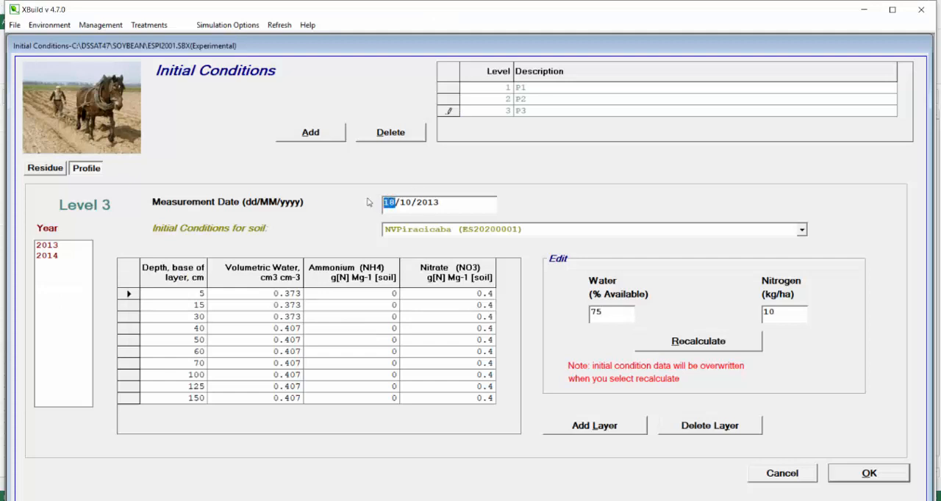
pyautogui.write('08')
pyautogui.hotkey('shift', 'Right')
pyautogui.hotkey('shift', 'Right')
pyautogui.write('01')
pyautogui.press('Right')
pyautogui.press('Right')
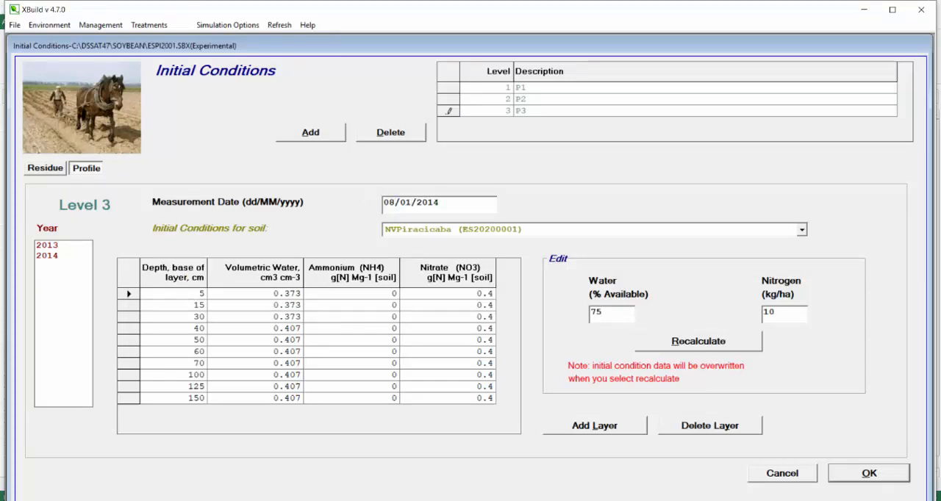
# - Set P3's available water to 50% and recalculate its soil profile
pyautogui.doubleClick(599, 312)
pyautogui.write('50')
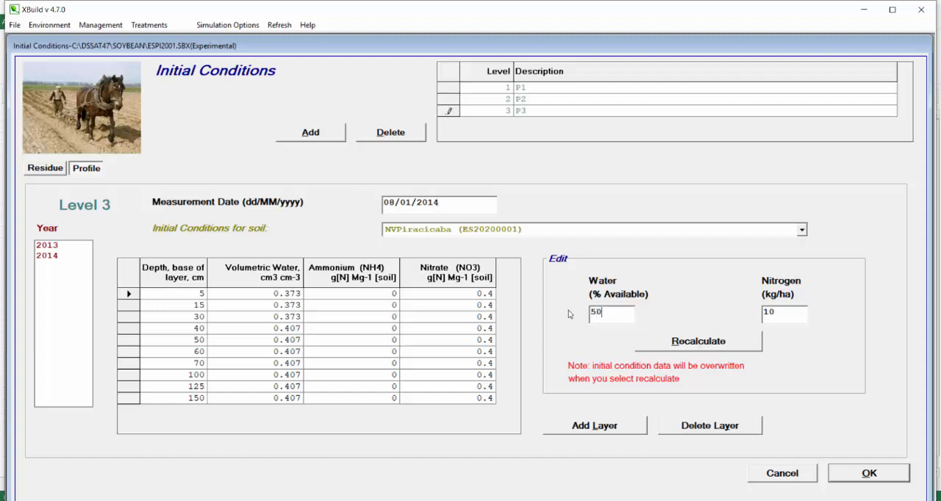
pyautogui.click(742, 350)
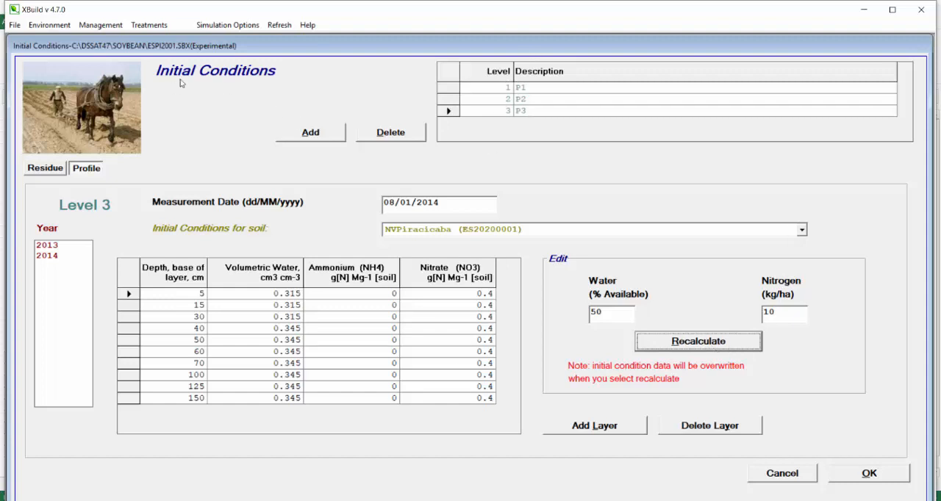
# - Review the profiles of levels P1, P2 and P3 and the residue data, then accept the initial conditions
pyautogui.click(445, 87)
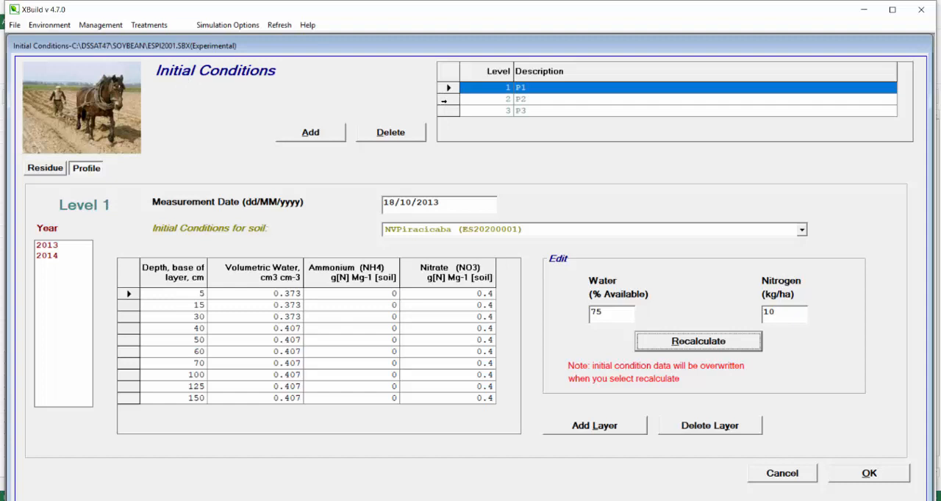
pyautogui.click(445, 99)
pyautogui.click(445, 110)
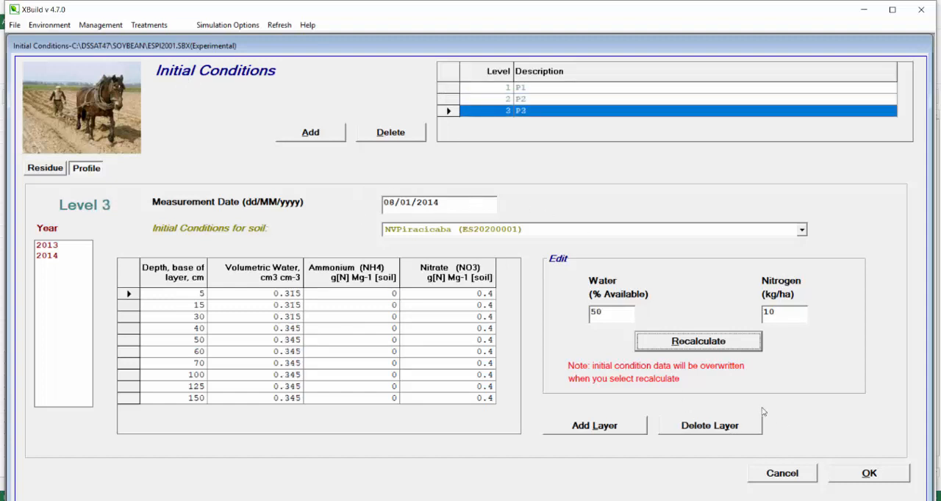
pyautogui.click(59, 172)
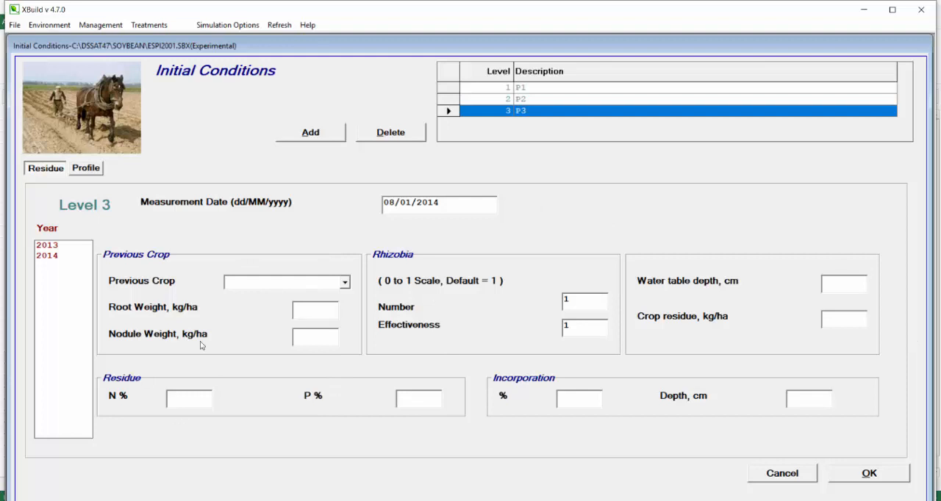
pyautogui.click(869, 474)
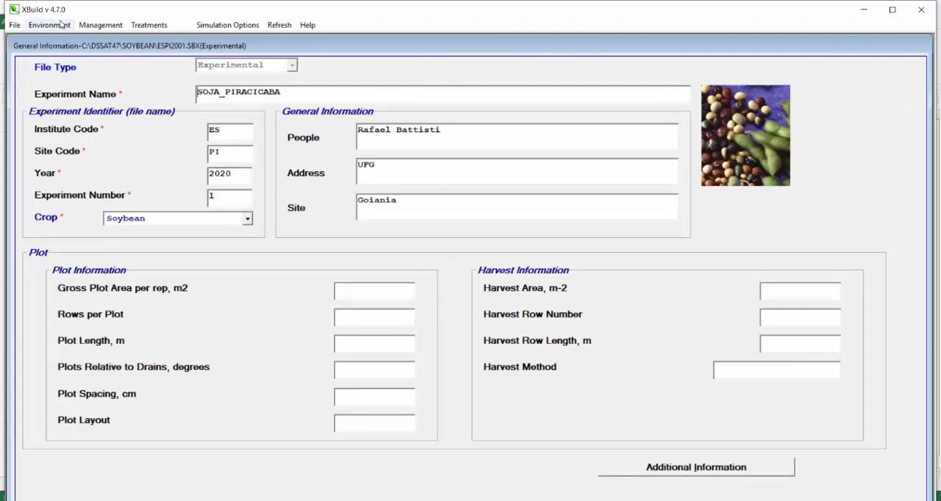
# - Check the soil analysis section and the cultivar already defined for the experiment
pyautogui.hotkey('alt', 'Tab')
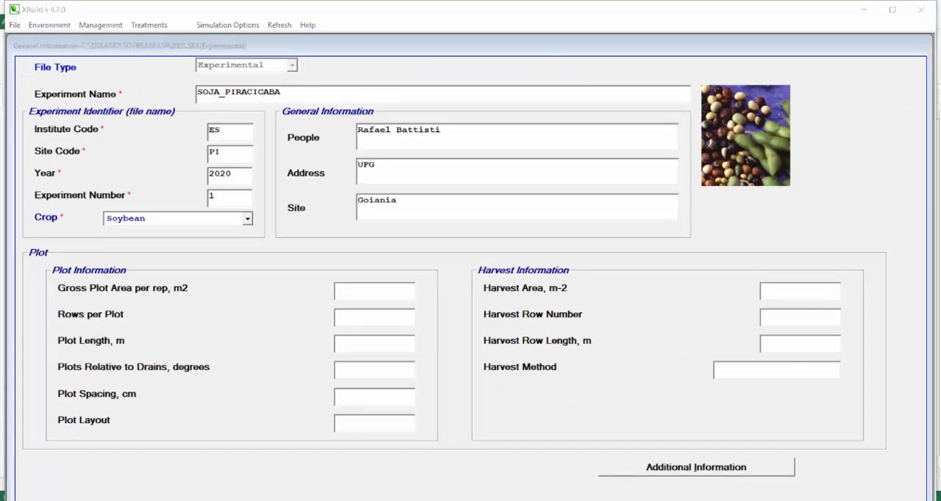
pyautogui.click(64, 26)
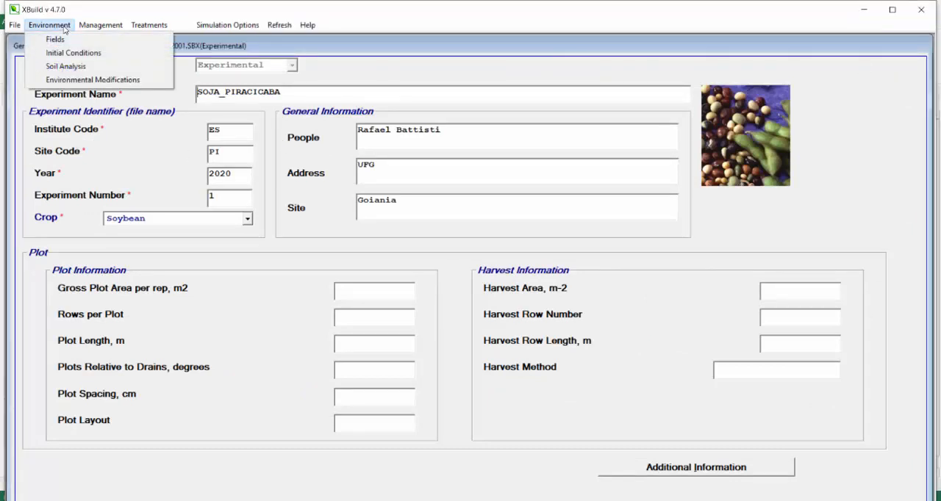
pyautogui.click(77, 67)
pyautogui.click(538, 294)
pyautogui.click(49, 25)
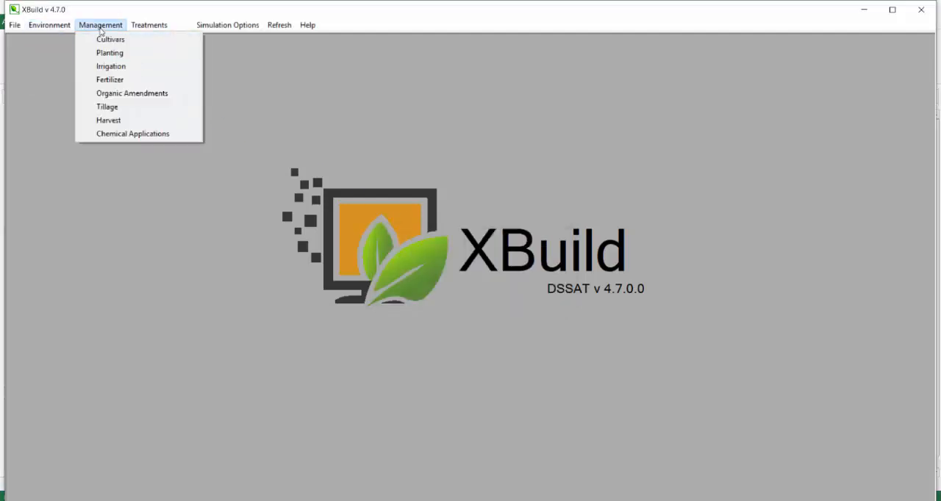
pyautogui.click(110, 40)
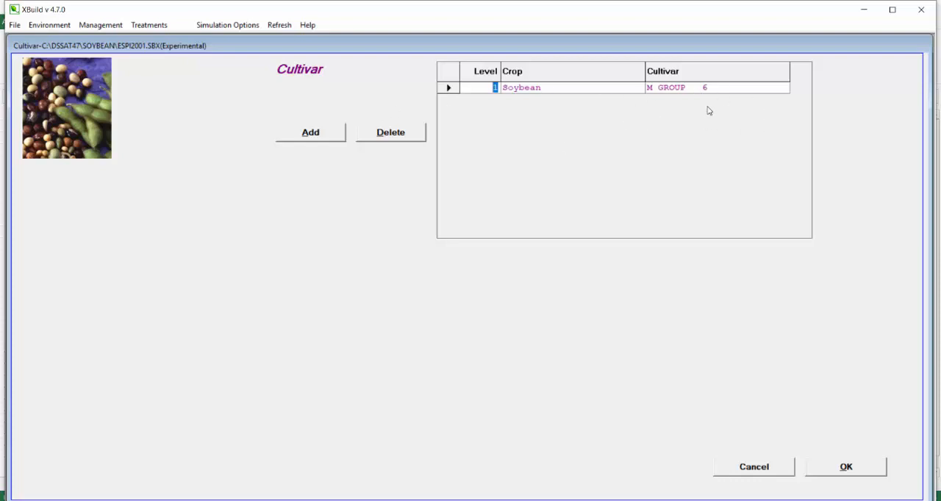
# - Open the planting section and look up the sowing dates of treatments P1, P2 and P3 in the Excel spreadsheet
pyautogui.click(106, 26)
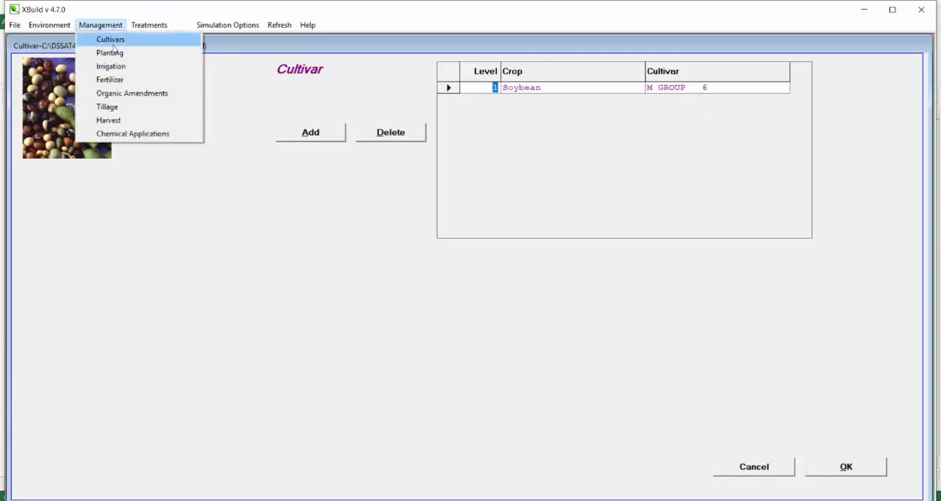
pyautogui.click(110, 52)
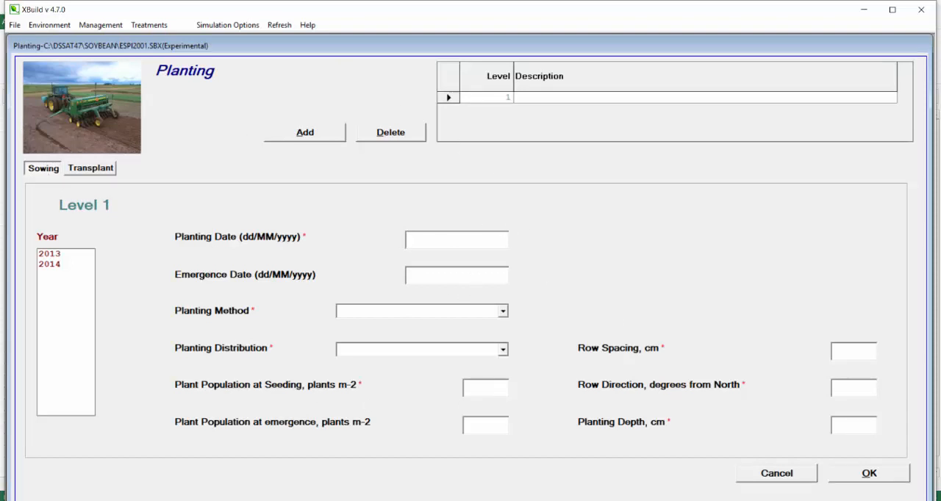
pyautogui.hotkey('alt', 'Tab')
pyautogui.hotkey('alt', 'Tab')
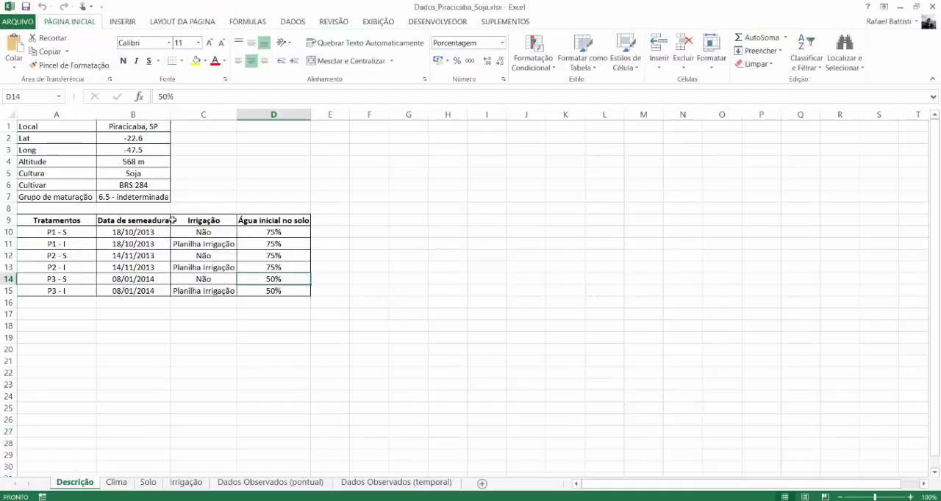
pyautogui.click(70, 231)
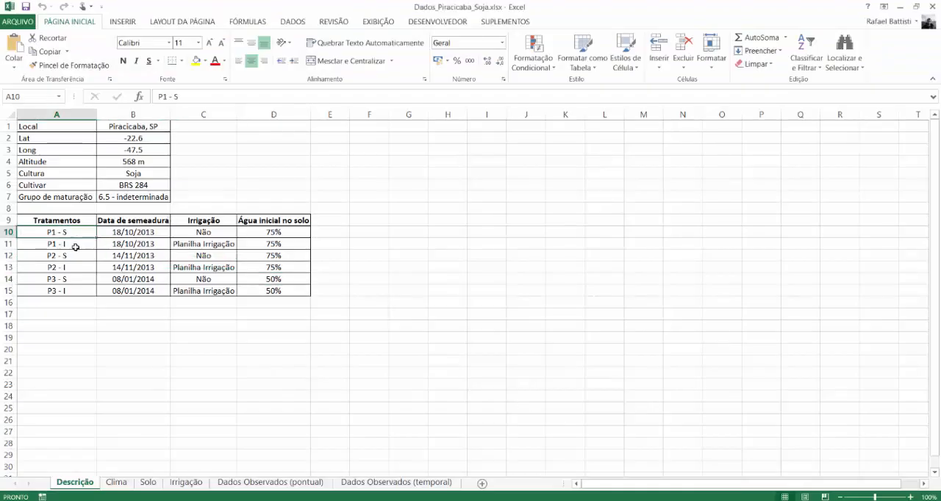
pyautogui.click(126, 230)
pyautogui.click(92, 257)
pyautogui.click(120, 259)
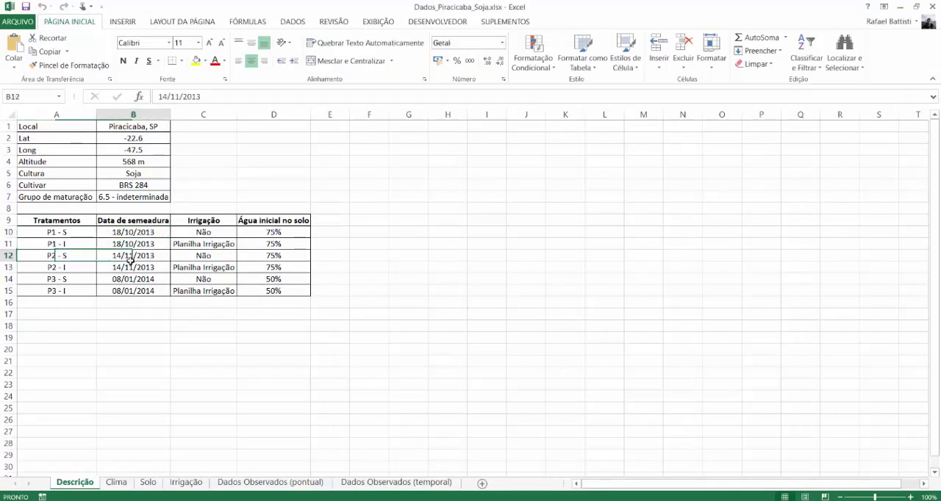
pyautogui.click(92, 287)
pyautogui.click(116, 288)
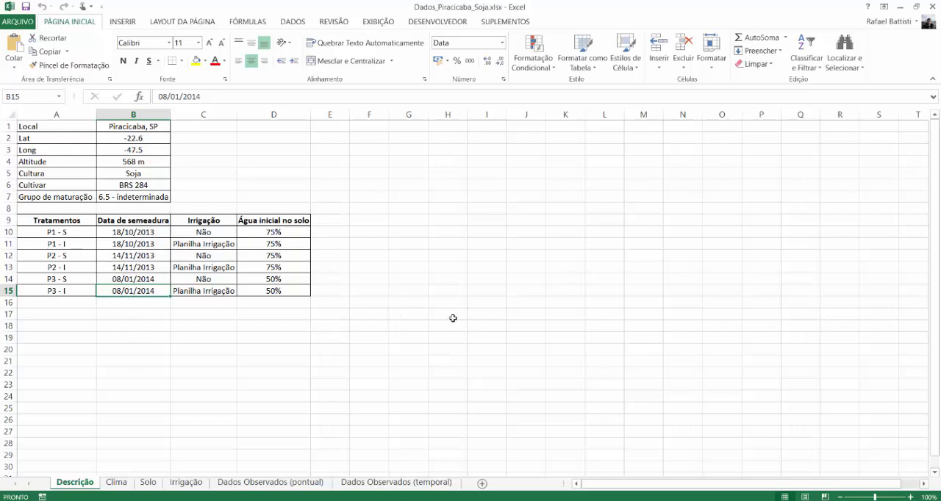
# - Back in XBuild, describe the first planting level as P1 and set its planting date to 18/10/2013
pyautogui.hotkey('alt', 'Tab')
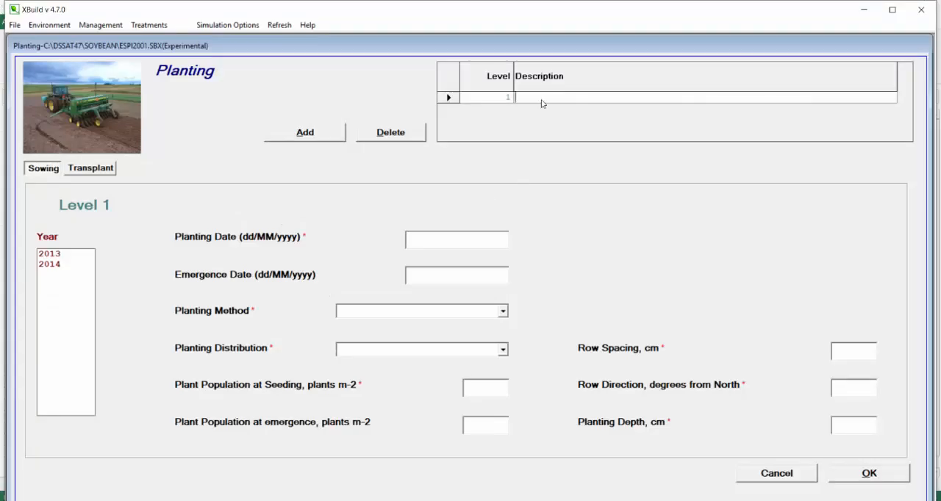
pyautogui.write('P1')
pyautogui.click(437, 242)
pyautogui.hotkey('alt', 'Tab')
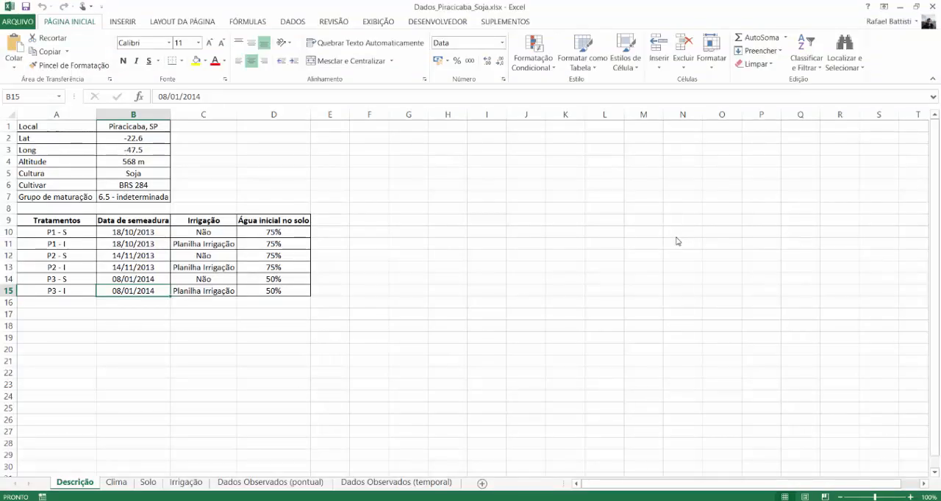
pyautogui.hotkey('alt', 'Tab')
pyautogui.write('18/')
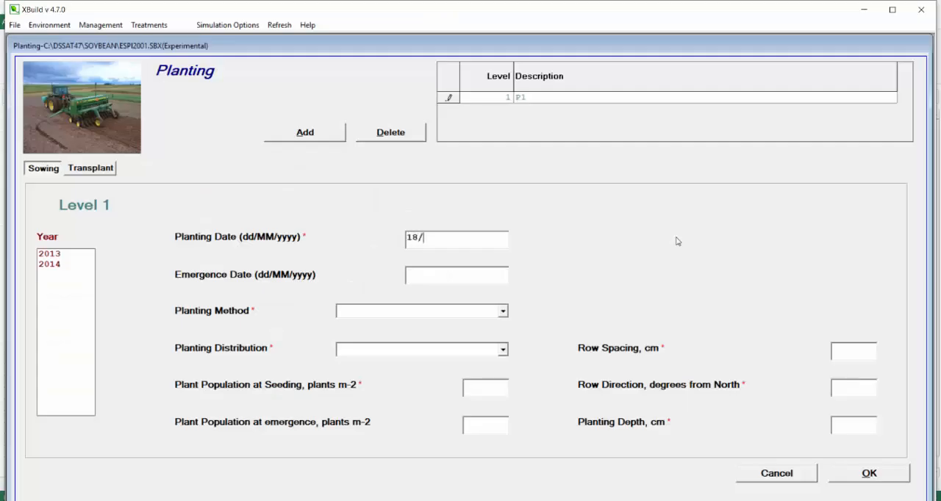
pyautogui.write('10/2013')
# - Set P1's planting method to Dry seed and its planting distribution to Rows
pyautogui.click(376, 312)
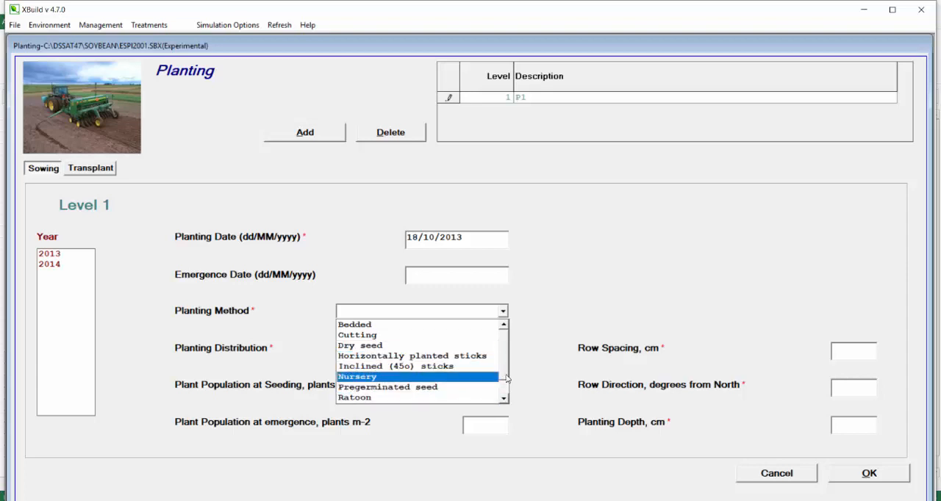
pyautogui.moveTo(504, 376); pyautogui.dragTo(504, 392)
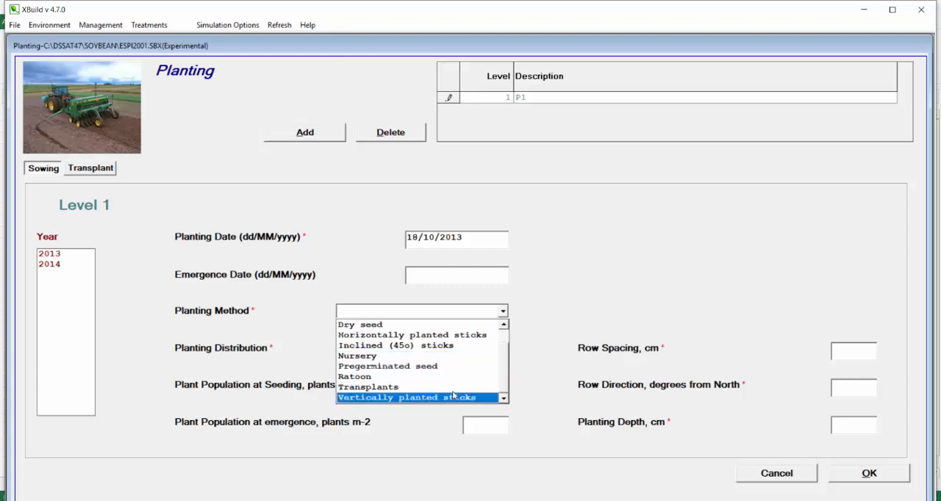
pyautogui.moveTo(505, 373); pyautogui.dragTo(507, 349)
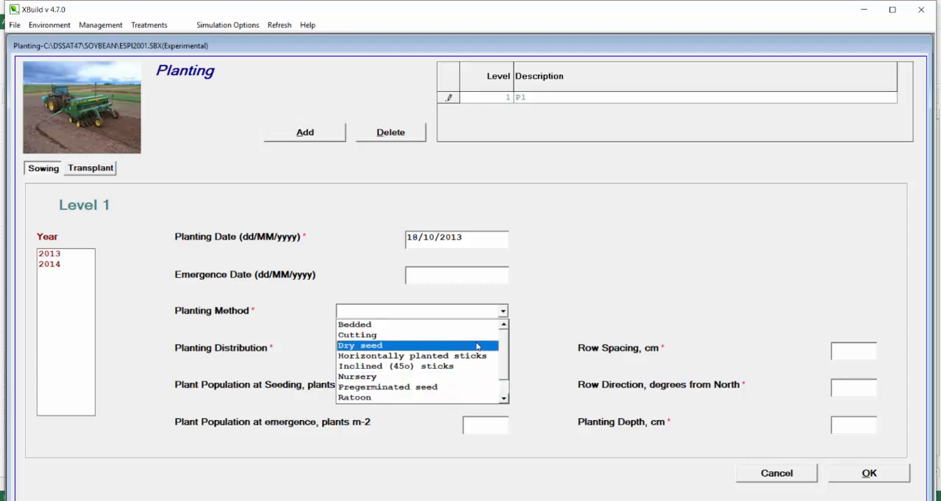
pyautogui.click(476, 347)
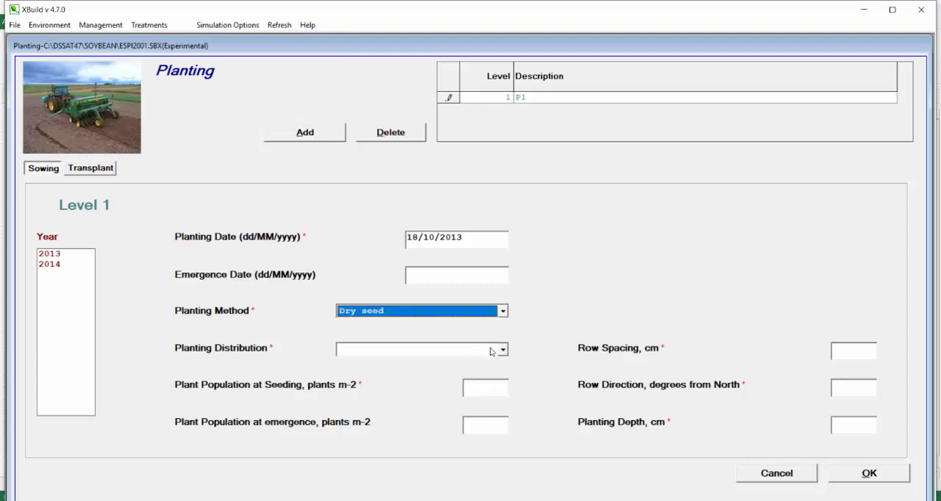
pyautogui.click(488, 349)
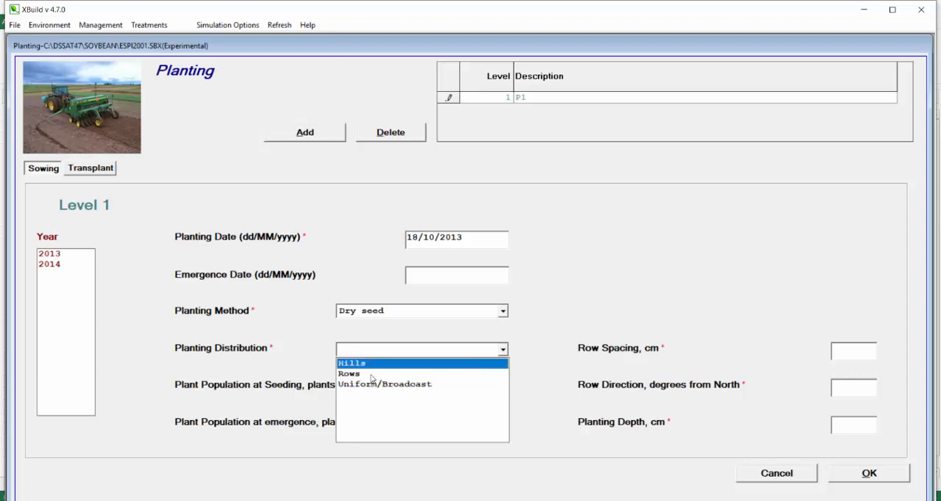
pyautogui.click(396, 377)
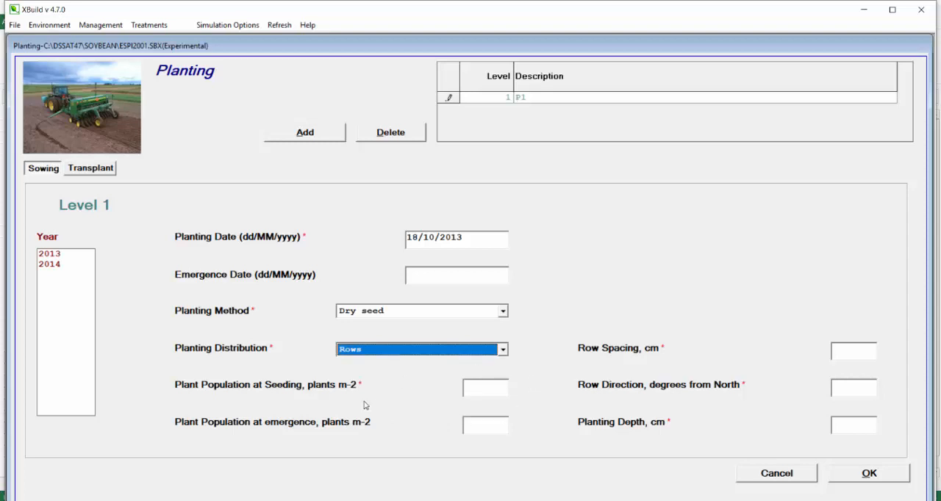
# - Enter P1's plant populations at seeding and emergence as 28 plants m-2, row spacing 45 cm, row direction 0 and planting depth 3 cm
pyautogui.click(497, 387)
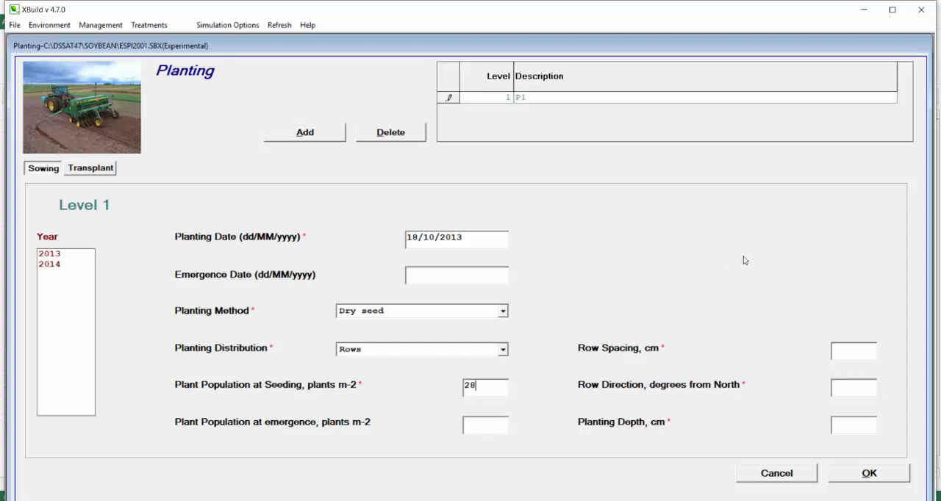
pyautogui.click(484, 429)
pyautogui.write('45')
pyautogui.click(850, 386)
pyautogui.write('0')
pyautogui.click(871, 429)
pyautogui.write('3')
# - Check the sowing dates in the spreadsheet, then add a second planting level described as P2 with planting date 14/11/2013
pyautogui.hotkey('alt', 'Tab')
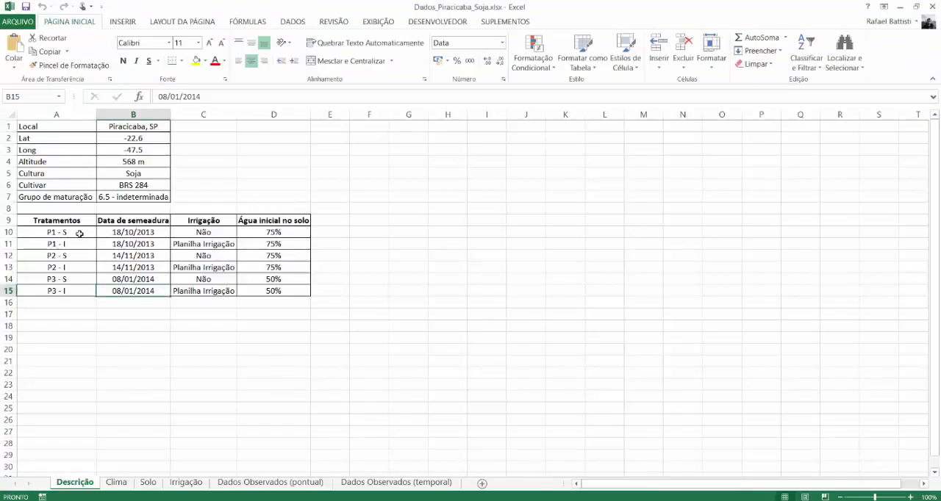
pyautogui.moveTo(77, 233); pyautogui.dragTo(141, 233)
pyautogui.moveTo(82, 256); pyautogui.dragTo(135, 257)
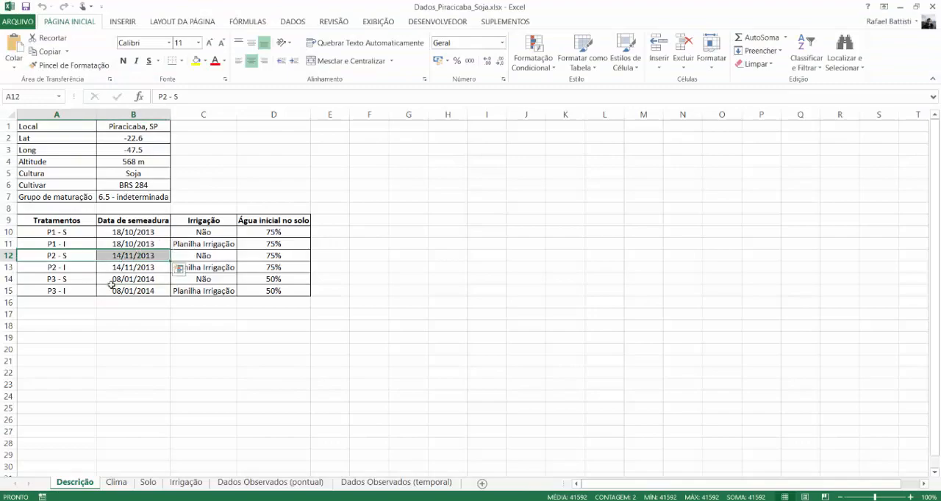
pyautogui.click(117, 289)
pyautogui.hotkey('alt', 'Tab')
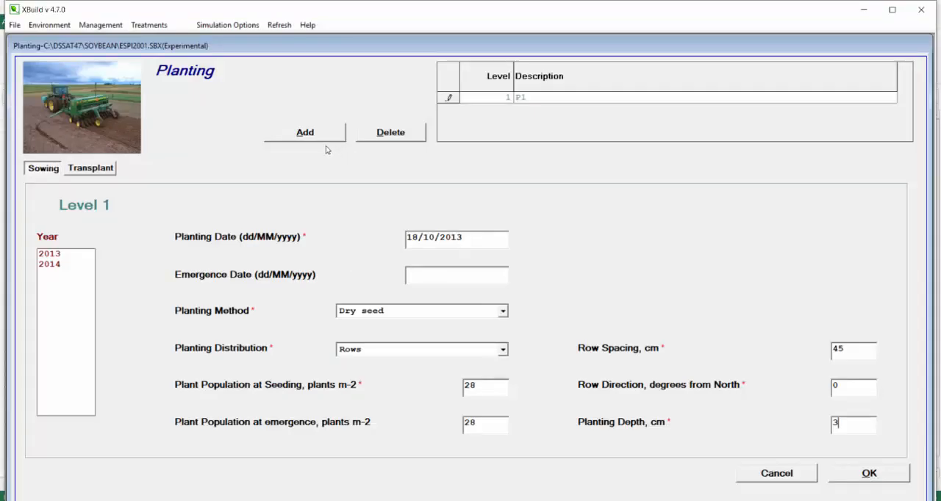
pyautogui.click(326, 136)
pyautogui.click(530, 109)
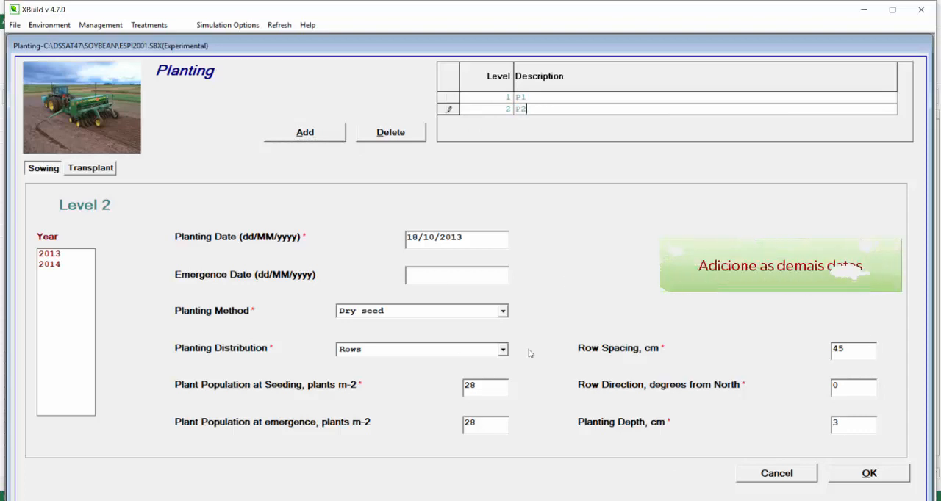
pyautogui.moveTo(418, 239); pyautogui.dragTo(405, 239)
pyautogui.write('1411')
# - Add a third planting level and re-enter level 1's planting date as 18/10/2013
pyautogui.click(317, 140)
pyautogui.click(485, 97)
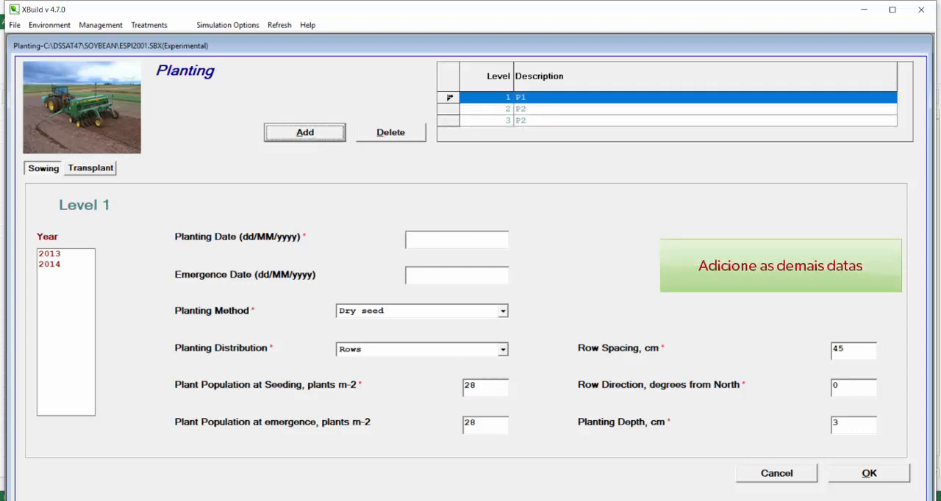
pyautogui.write('18/10/2013')
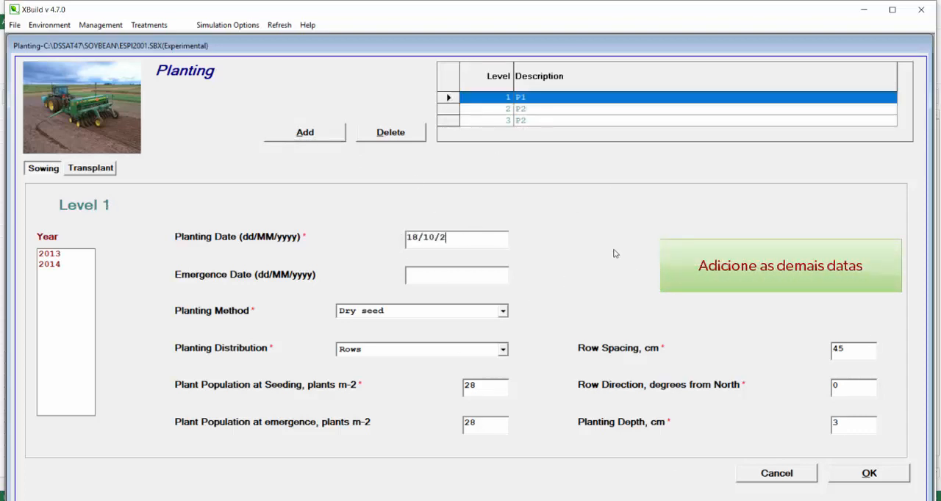
# - Set the third level's planting date to 08/01/2014, review the levels and accept the planting data
pyautogui.click(450, 113)
pyautogui.click(450, 121)
pyautogui.click(407, 237)
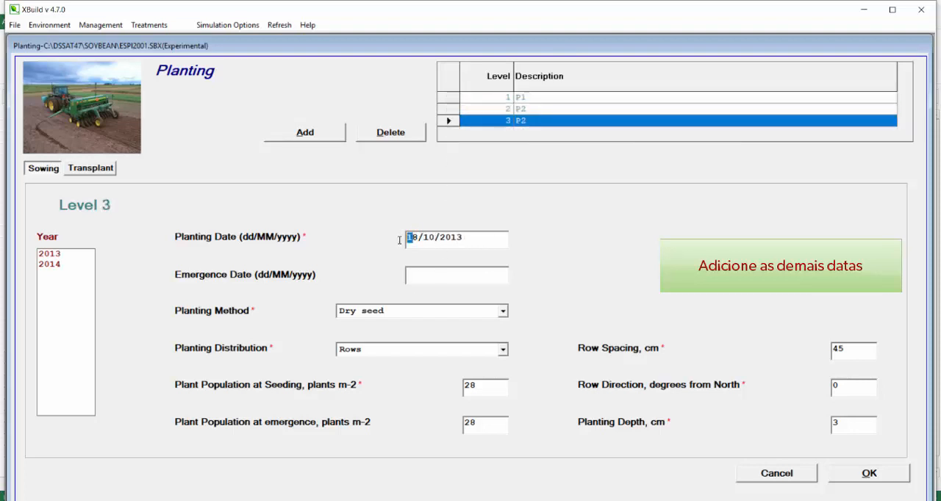
pyautogui.write('0801')
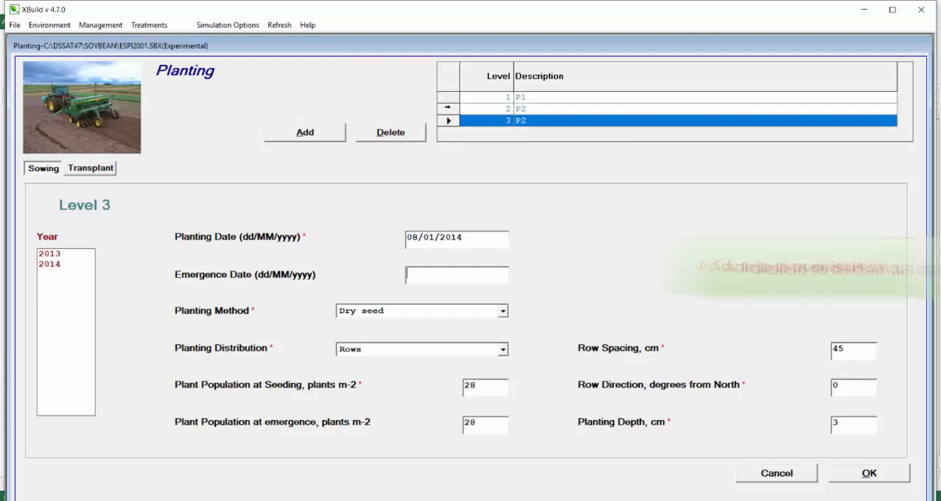
pyautogui.click(449, 109)
pyautogui.click(449, 121)
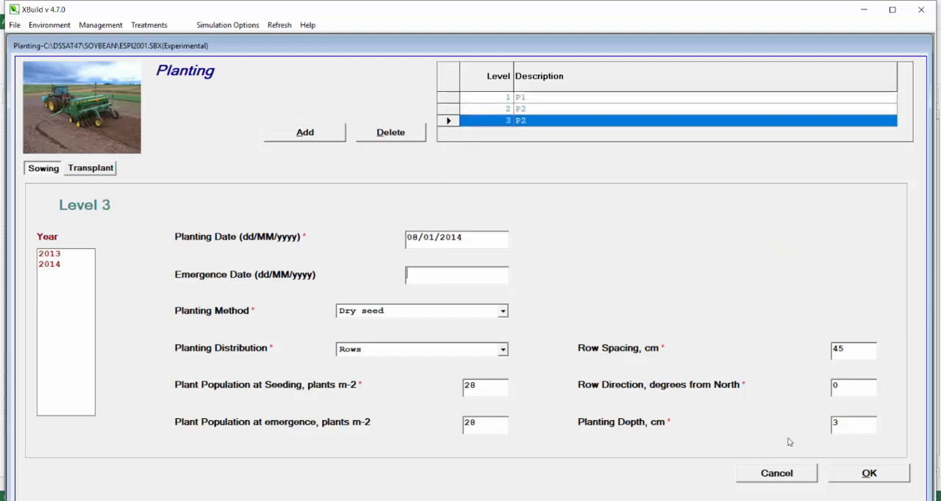
pyautogui.click(867, 476)
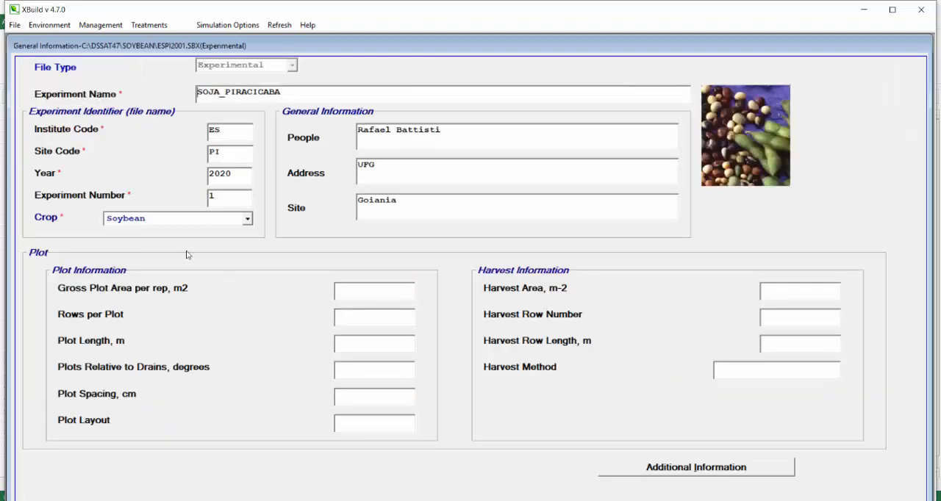
# - Open the irrigation section and look up the irrigated treatments and their irrigation dates and depths in the Excel spreadsheet
pyautogui.click(98, 25)
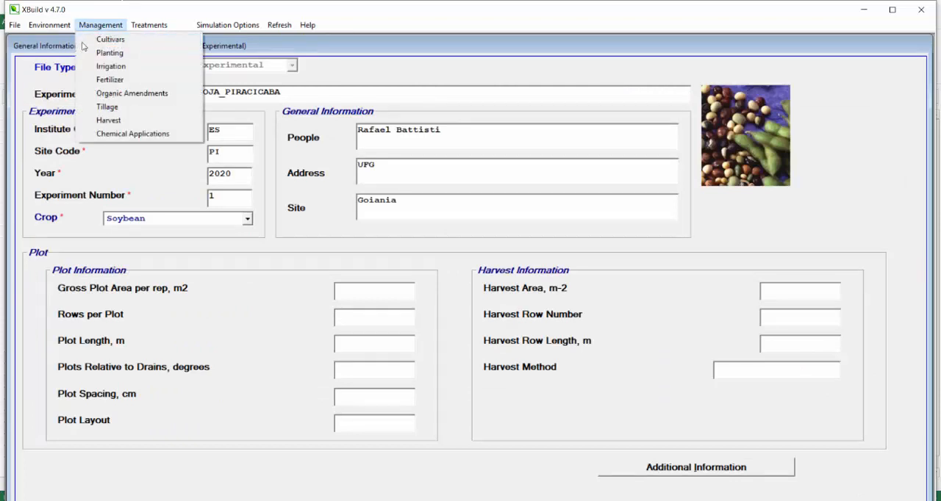
pyautogui.click(130, 69)
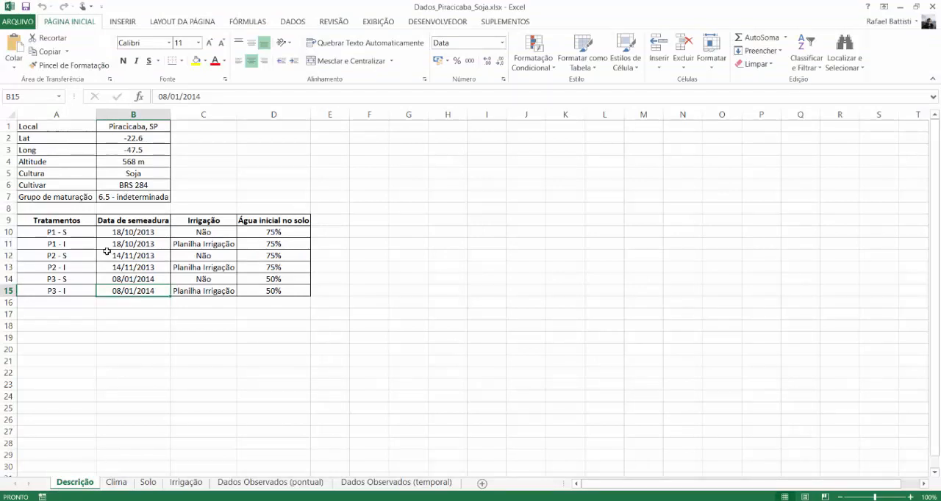
pyautogui.click(195, 244)
pyautogui.click(196, 268)
pyautogui.click(199, 290)
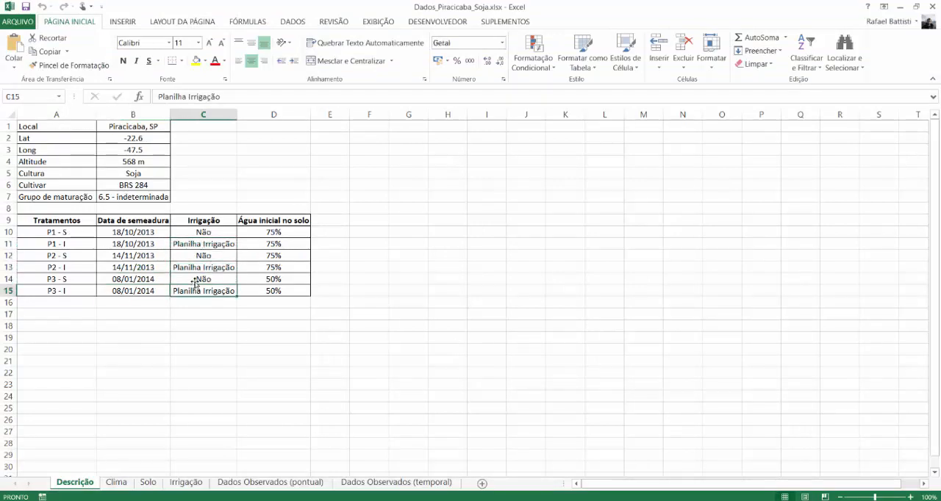
pyautogui.click(197, 245)
pyautogui.click(198, 279)
pyautogui.click(200, 291)
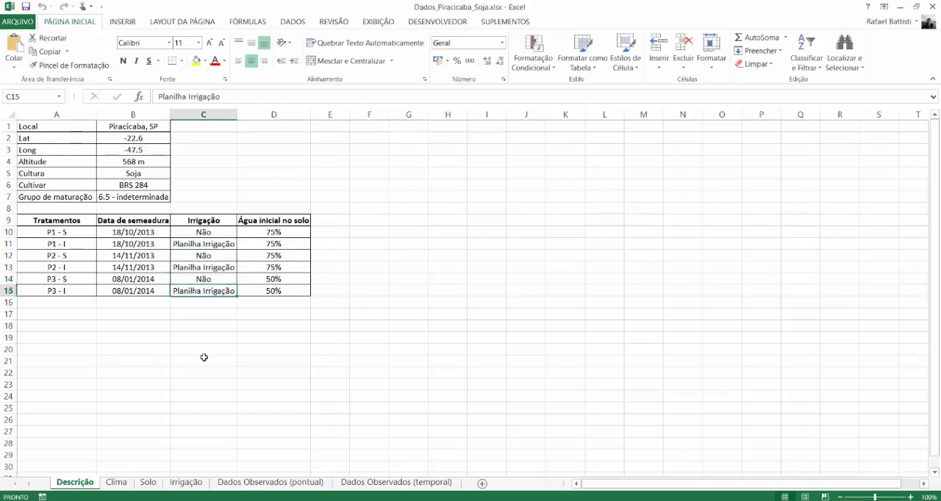
pyautogui.click(178, 485)
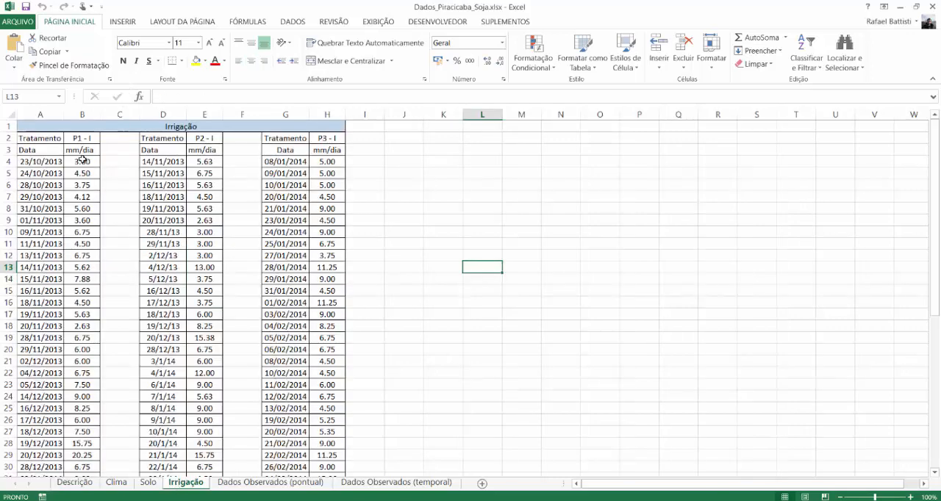
# - Examine the irrigation dates and daily depths listed for treatment P1 - I in the Irrigação sheet
pyautogui.scroll(-8, 117, 203)
pyautogui.scroll(-4, 117, 203)
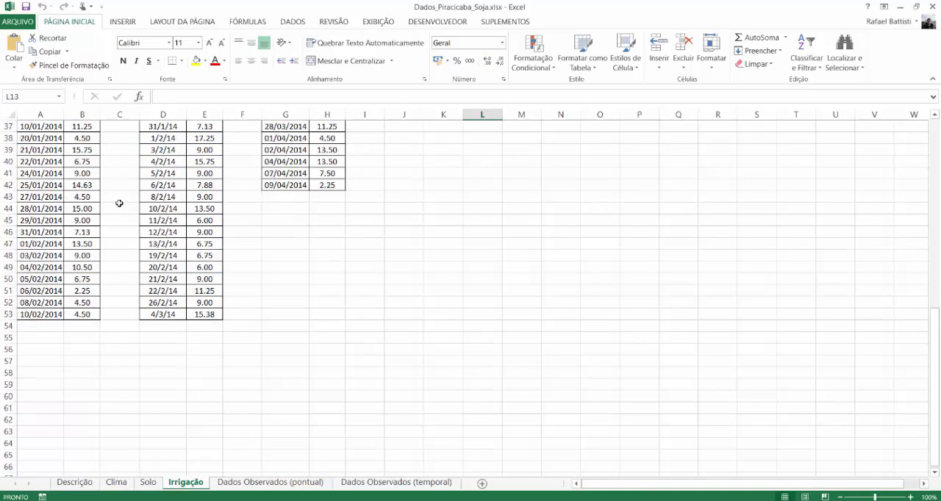
pyautogui.scroll(12, 118, 203)
pyautogui.click(53, 172)
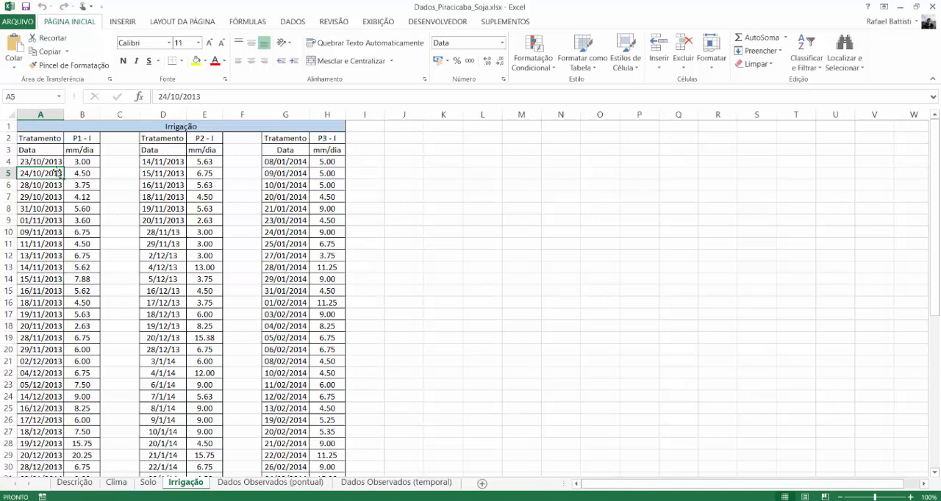
pyautogui.click(86, 171)
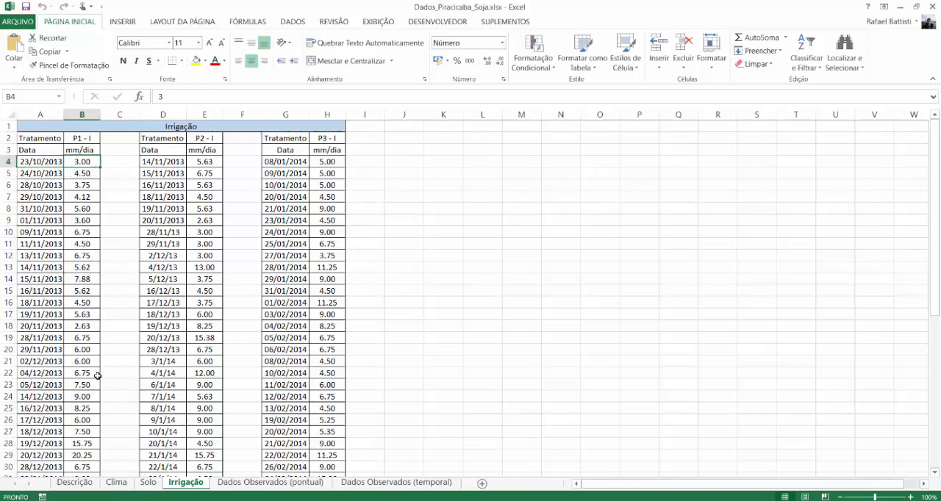
pyautogui.scroll(-1, 108, 280)
pyautogui.scroll(-1, 108, 280)
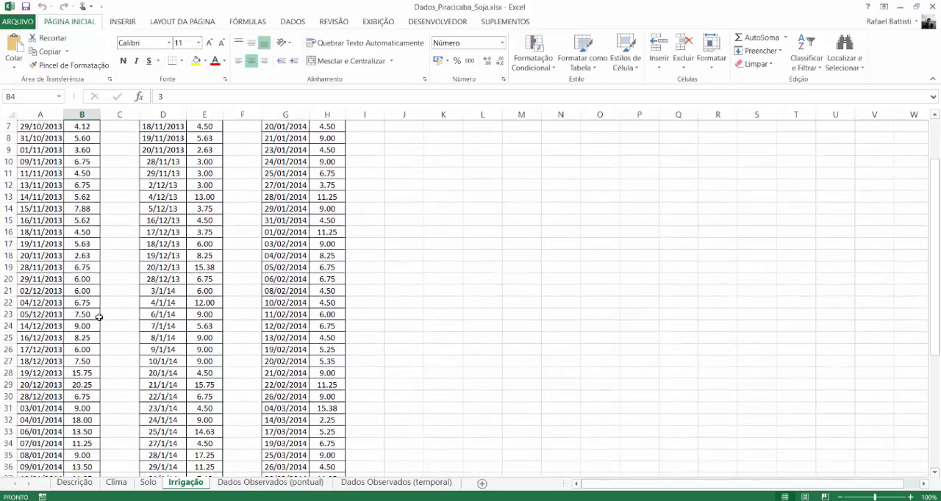
pyautogui.scroll(-1, 100, 316)
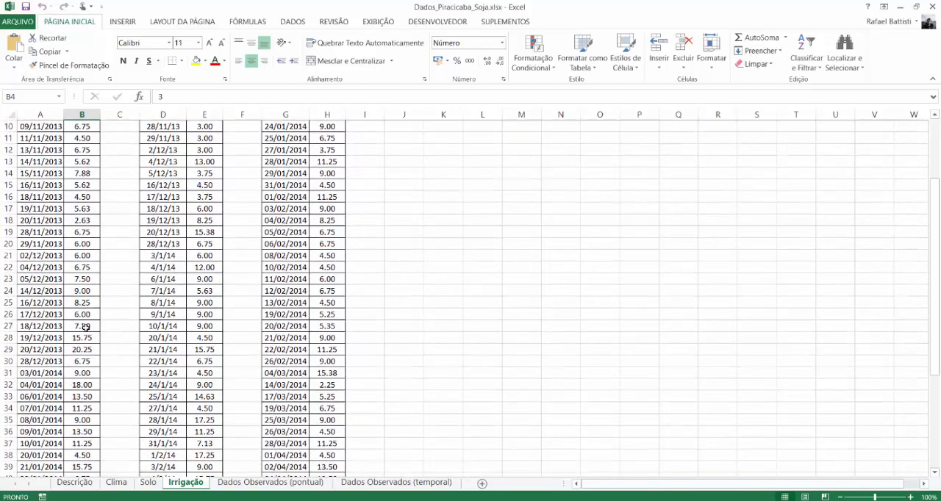
pyautogui.scroll(-4, 86, 327)
pyautogui.scroll(7, 86, 358)
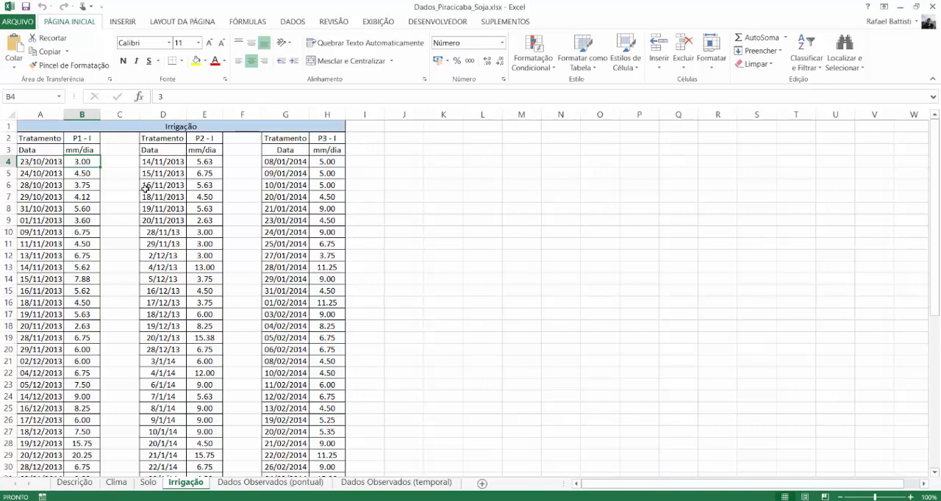
pyautogui.moveTo(47, 157); pyautogui.dragTo(79, 210)
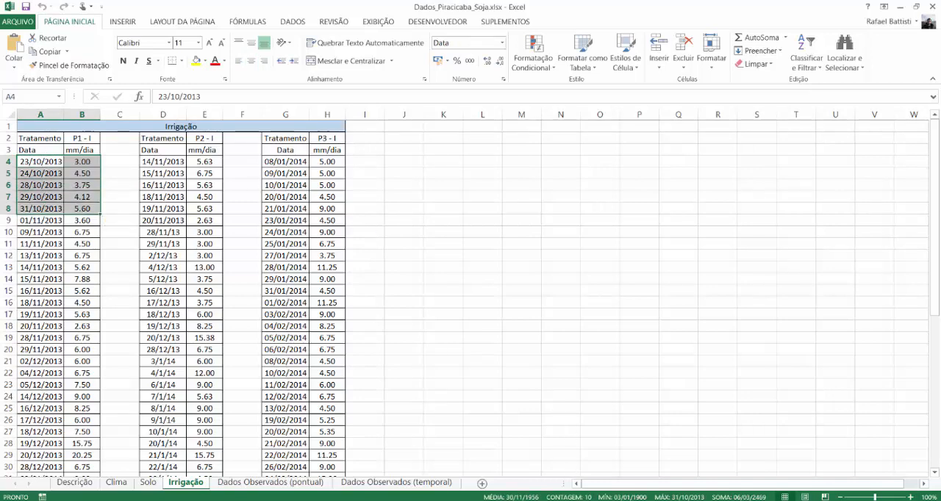
pyautogui.moveTo(651, 500)
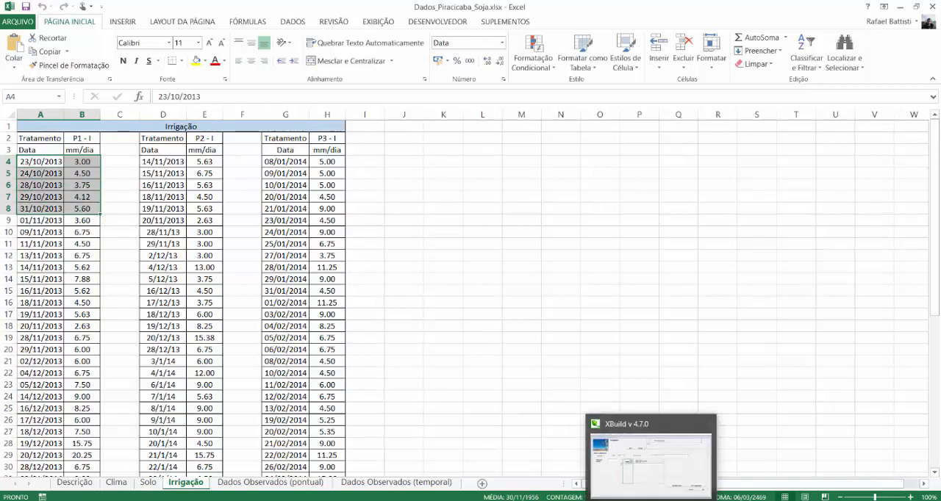
pyautogui.click(82, 138)
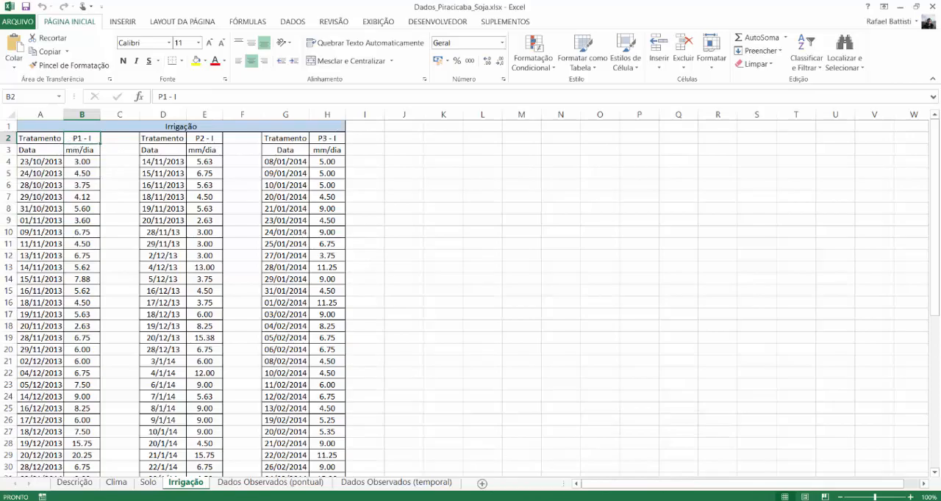
# - Switch to XBuild, describe irrigation level 1 as P1 and keep its management on reported dates
pyautogui.click(646, 500)
pyautogui.click(565, 98)
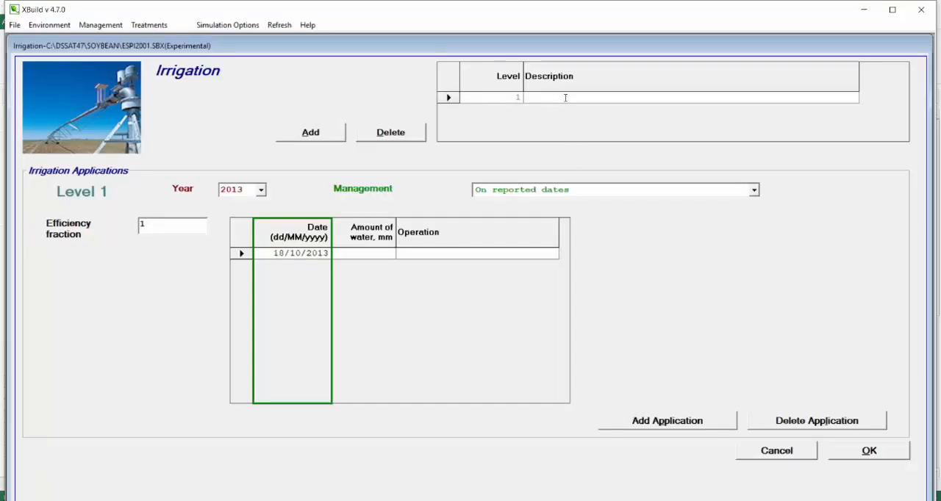
pyautogui.write('P1')
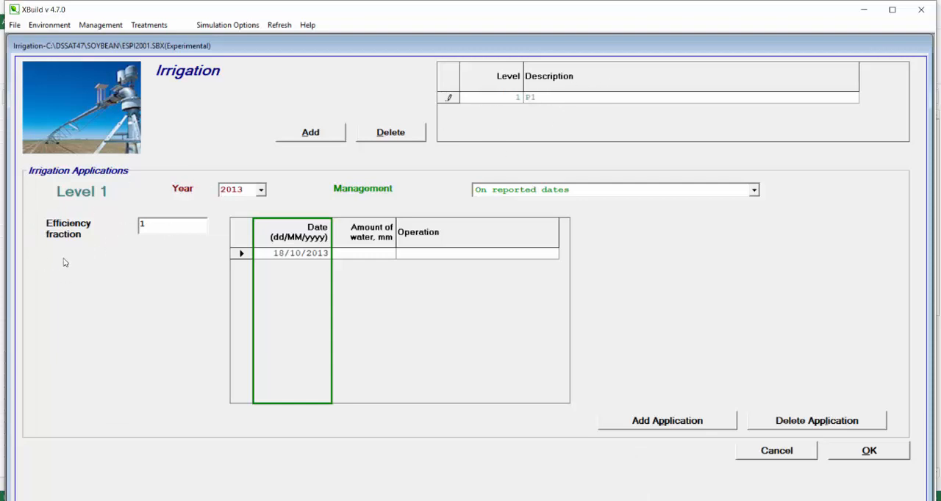
pyautogui.click(157, 230)
pyautogui.click(599, 190)
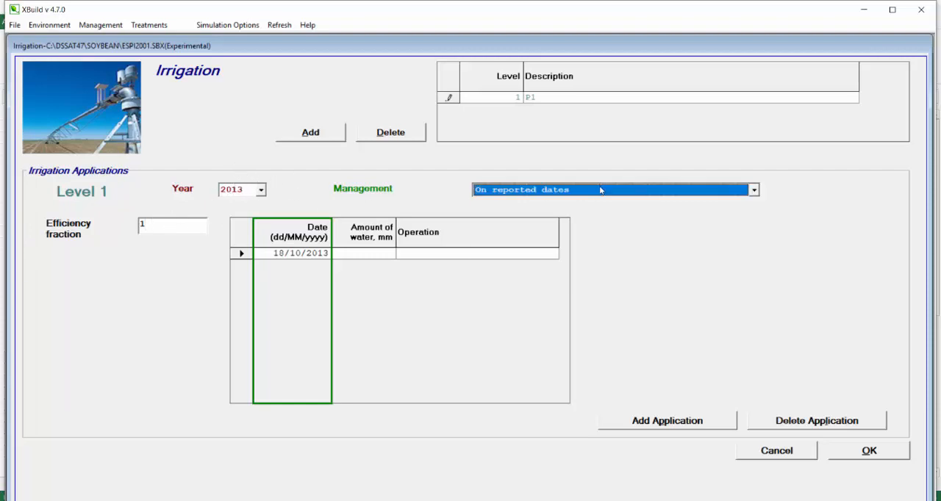
pyautogui.click(599, 190)
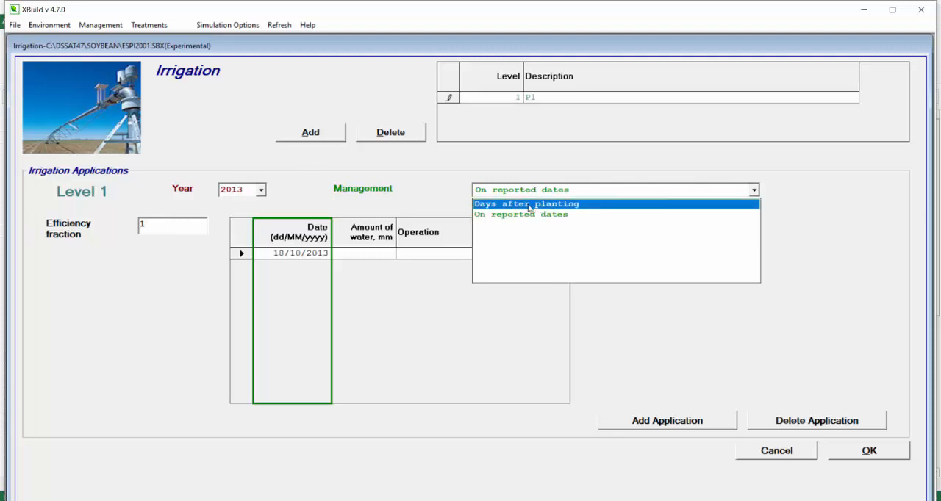
pyautogui.click(557, 214)
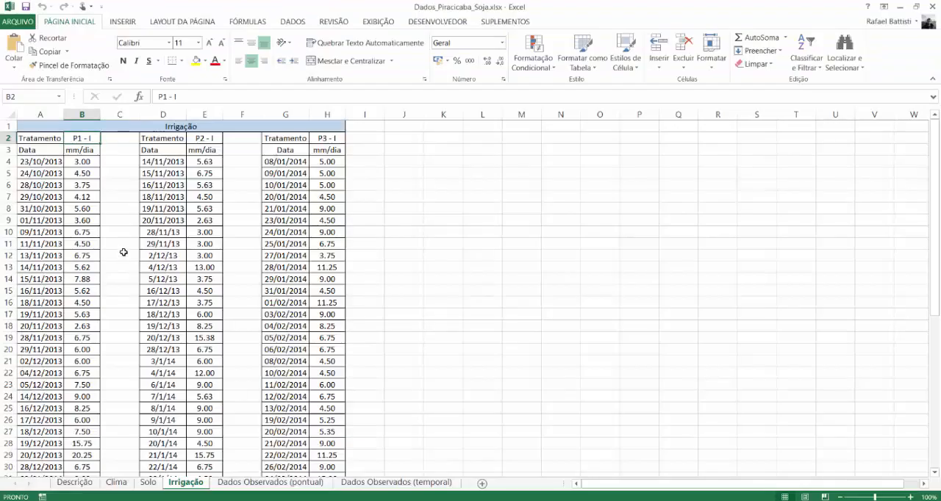
# - Using the P1 spreadsheet data, set the first irrigation application to 23/10/2013 with 3 mm of water by drip or trickle
pyautogui.moveTo(44, 161); pyautogui.dragTo(85, 422)
pyautogui.scroll(6, 85, 421)
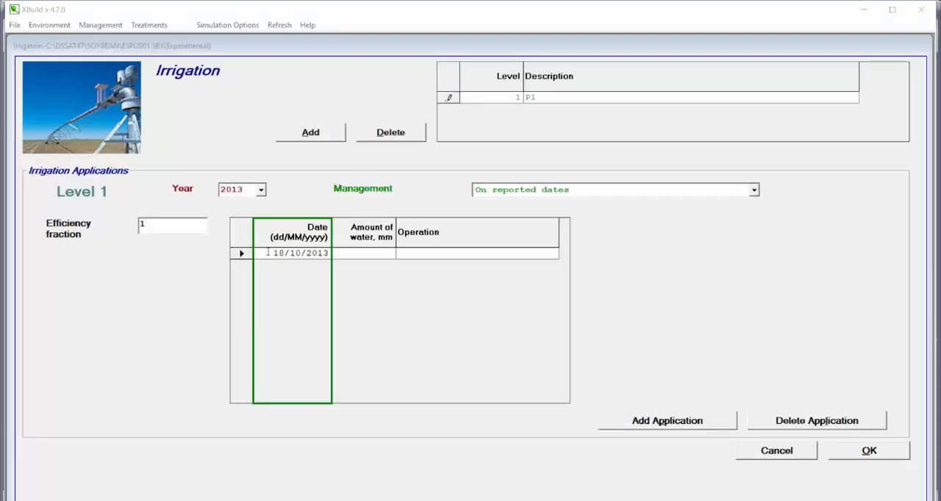
pyautogui.click(267, 253)
pyautogui.moveTo(267, 253); pyautogui.dragTo(284, 253)
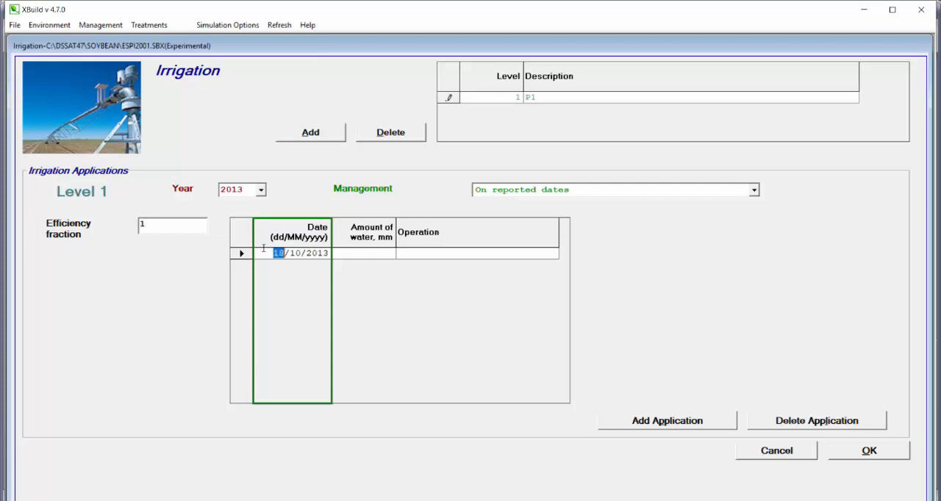
pyautogui.write('23')
pyautogui.click(352, 254)
pyautogui.write('3')
pyautogui.click(422, 254)
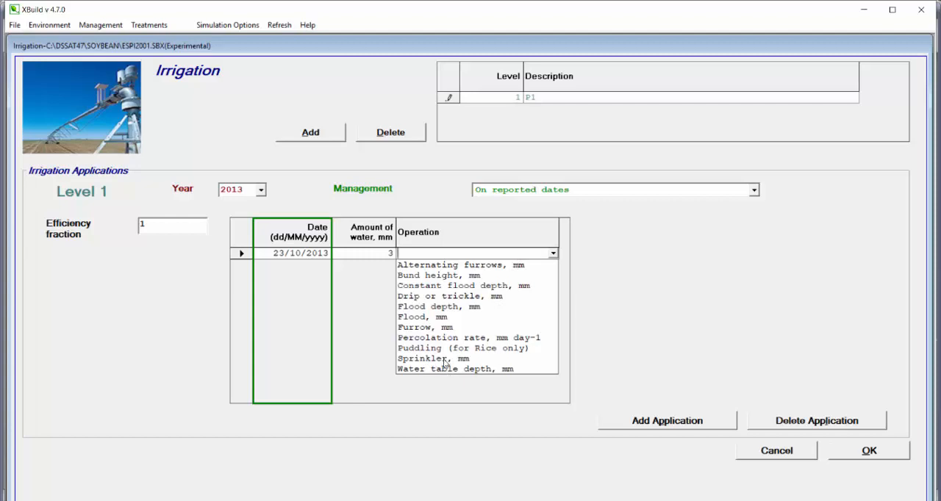
pyautogui.click(465, 297)
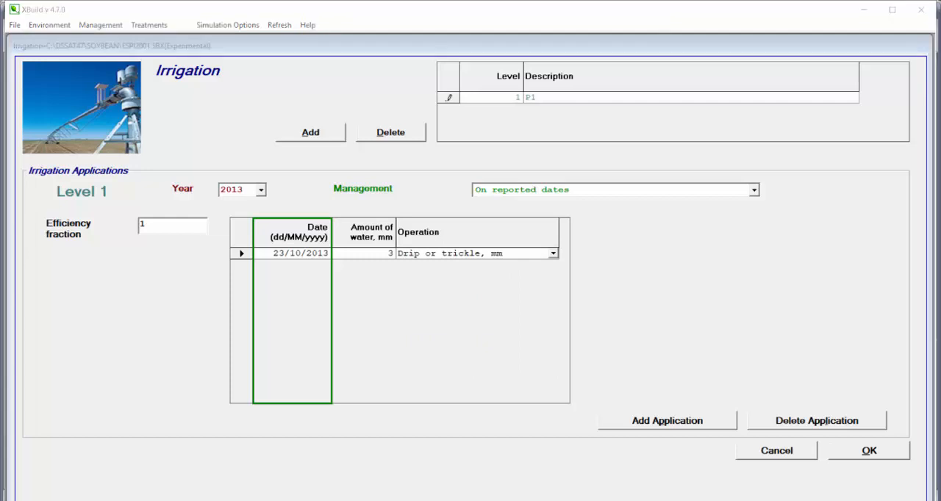
# - Add a second irrigation application dated 24/10/2013 with 4.5 mm of water
pyautogui.click(668, 421)
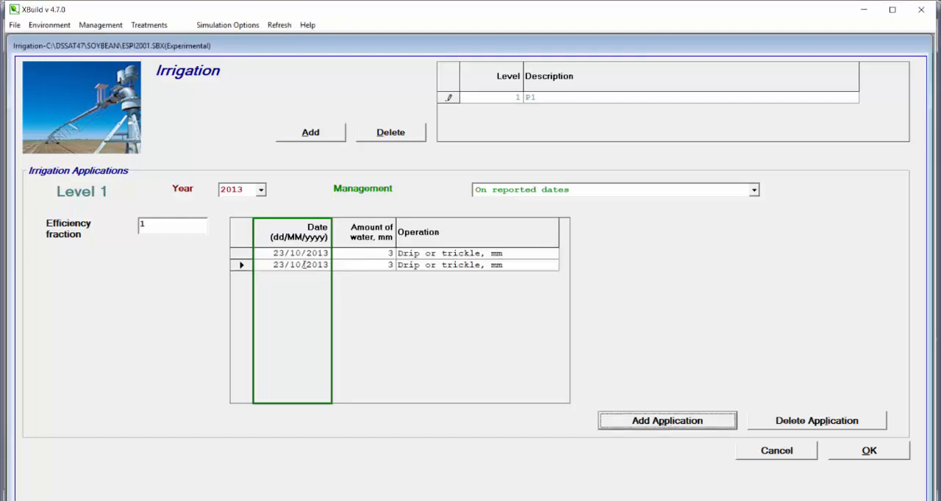
pyautogui.click(302, 265)
pyautogui.doubleClick(276, 265)
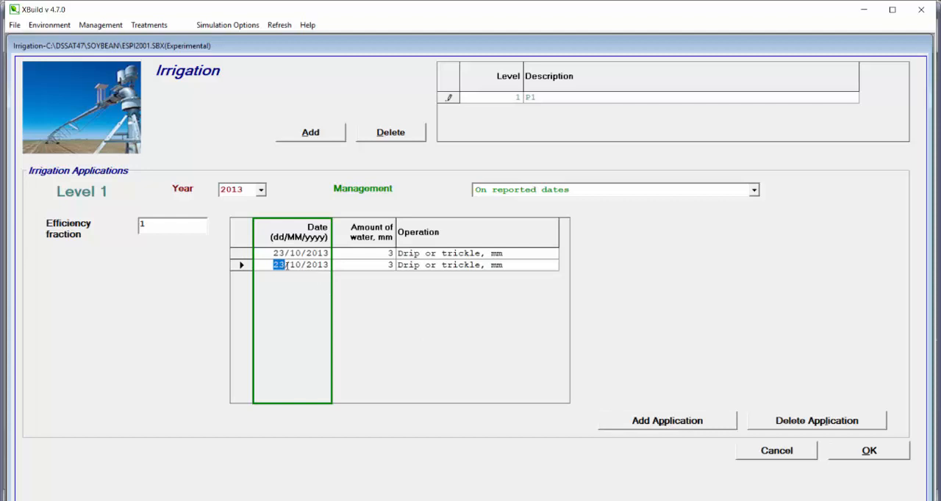
pyautogui.write('24')
pyautogui.doubleClick(391, 268)
pyautogui.write('4.5')
# - Add applications of 3.75 mm on 28/10/2013 and 4.12 mm on 29/10/2013, and accept the irrigation data
pyautogui.click(682, 426)
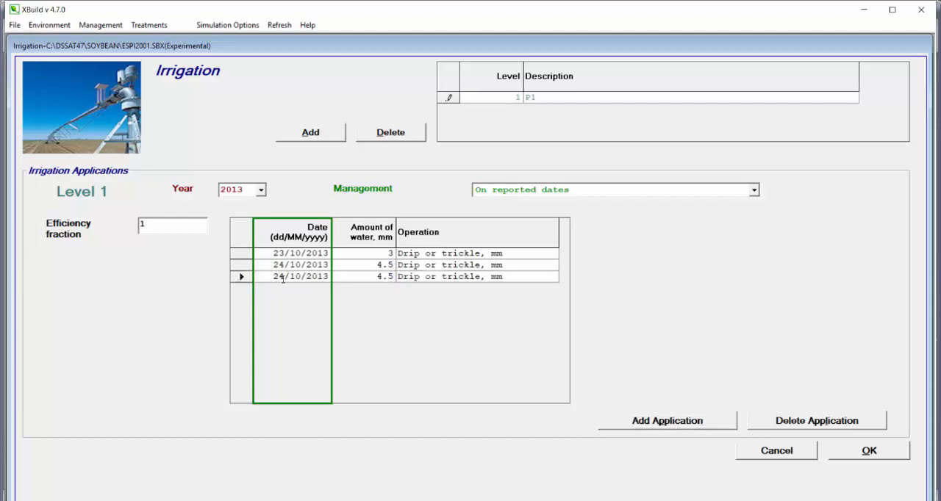
pyautogui.click(283, 279)
pyautogui.press('BackSpace')
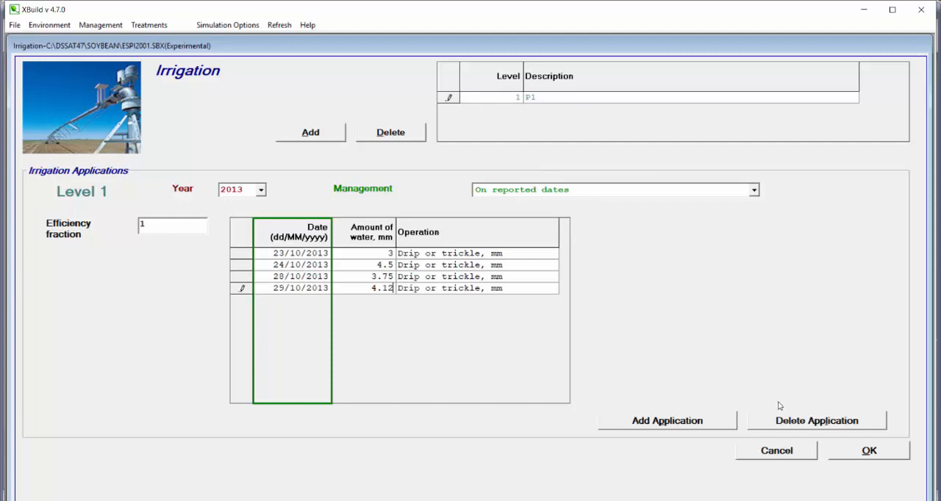
pyautogui.click(868, 452)
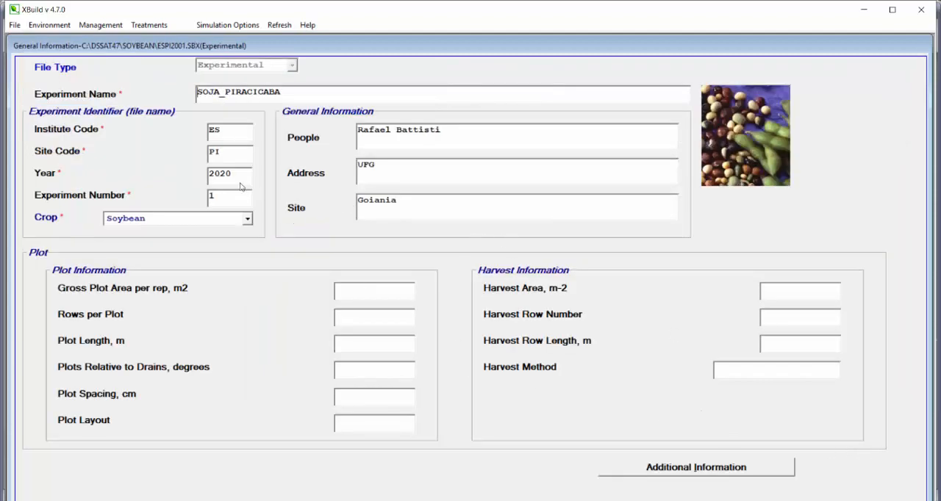
# - Save the experiment file and close XBuild
pyautogui.click(15, 25)
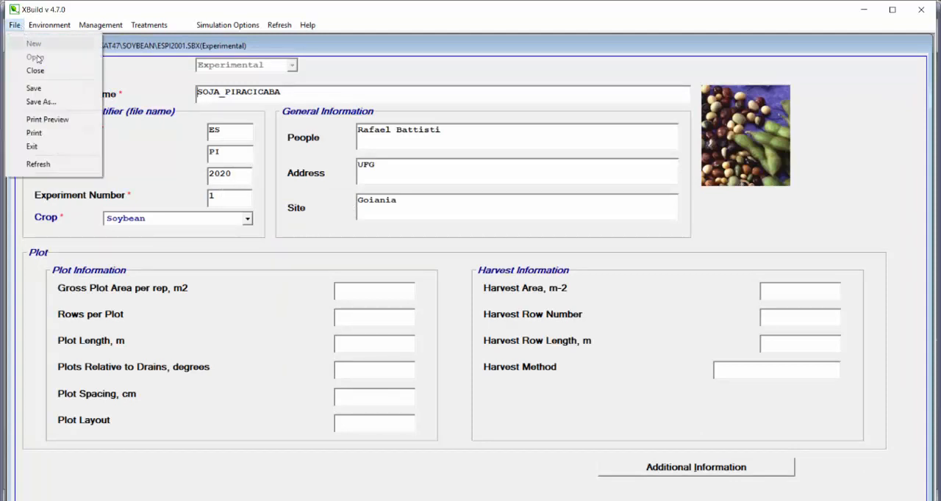
pyautogui.click(39, 89)
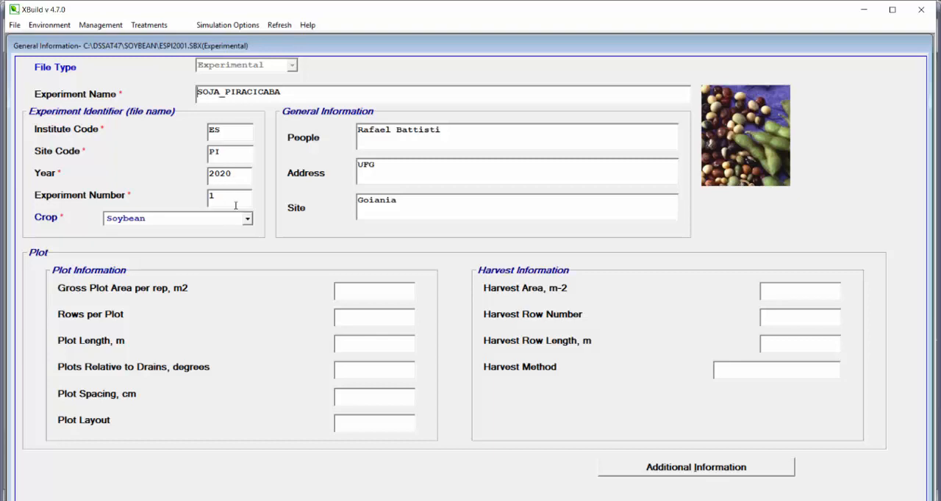
pyautogui.click(920, 10)
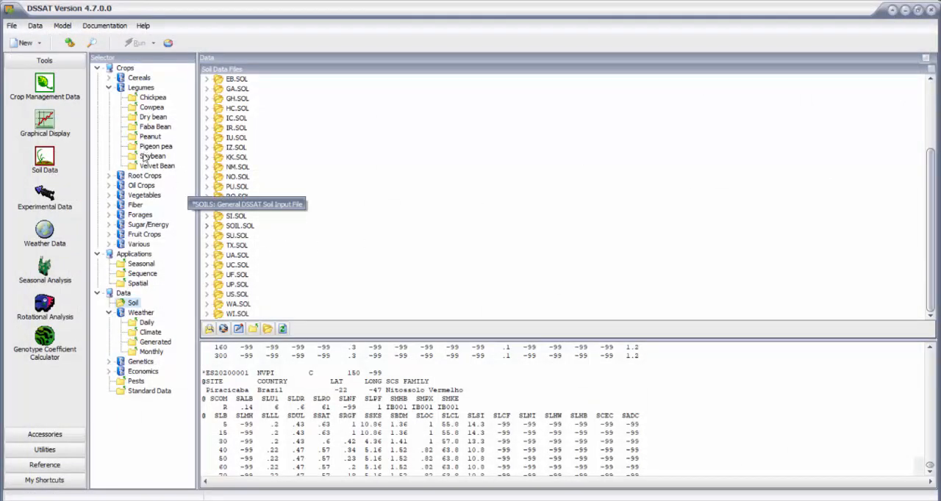
# - In DSSAT, select the soybean experiment ESPI2001.SBX and open it in the text editor in a maximized window
pyautogui.click(139, 88)
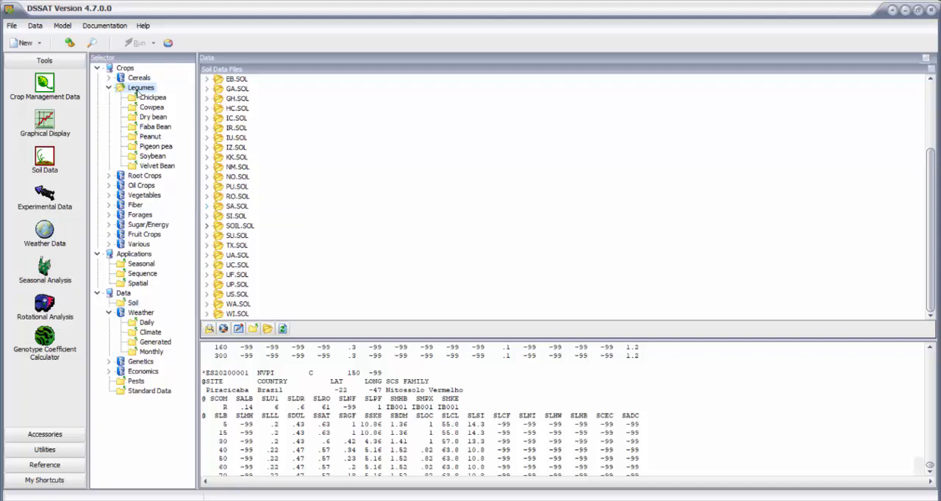
pyautogui.click(146, 158)
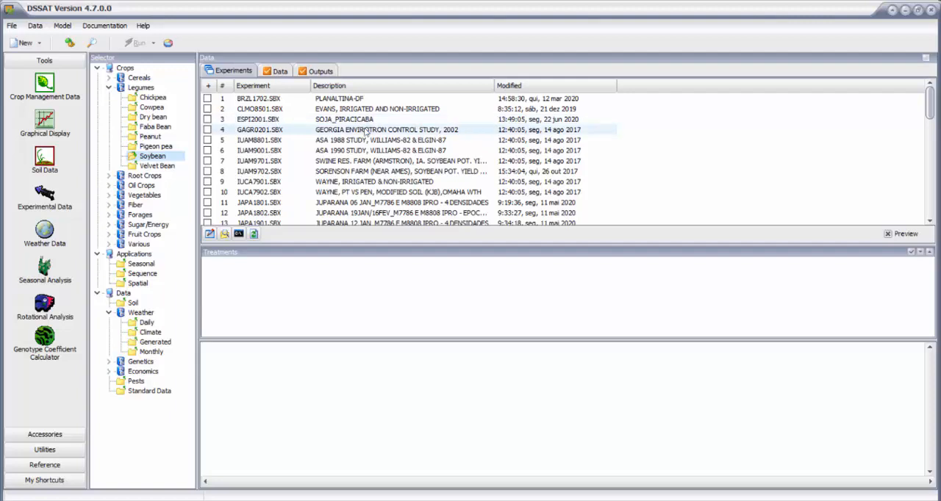
pyautogui.click(210, 120)
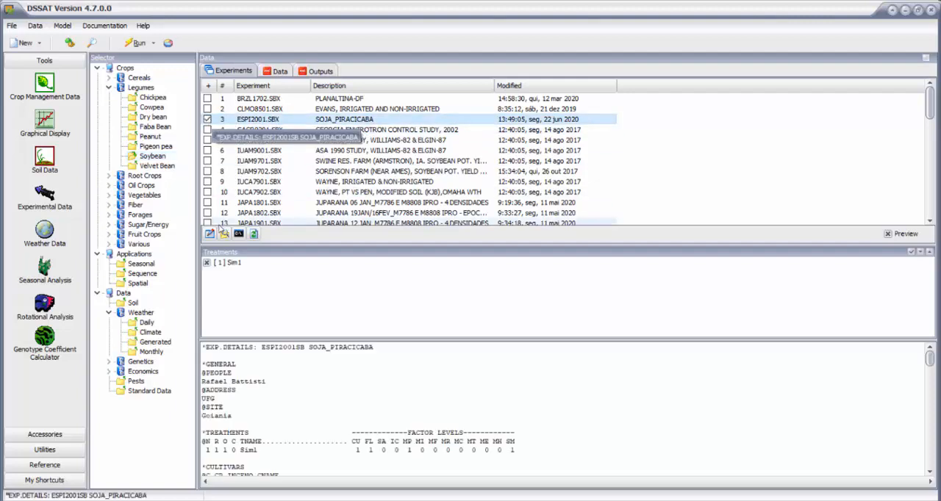
pyautogui.click(226, 235)
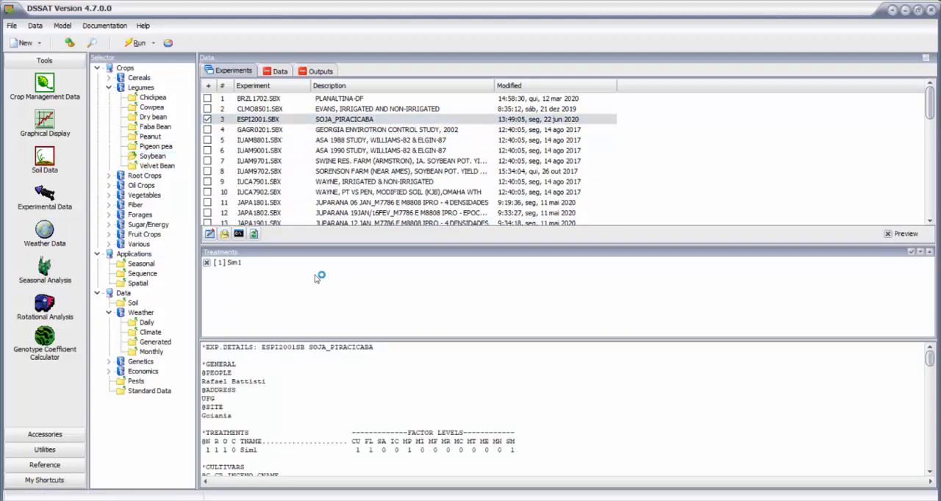
pyautogui.click(853, 45)
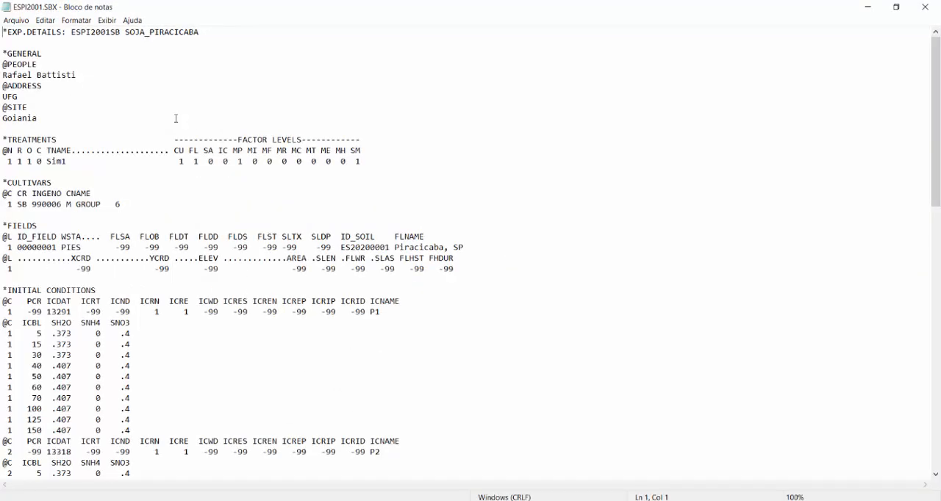
# - Review the initial conditions, planting details and irrigation sections of the experiment file
pyautogui.scroll(-6, 100, 77)
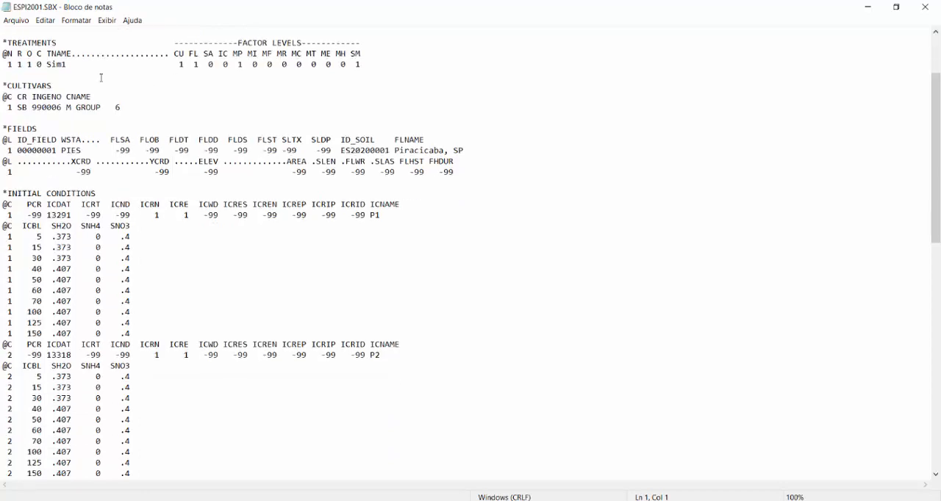
pyautogui.scroll(2, 102, 77)
pyautogui.scroll(-8, 100, 82)
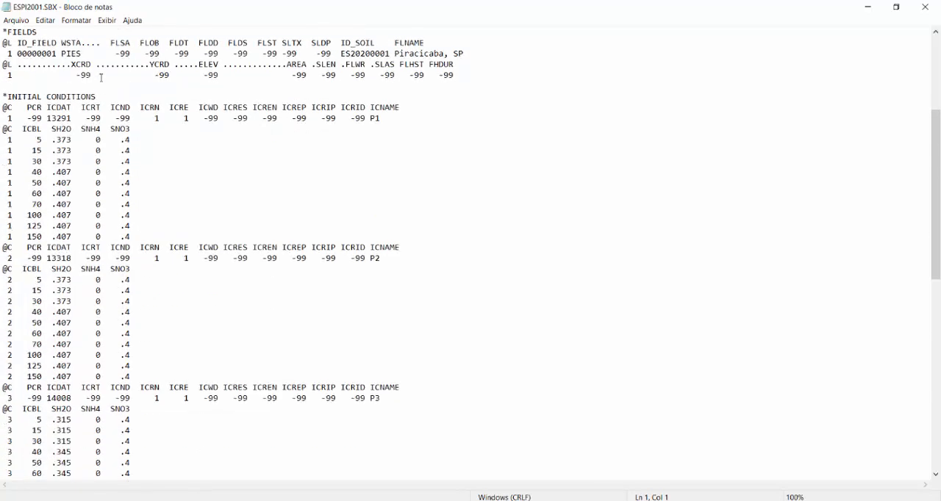
pyautogui.scroll(6, 99, 88)
pyautogui.moveTo(5, 95); pyautogui.dragTo(102, 96)
pyautogui.scroll(-10, 103, 113)
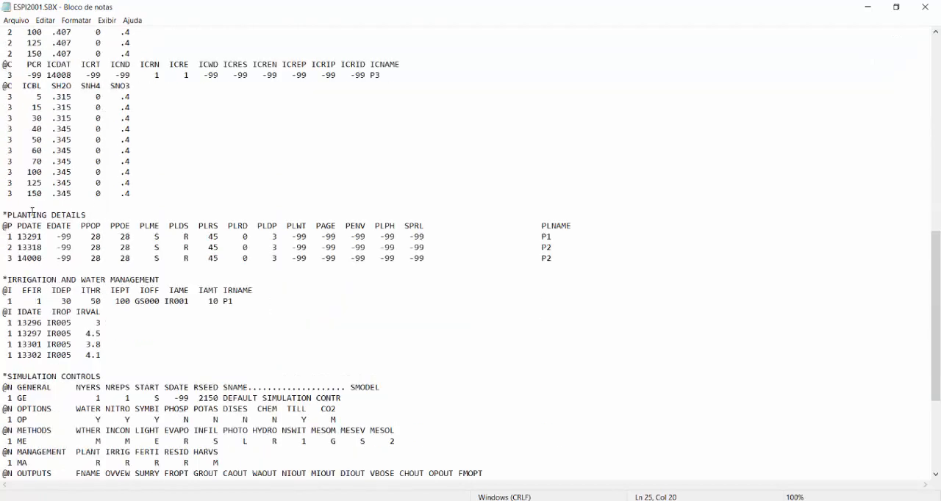
pyautogui.moveTo(22, 215); pyautogui.dragTo(87, 216)
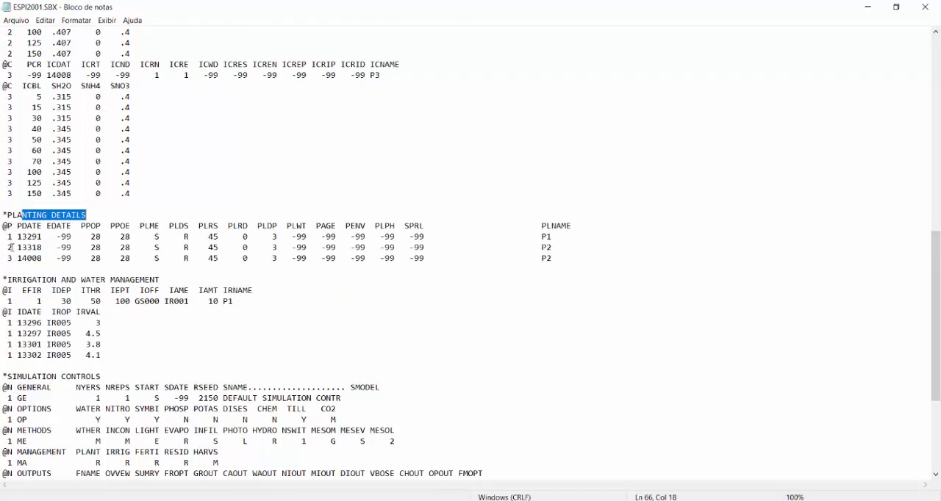
pyautogui.scroll(-3, 23, 259)
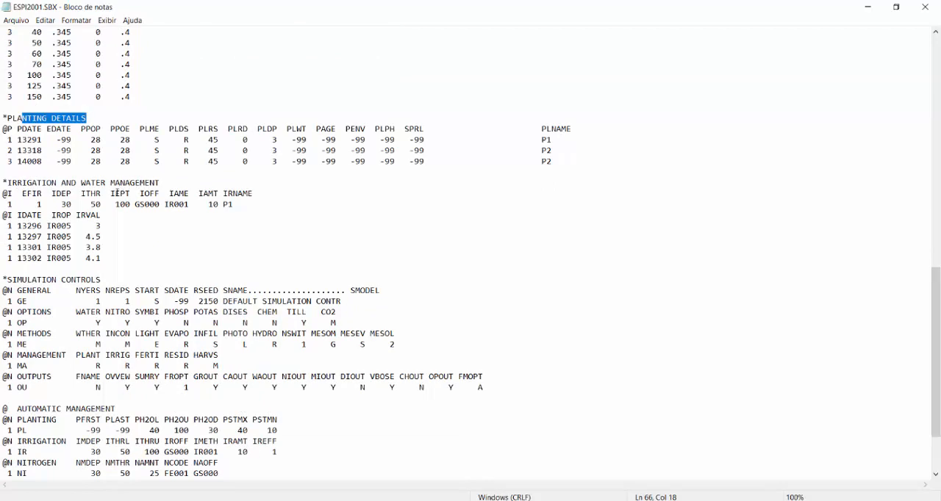
pyautogui.moveTo(10, 204); pyautogui.dragTo(236, 211)
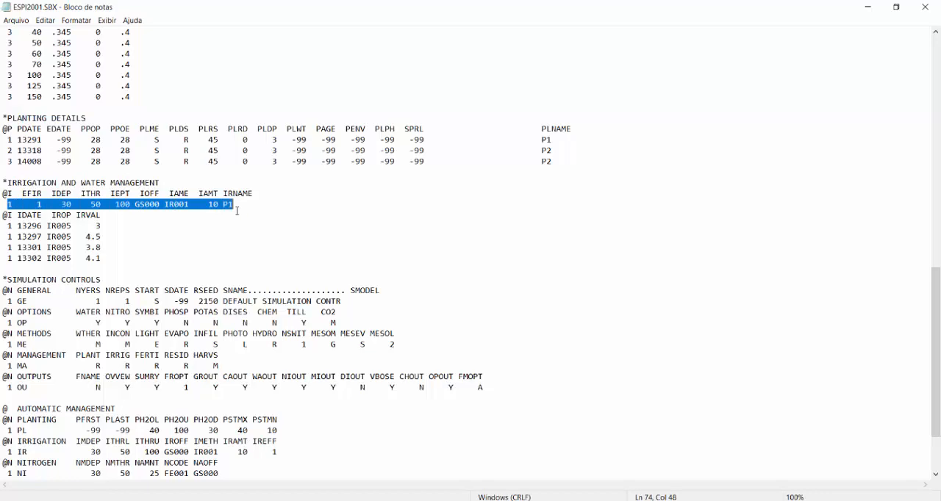
pyautogui.scroll(-1, 227, 214)
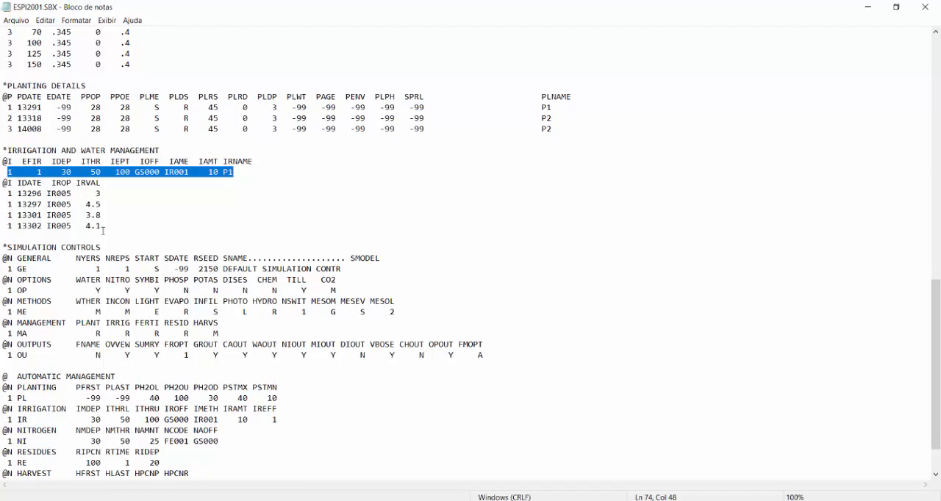
# - Duplicate the last irrigation application line, dated 13302, directly below itself
pyautogui.doubleClick(10, 226)
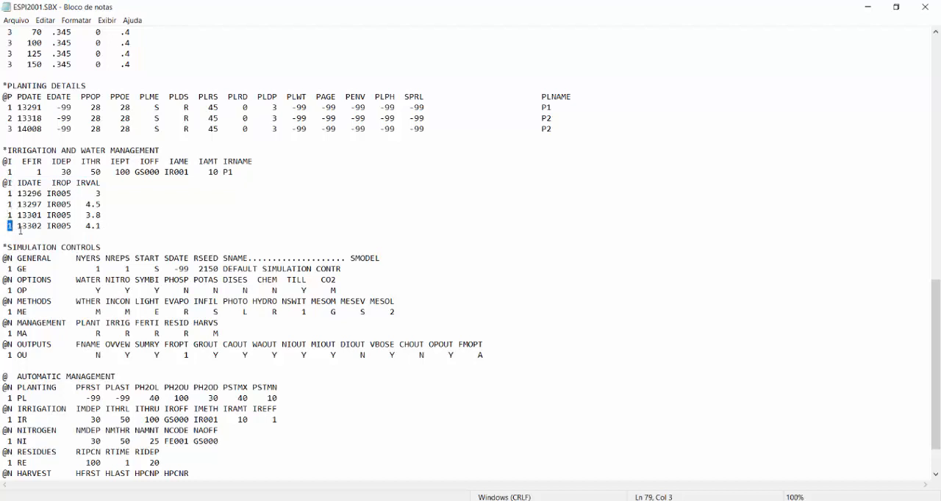
pyautogui.moveTo(16, 227); pyautogui.dragTo(87, 225)
pyautogui.press('End')
pyautogui.hotkey('shift', 'Home')
pyautogui.hotkey('ctrl', 'c')
pyautogui.press('End')
pyautogui.press('Return')
pyautogui.hotkey('ctrl', 'v')
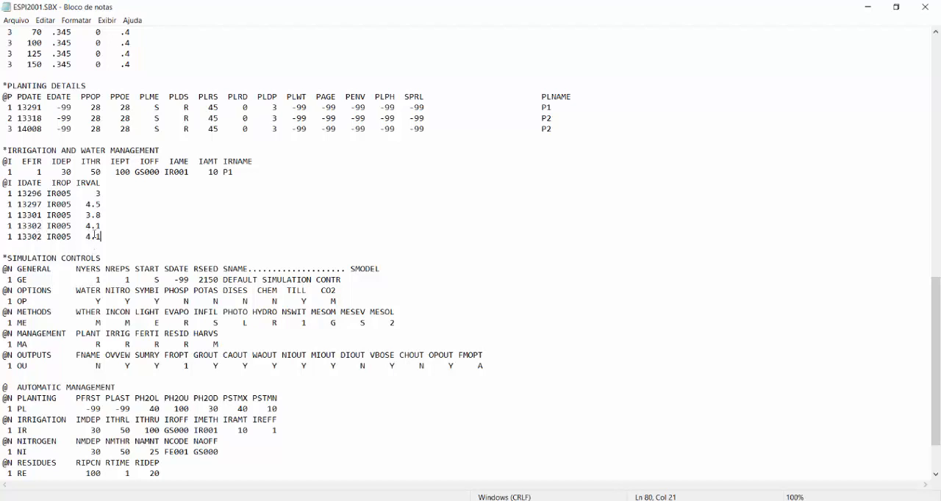
# - Change the duplicated irrigation line to date 13303 with an amount of 5.6 mm
pyautogui.click(37, 237)
pyautogui.hotkey('shift', 'Right')
pyautogui.write('3')
pyautogui.press('Left')
pyautogui.press('Left')
pyautogui.hotkey('shift', 'Left')
pyautogui.write('5')
pyautogui.press('Right')
pyautogui.hotkey('shift', 'Right')
pyautogui.write('5')
# - Save the edited experiment file and close the text editor
pyautogui.click(16, 20)
pyautogui.click(37, 56)
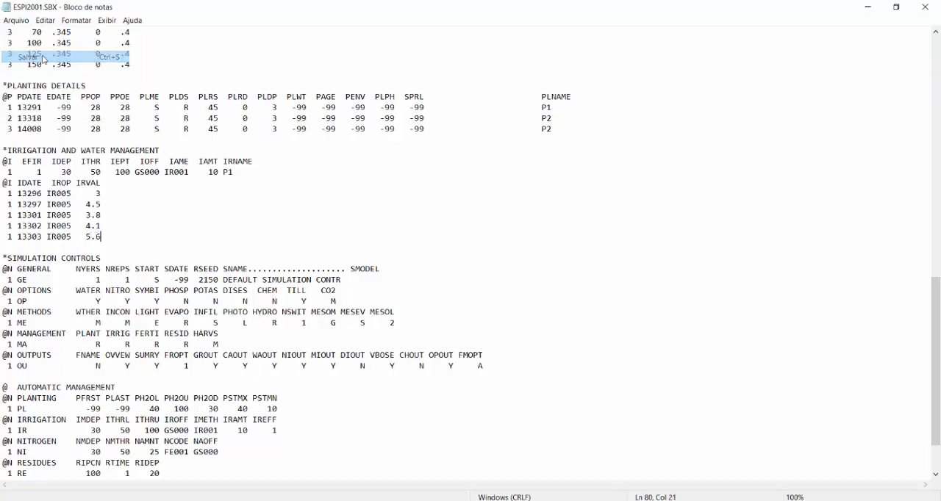
pyautogui.click(925, 6)
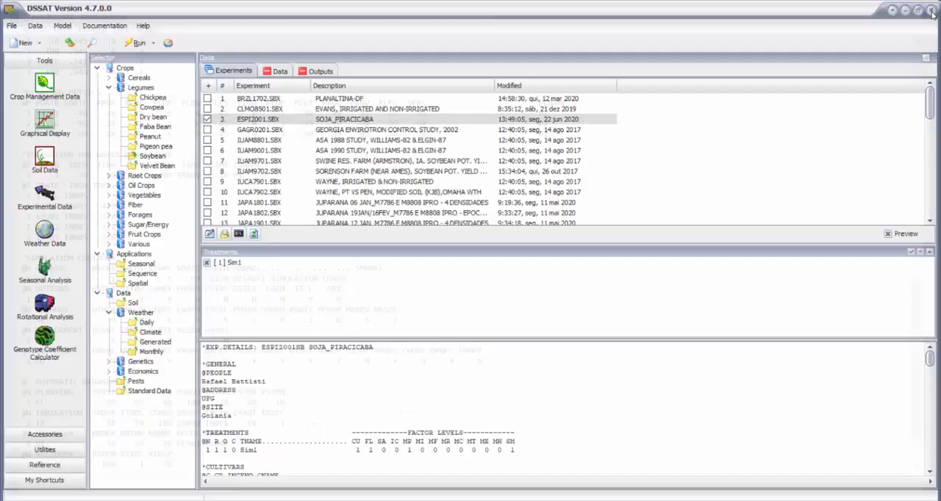
# - Refresh the DSSAT experiment list, reopen ESPI2001.SBX in XBuild and show its irrigation applications
pyautogui.click(255, 234)
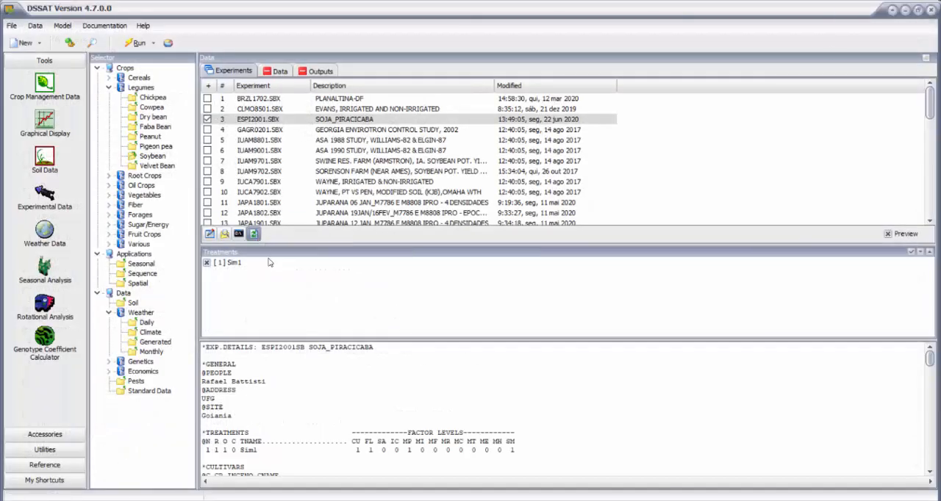
pyautogui.click(208, 120)
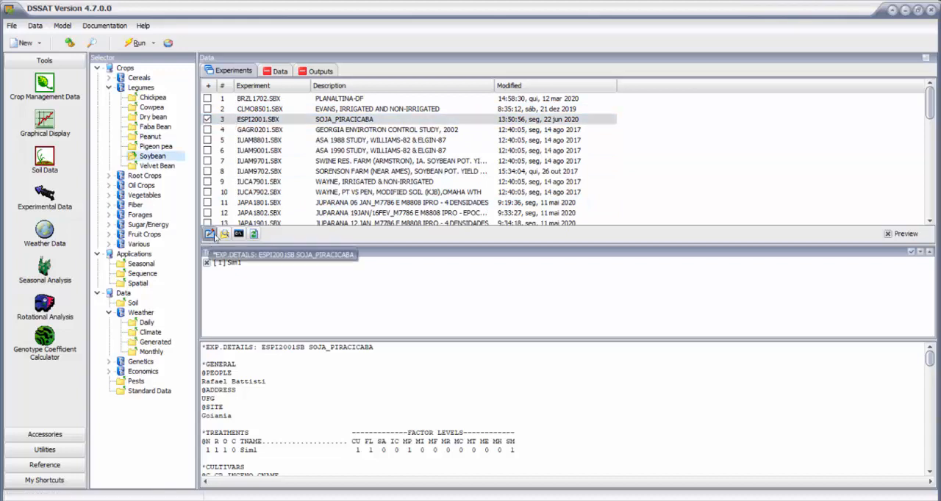
pyautogui.click(211, 235)
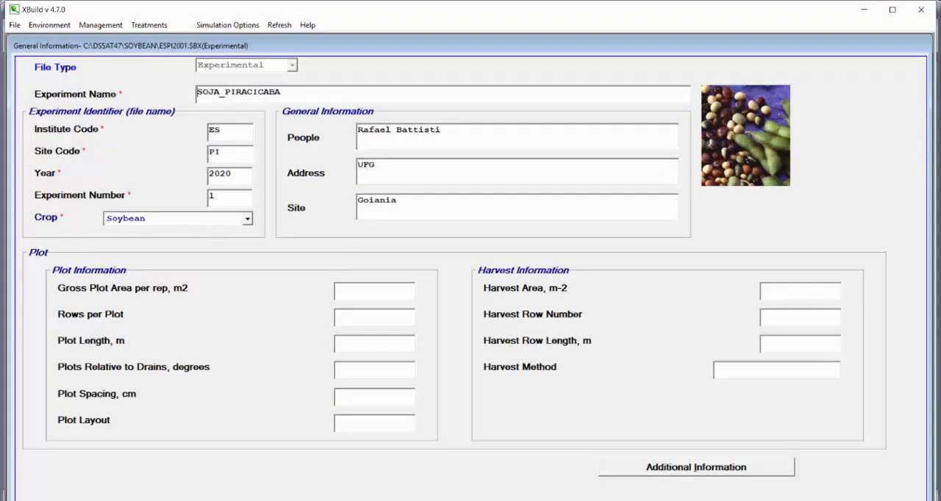
pyautogui.click(101, 25)
pyautogui.click(103, 66)
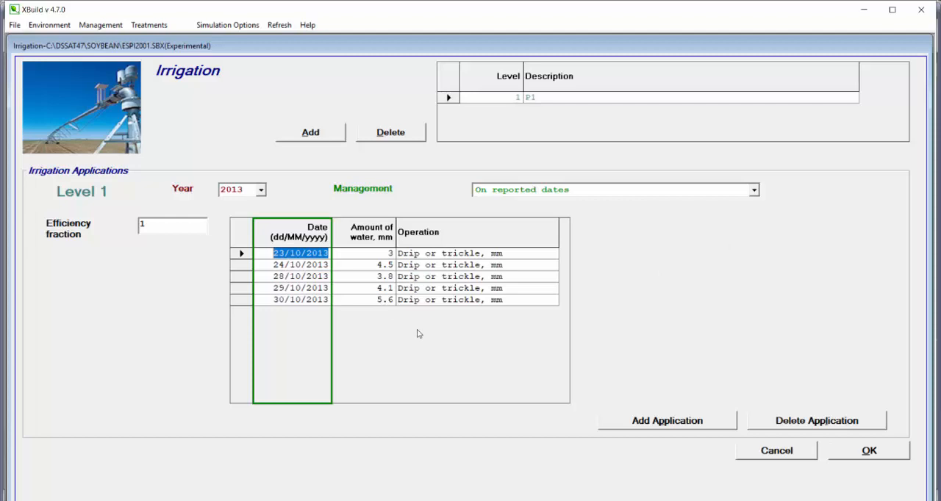
pyautogui.click(94, 26)
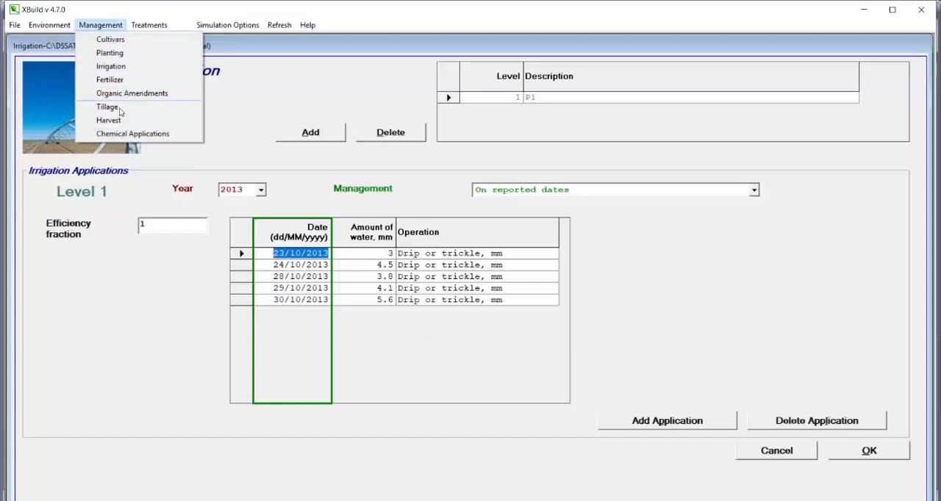
pyautogui.click(328, 112)
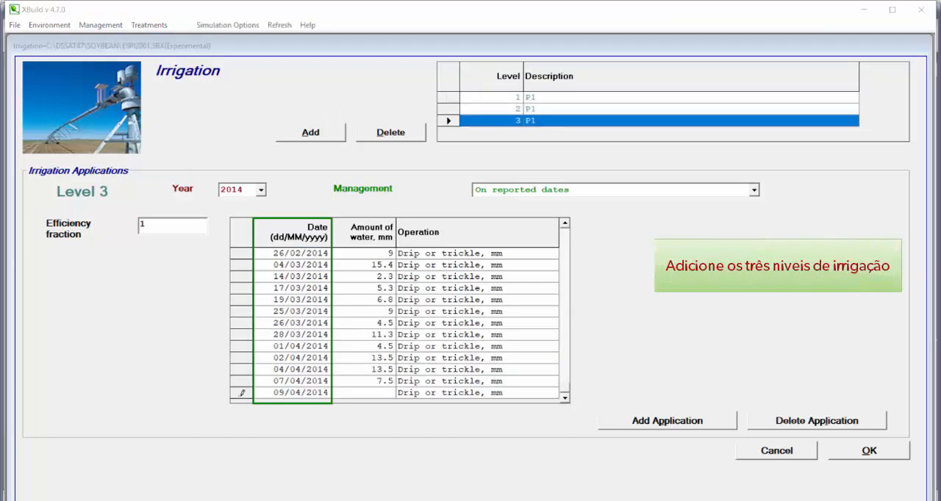
# - Enter 2.25 mm for the 09/04/2014 application of irrigation level 3, check all three levels and accept the irrigation data
pyautogui.write('2.25')
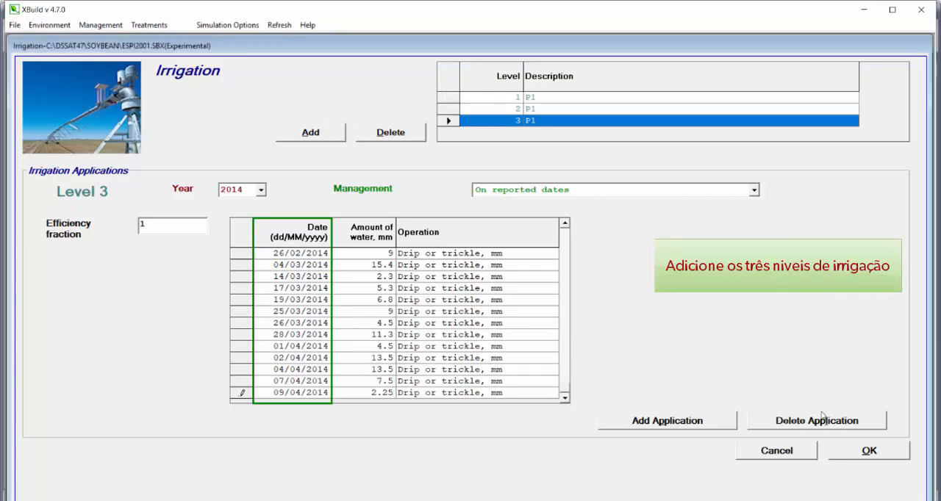
pyautogui.click(392, 360)
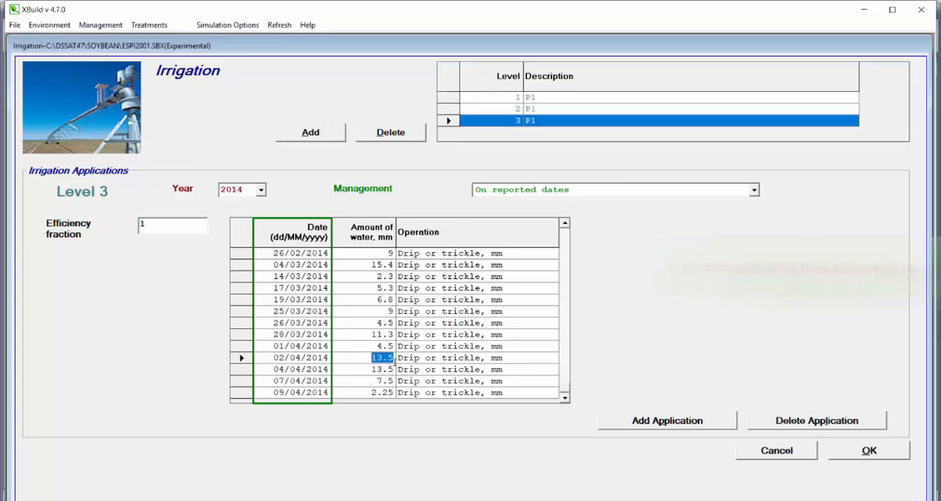
pyautogui.click(443, 97)
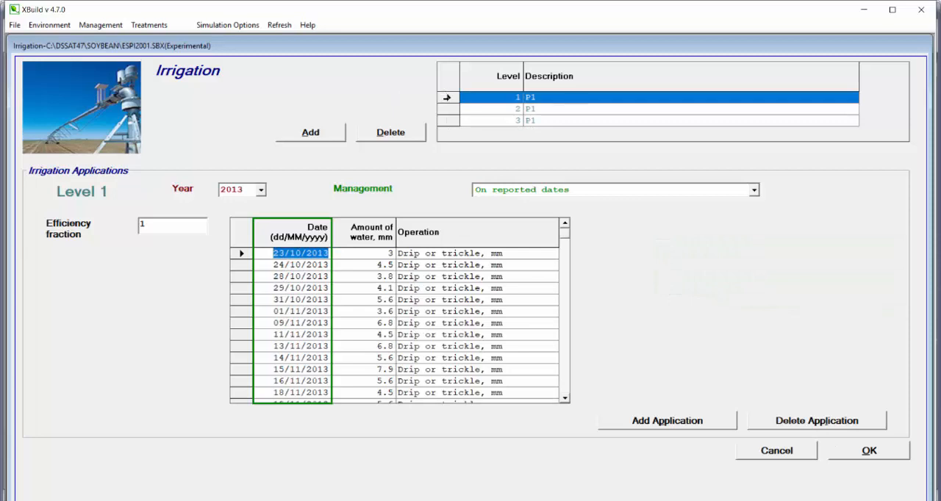
pyautogui.click(448, 109)
pyautogui.click(447, 121)
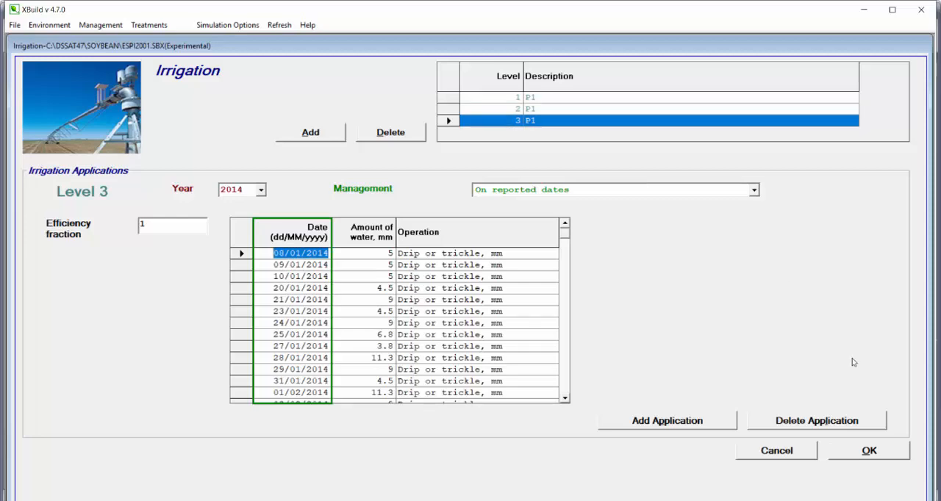
pyautogui.click(853, 447)
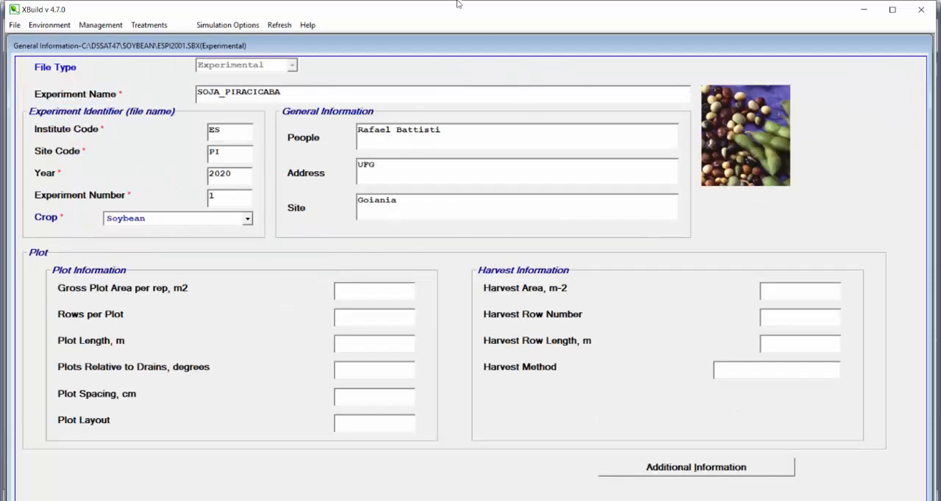
# - View the fertilizer applications form and open the experiment's treatments
pyautogui.click(96, 26)
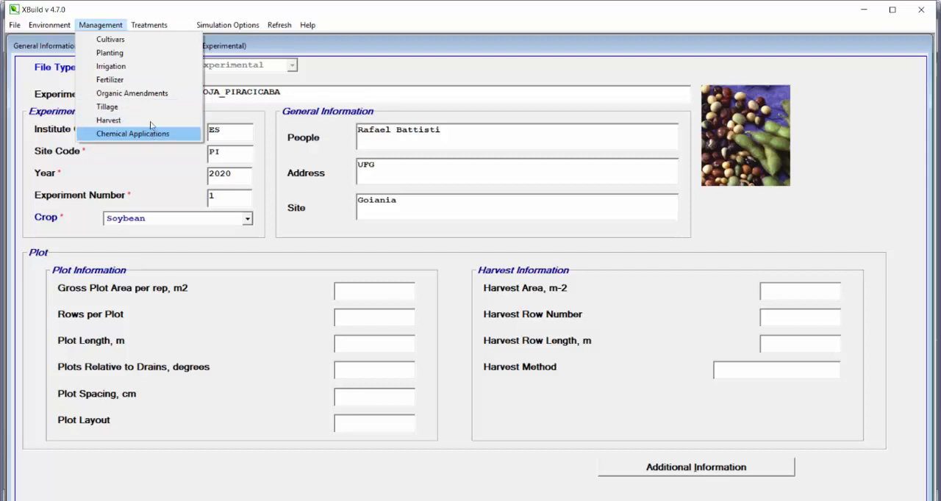
pyautogui.click(111, 81)
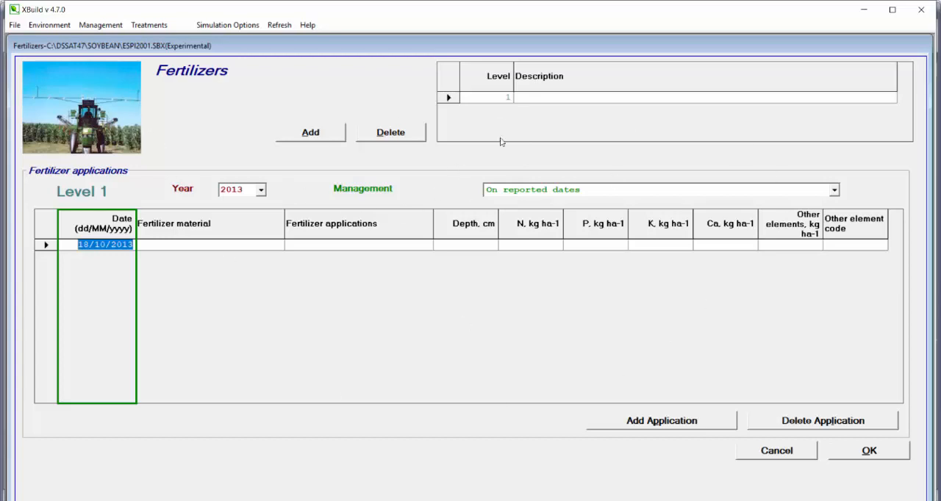
pyautogui.click(45, 26)
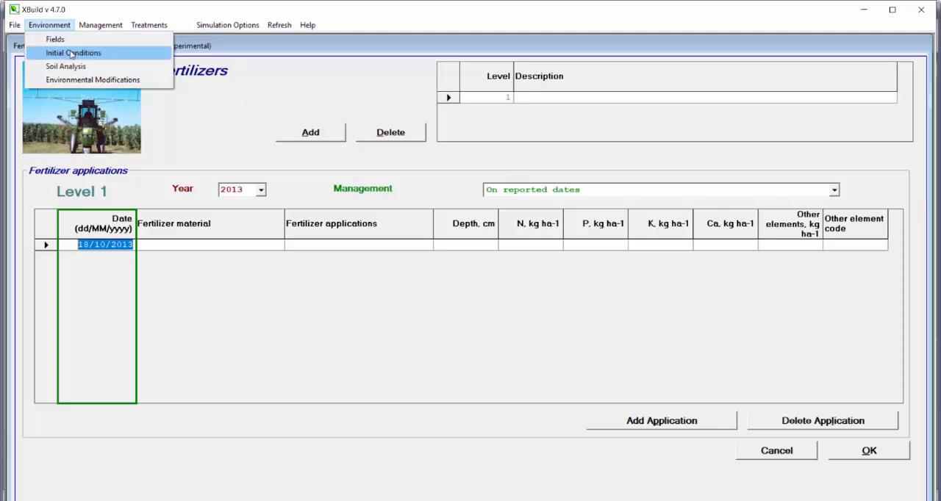
pyautogui.moveTo(103, 27)
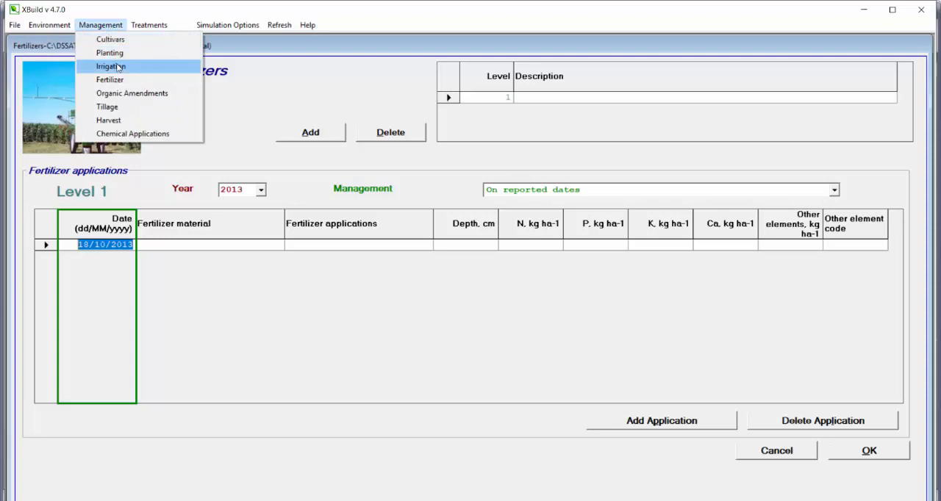
pyautogui.click(149, 25)
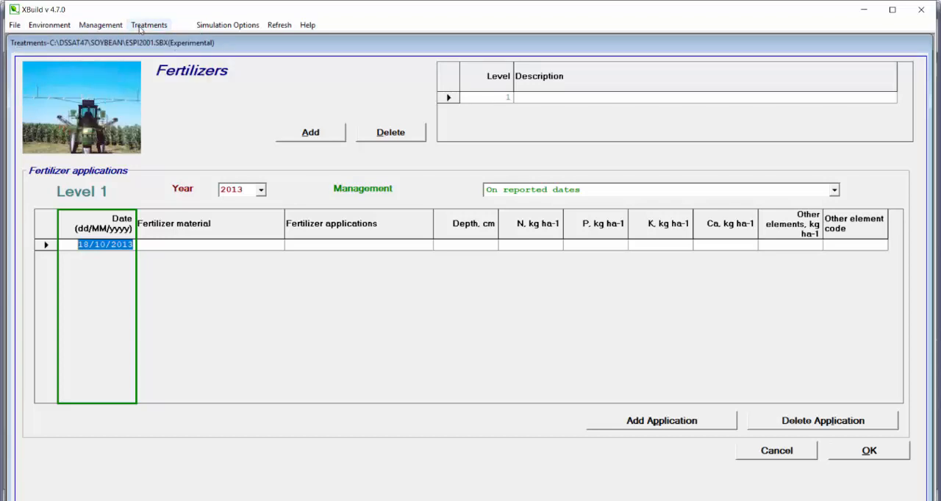
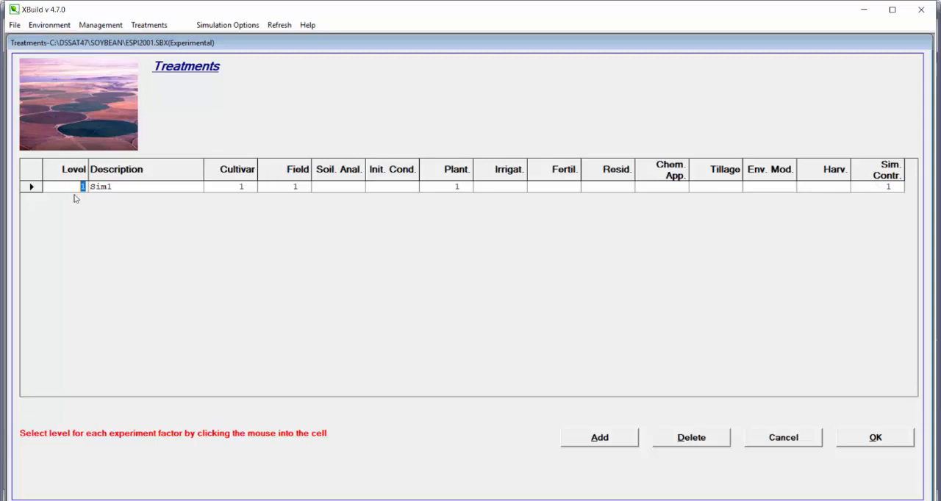
# - Switch to the Dados_Piracicaba_Soja.xlsx workbook in Excel, review the treatment names in A10:A15, and return to XBuild
pyautogui.click(479, 500)
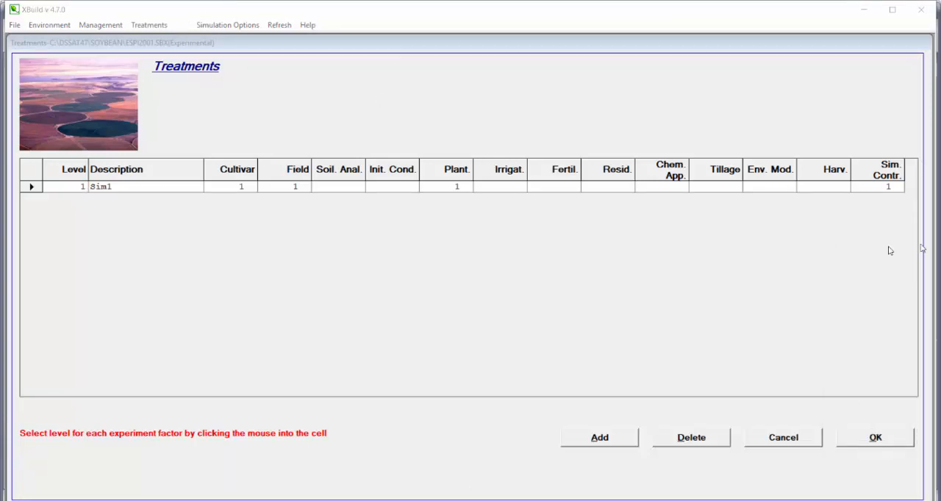
pyautogui.moveTo(2, 2); pyautogui.dragTo(45, 2)
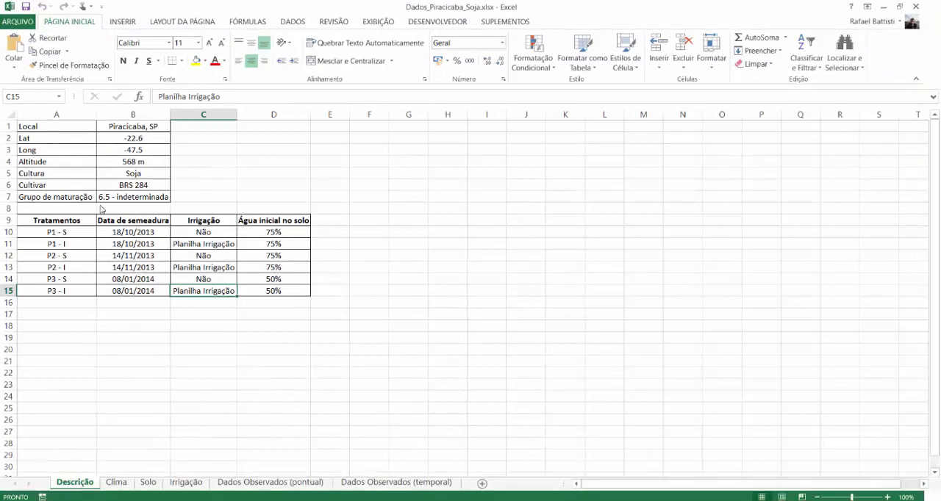
pyautogui.moveTo(74, 232); pyautogui.dragTo(81, 290)
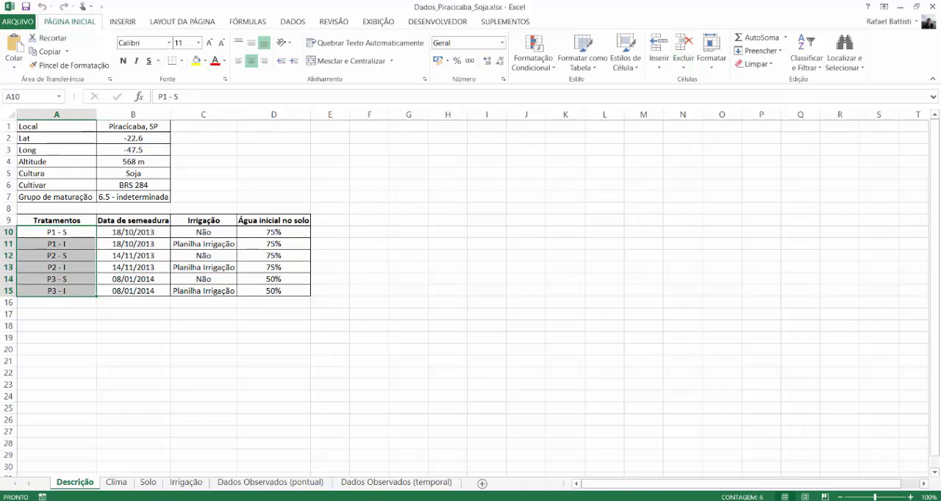
pyautogui.hotkey('alt', 'Tab')
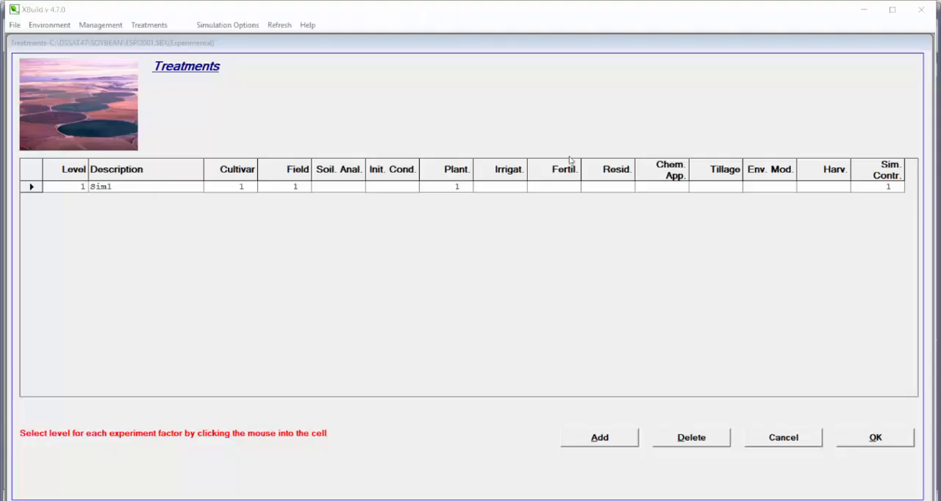
# - Name treatment 1 P1 - S, check the cultivar form, and assign cultivar 1 (M GROUP 6) and field level 1
pyautogui.click(101, 188)
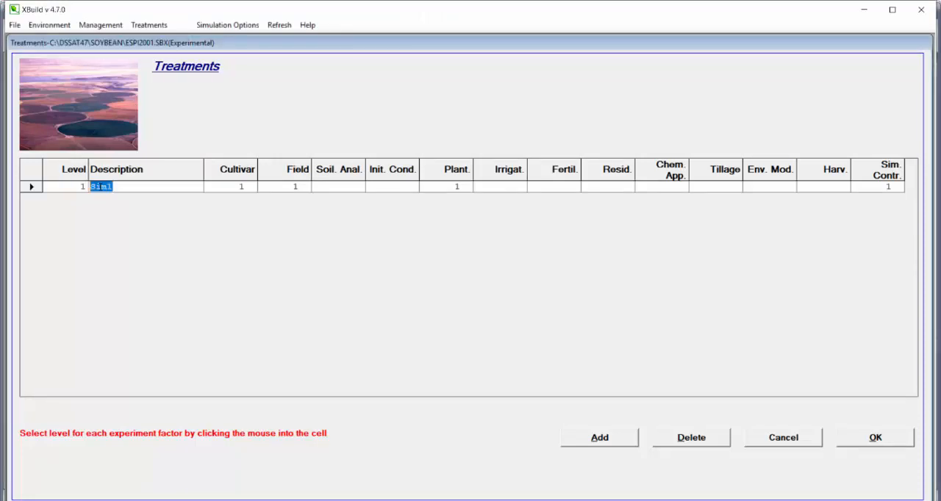
pyautogui.write('P1 - S')
pyautogui.click(252, 188)
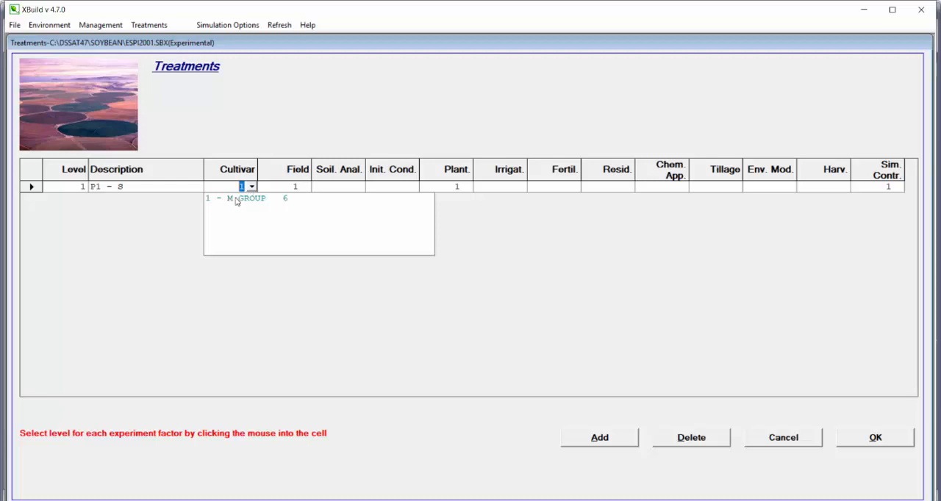
pyautogui.click(100, 25)
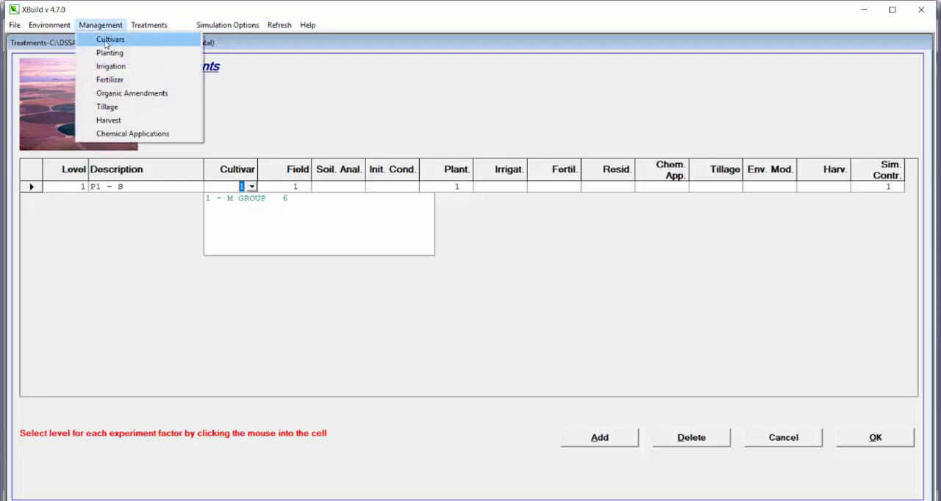
pyautogui.click(105, 41)
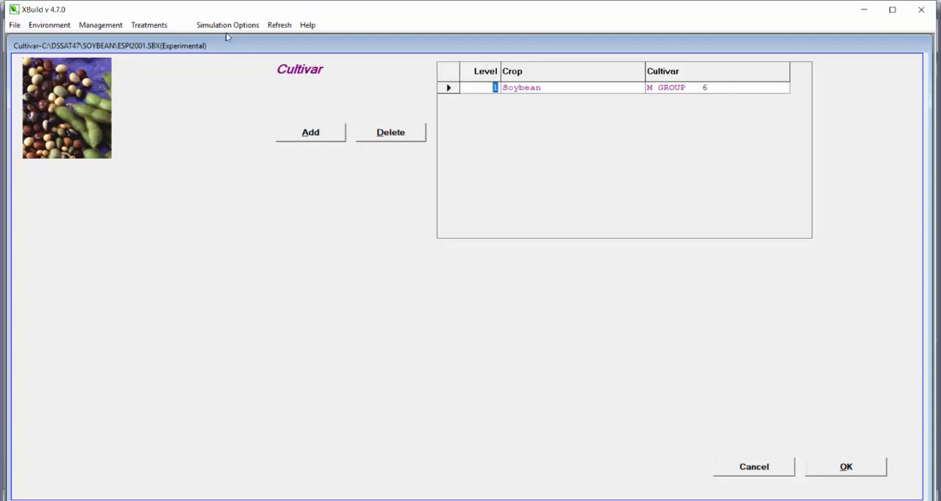
pyautogui.click(149, 25)
pyautogui.click(236, 189)
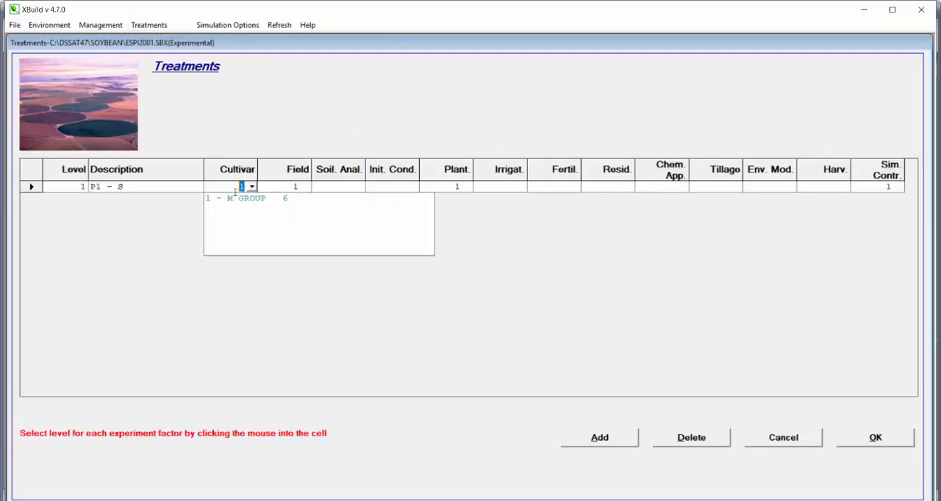
pyautogui.click(236, 200)
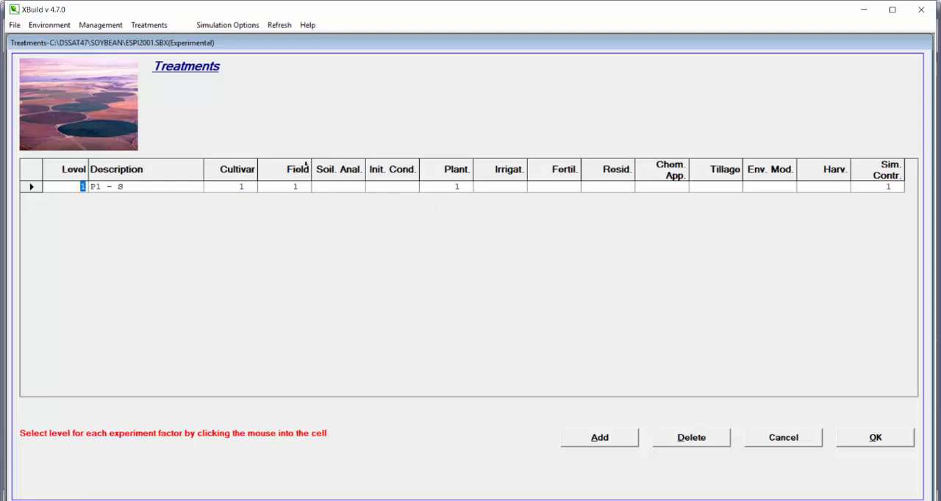
pyautogui.click(298, 189)
pyautogui.click(301, 202)
# - Check the experiment's initial conditions levels and assign initial conditions level 1 (P1) to treatment 1
pyautogui.click(398, 189)
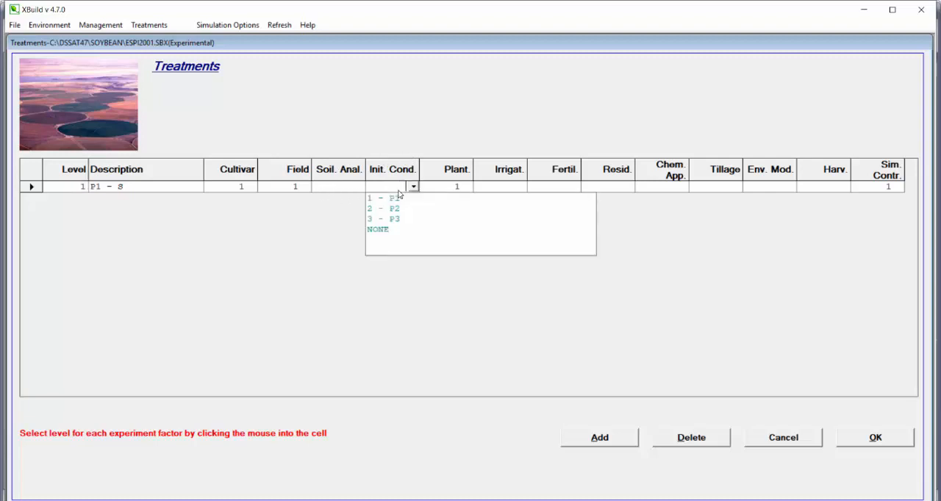
pyautogui.click(397, 143)
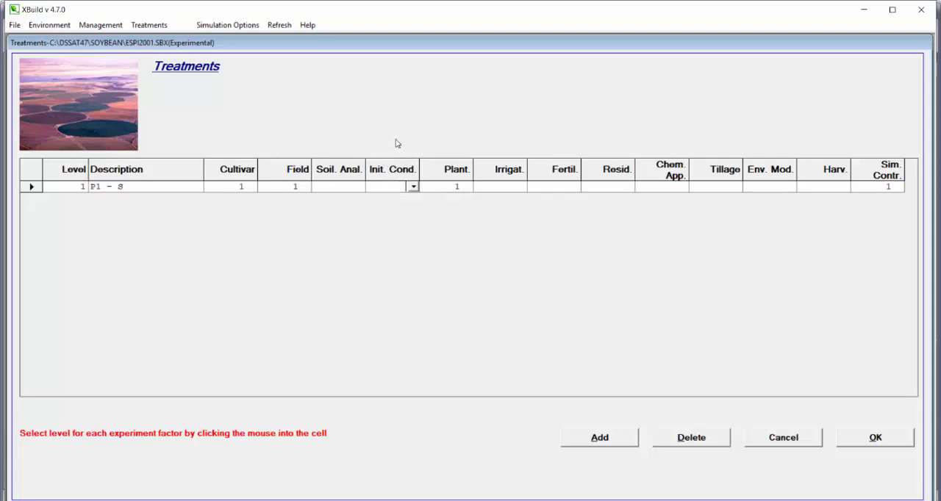
pyautogui.click(66, 27)
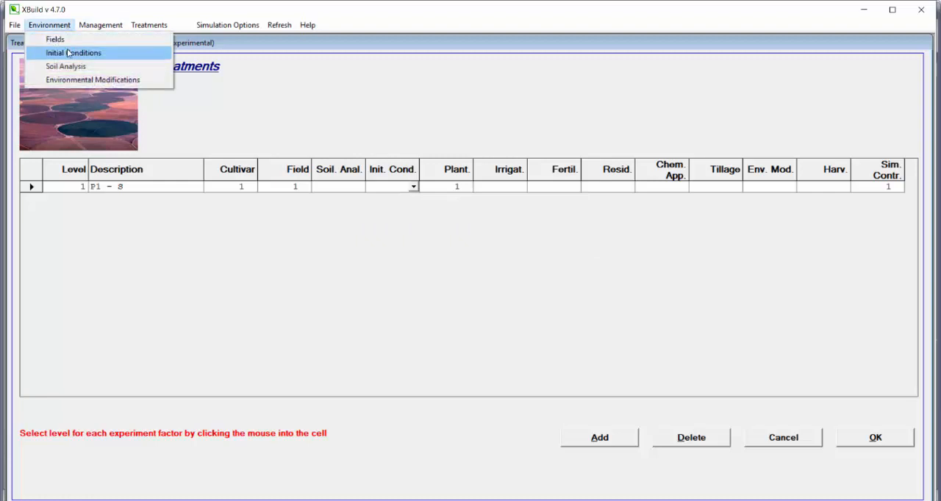
pyautogui.click(67, 52)
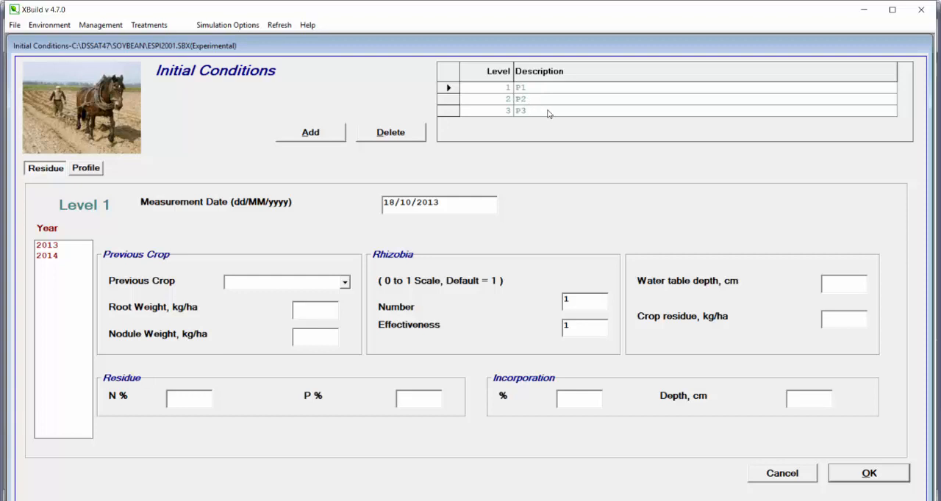
pyautogui.click(160, 26)
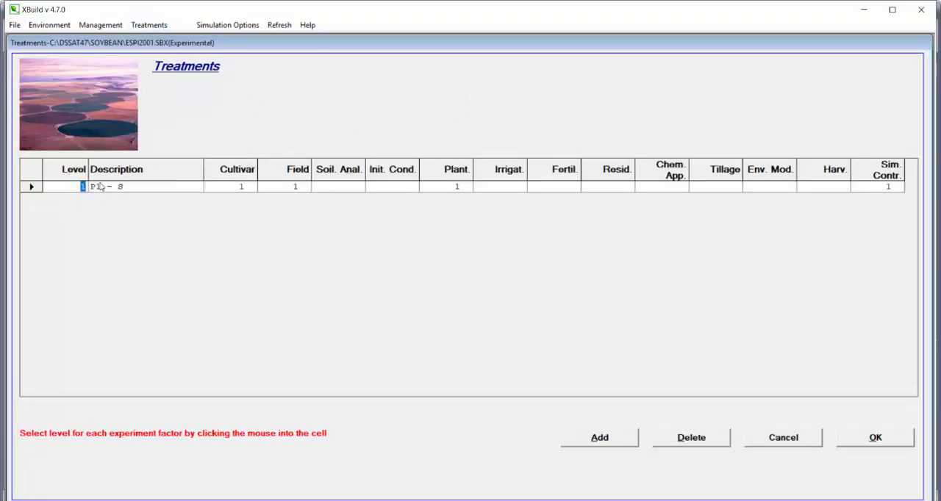
pyautogui.click(382, 187)
pyautogui.click(388, 198)
# - Set treatment 1 to planting level 1 (P1), irrigation NONE and simulation controls level 1
pyautogui.click(451, 188)
pyautogui.click(452, 199)
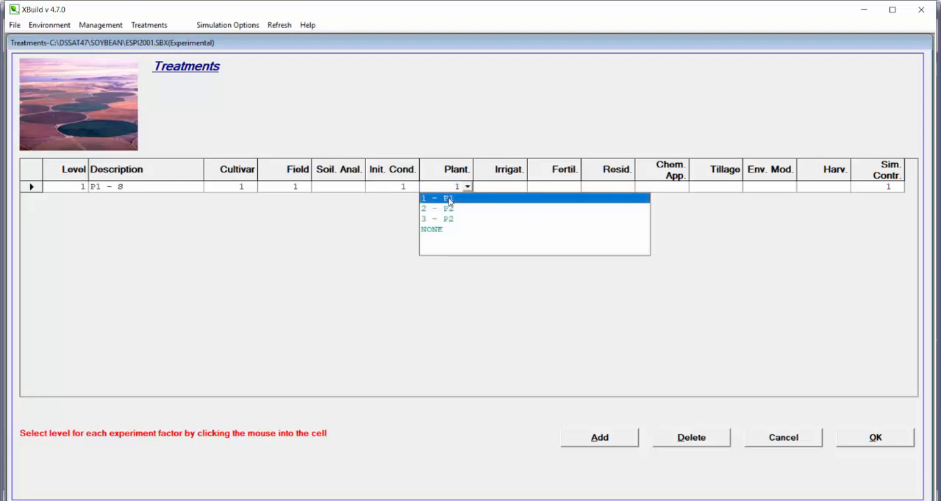
pyautogui.click(513, 188)
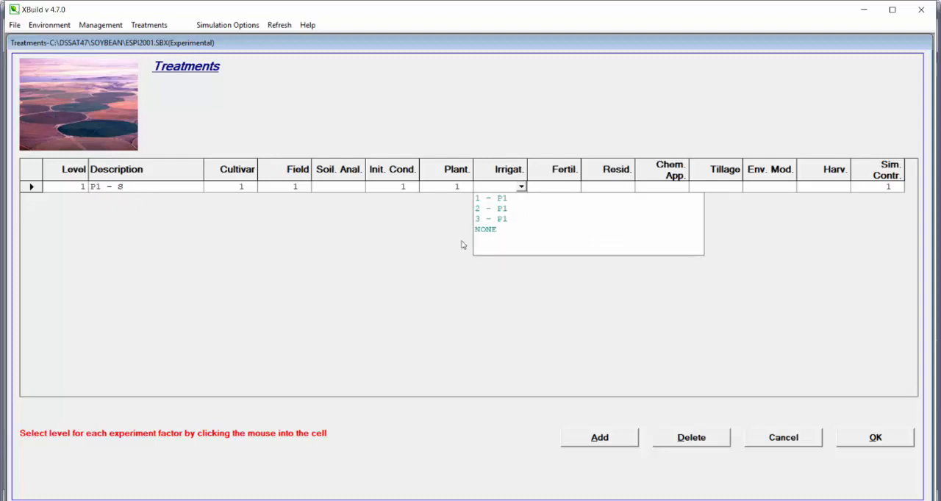
pyautogui.click(491, 229)
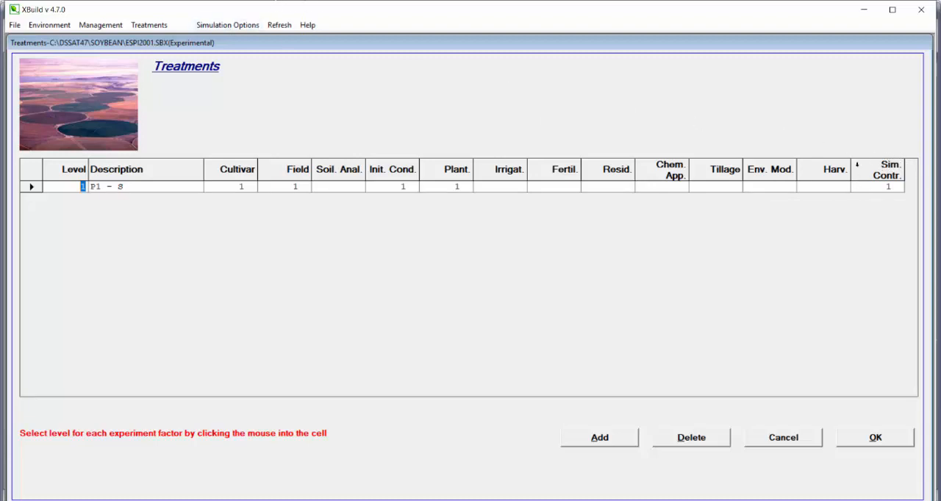
pyautogui.click(885, 188)
pyautogui.click(873, 200)
# - Add treatment 2, name it P1 - I and assign irrigation level 1 to it
pyautogui.click(585, 440)
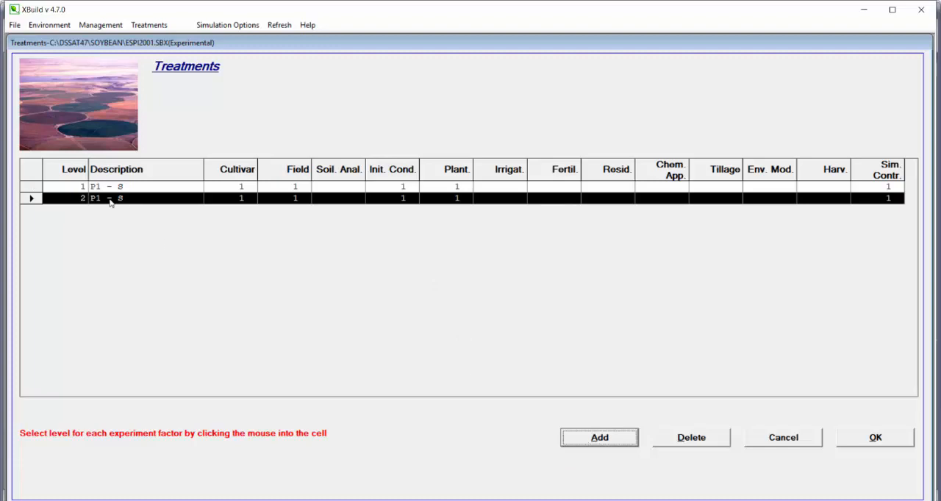
pyautogui.click(107, 199)
pyautogui.click(133, 198)
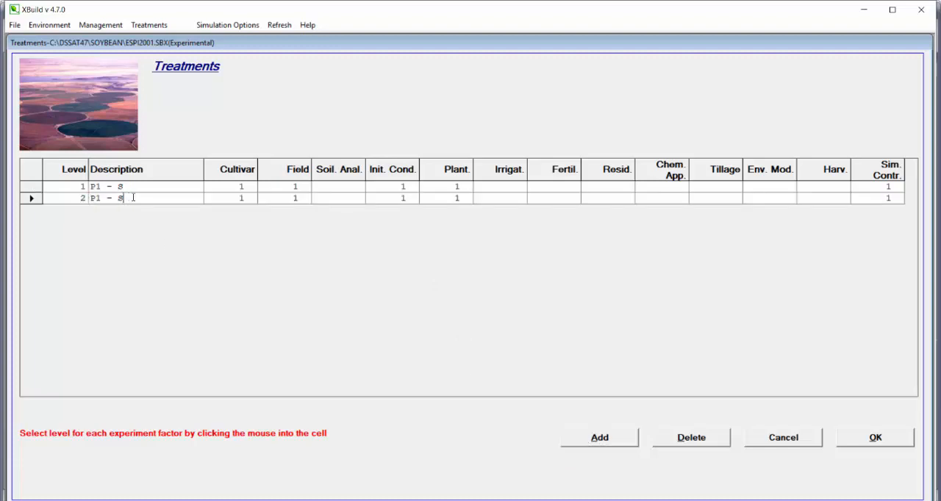
pyautogui.press('BackSpace')
pyautogui.write('I')
pyautogui.click(509, 200)
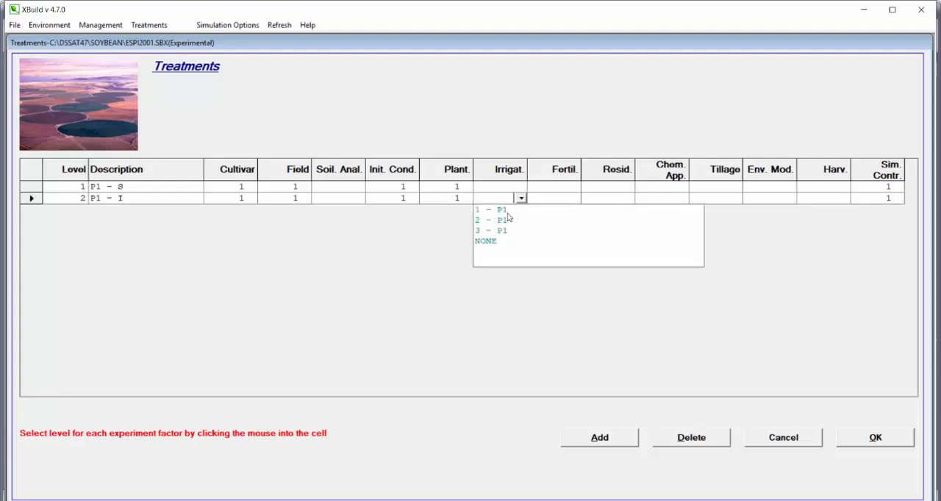
pyautogui.click(505, 212)
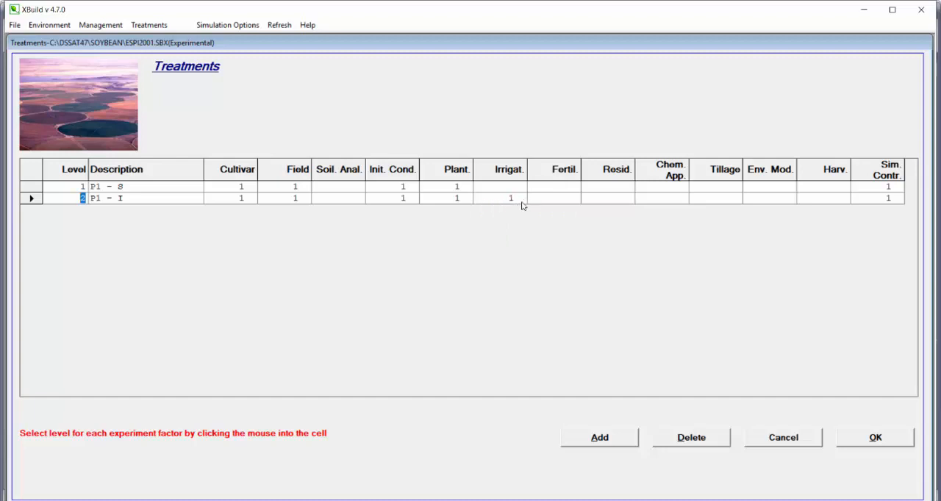
# - Open the irrigation data, rename level 2 as P2 and level 3 as P3, and accept the changes
pyautogui.click(506, 202)
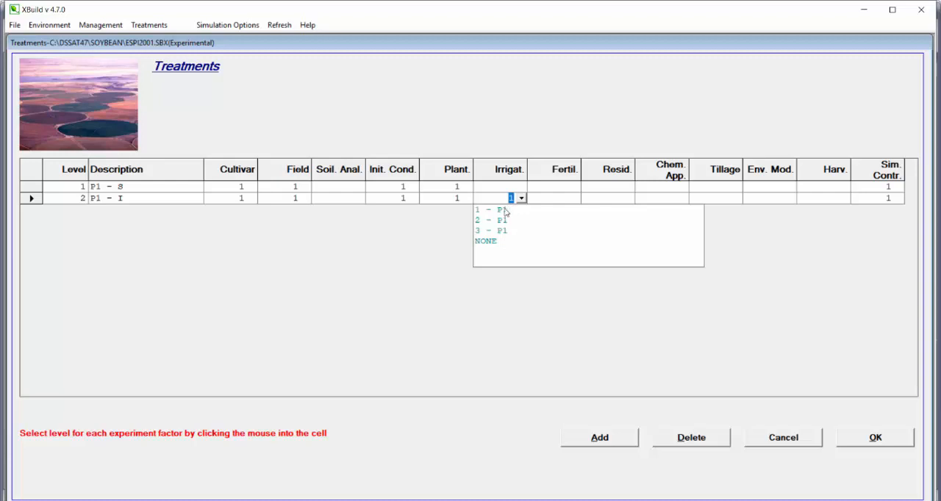
pyautogui.click(101, 25)
pyautogui.click(111, 66)
pyautogui.click(543, 97)
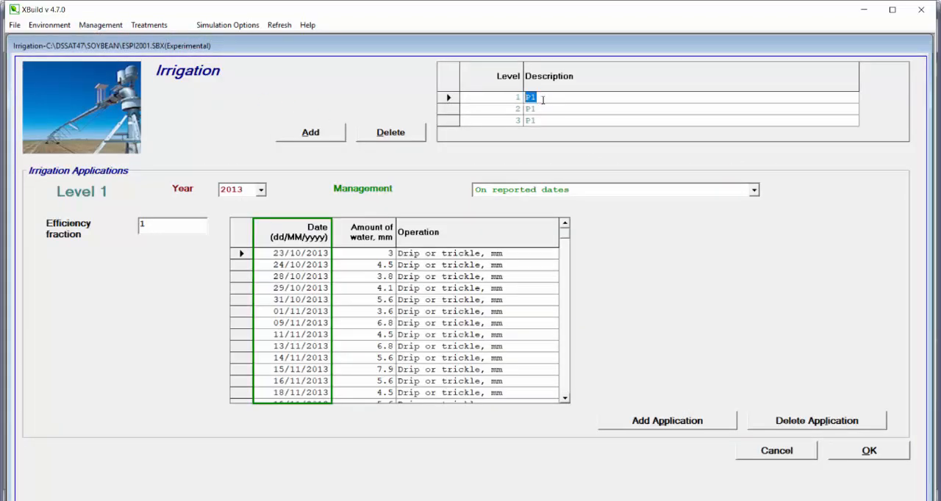
pyautogui.click(554, 111)
pyautogui.press('BackSpace')
pyautogui.write('2')
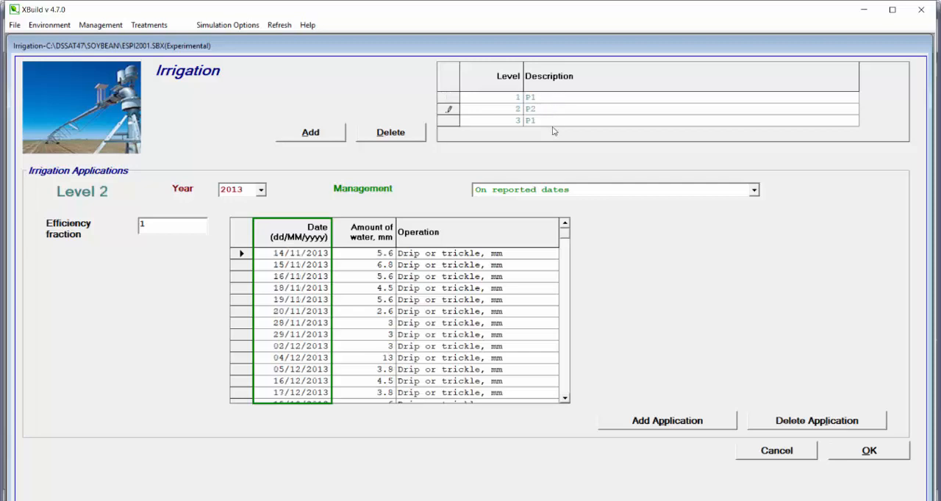
pyautogui.click(555, 121)
pyautogui.press('BackSpace')
pyautogui.write('3')
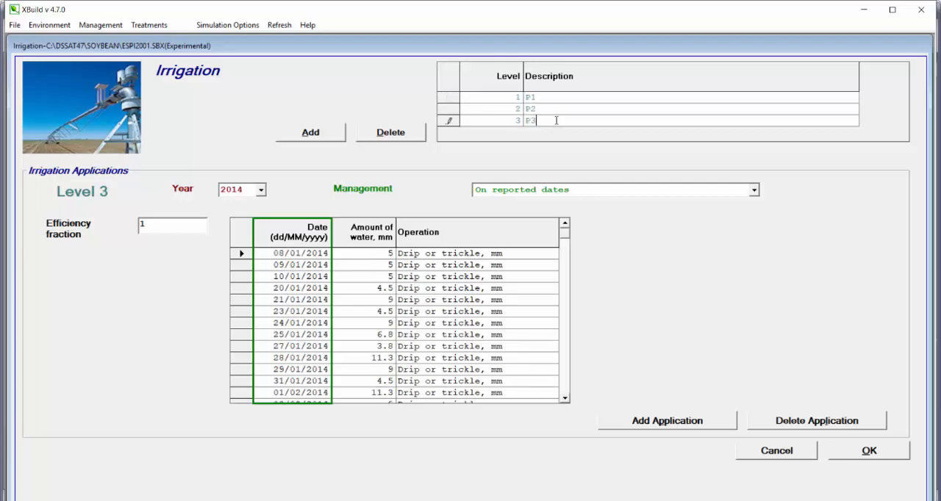
pyautogui.click(868, 450)
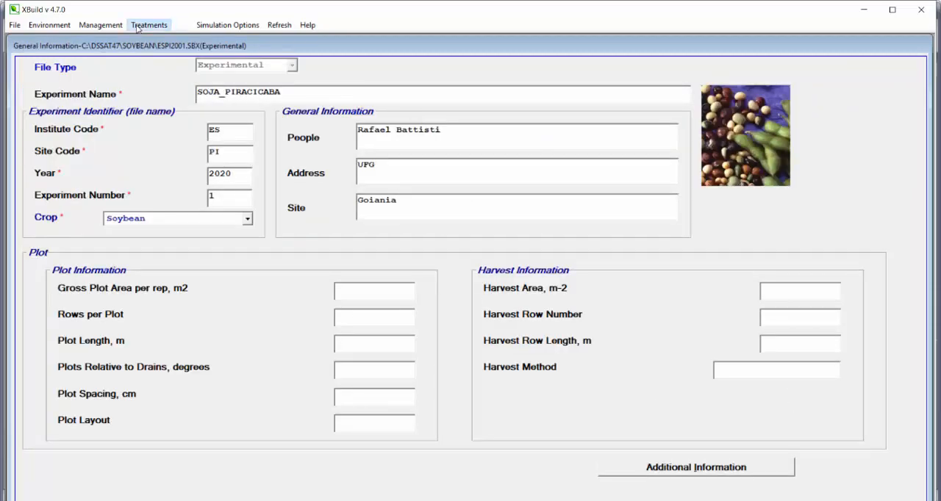
# - Reopen the treatments and select irrigation level 1 (P1) for treatment 2 from the renamed levels
pyautogui.click(141, 24)
pyautogui.click(508, 198)
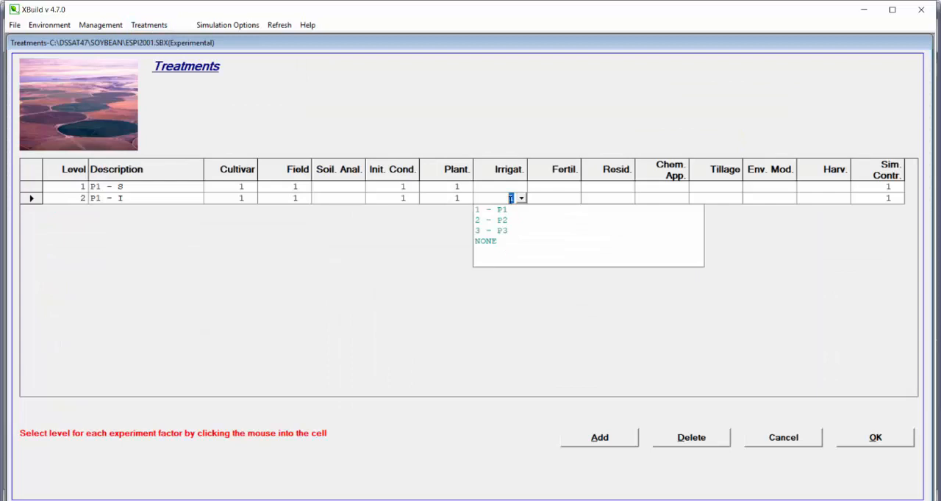
pyautogui.click(503, 213)
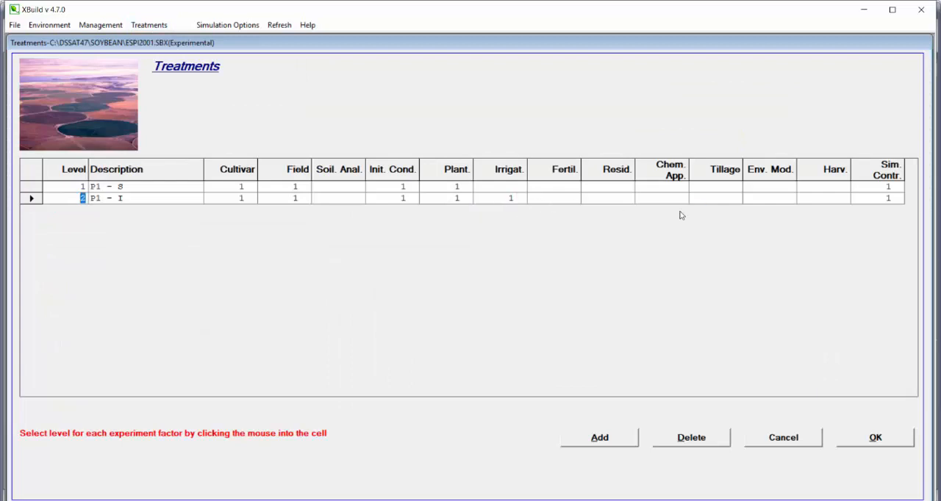
# - Add treatment 3 and name it P2 - S
pyautogui.click(613, 439)
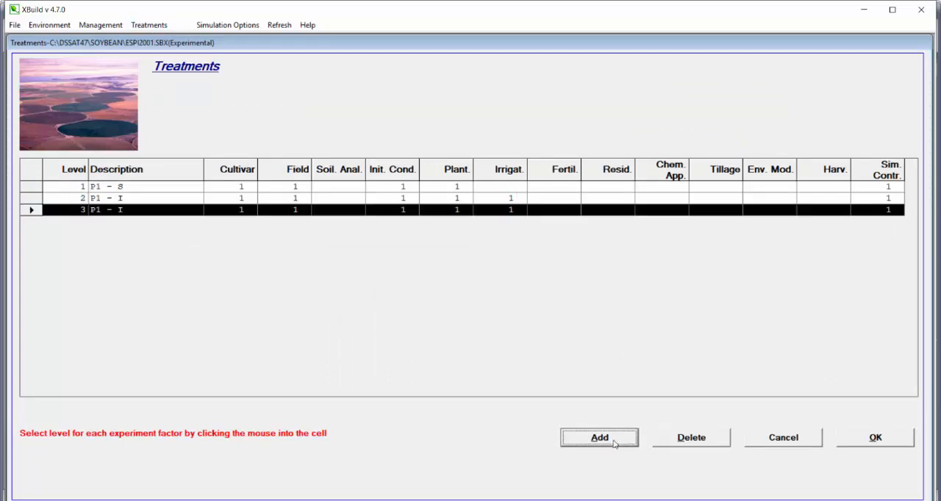
pyautogui.click(100, 211)
pyautogui.press('BackSpace')
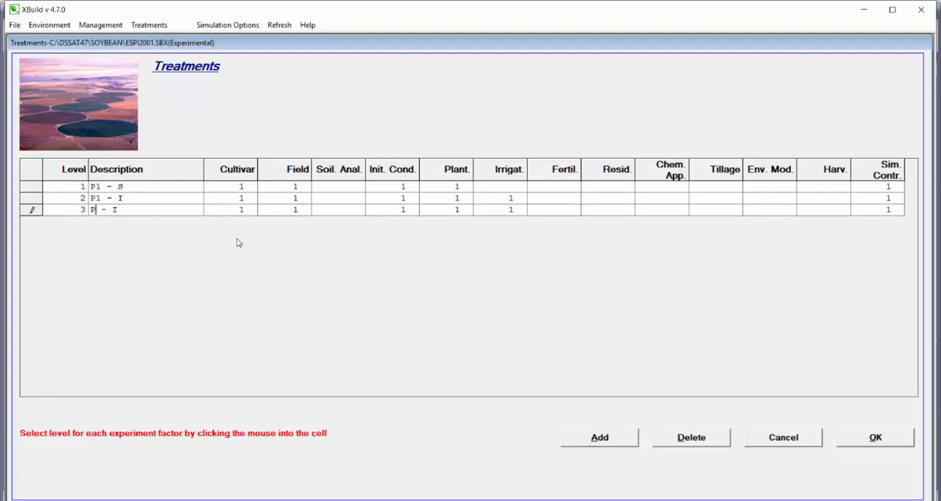
pyautogui.write('3')
pyautogui.press('BackSpace')
pyautogui.write('2')
pyautogui.press('Right')
pyautogui.write('S')
# - Set treatment 3 to initial conditions level 2, planting level 2 (P2) and irrigation NONE
pyautogui.click(403, 212)
pyautogui.click(398, 232)
pyautogui.click(456, 213)
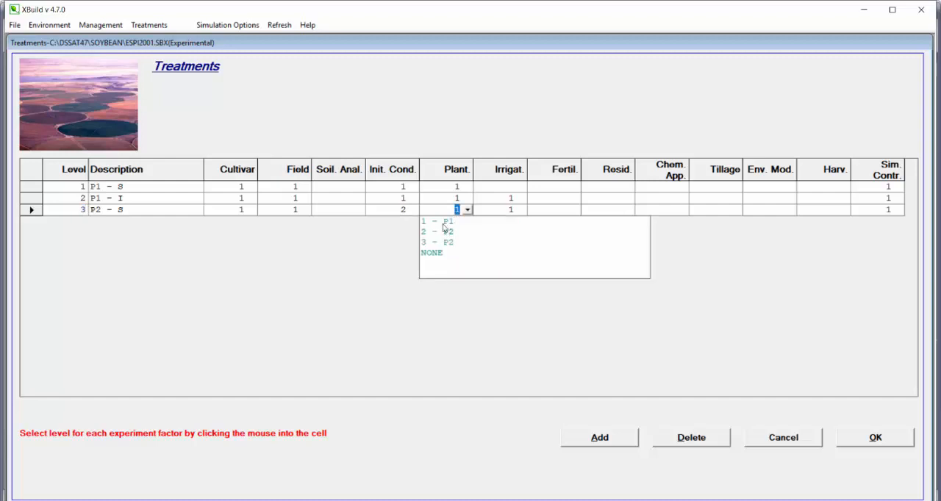
pyautogui.click(453, 234)
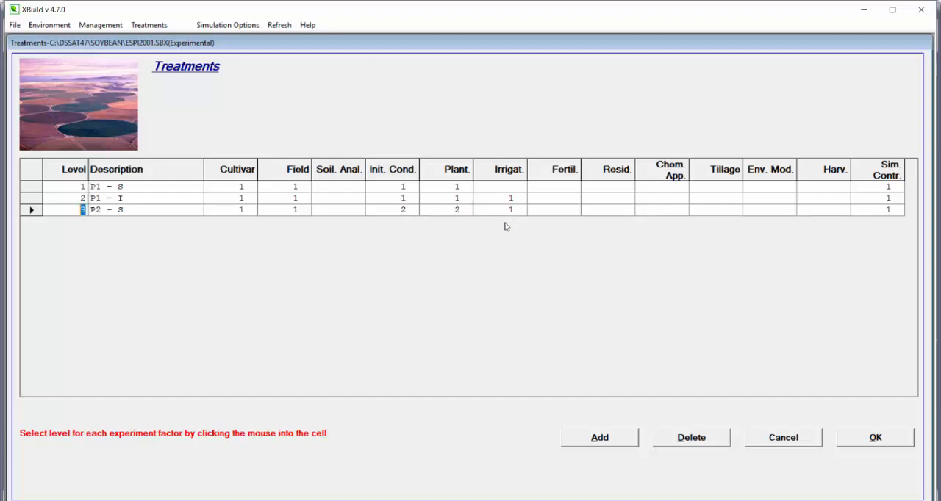
pyautogui.click(511, 211)
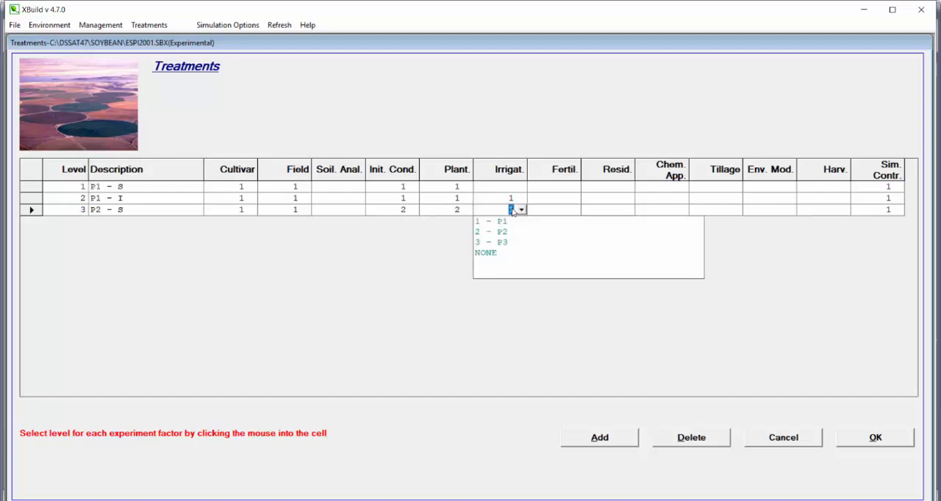
pyautogui.click(493, 257)
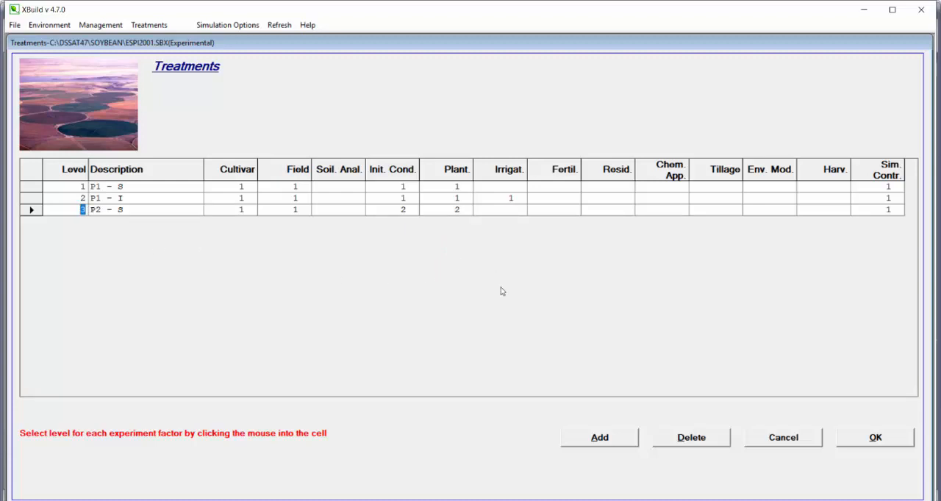
# - Add treatment 4, name it P2 - I and assign it irrigation level 2 (P2)
pyautogui.click(581, 439)
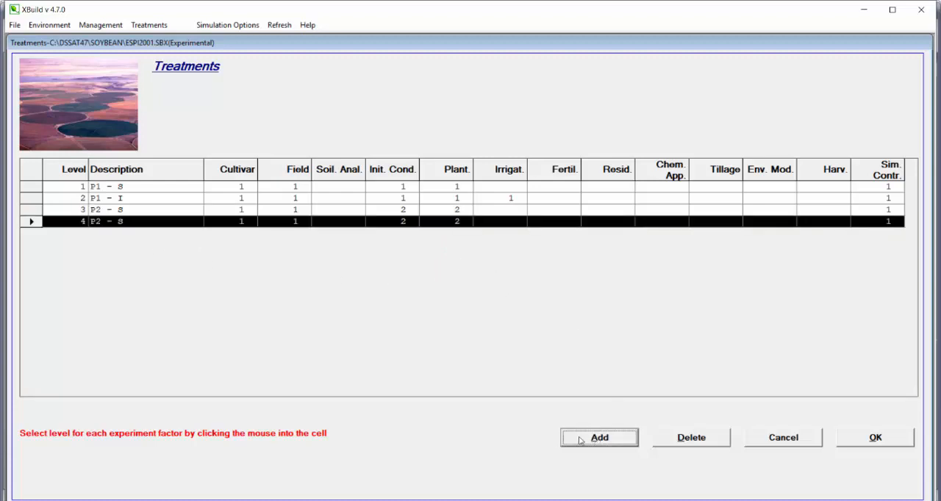
pyautogui.click(82, 222)
pyautogui.click(111, 221)
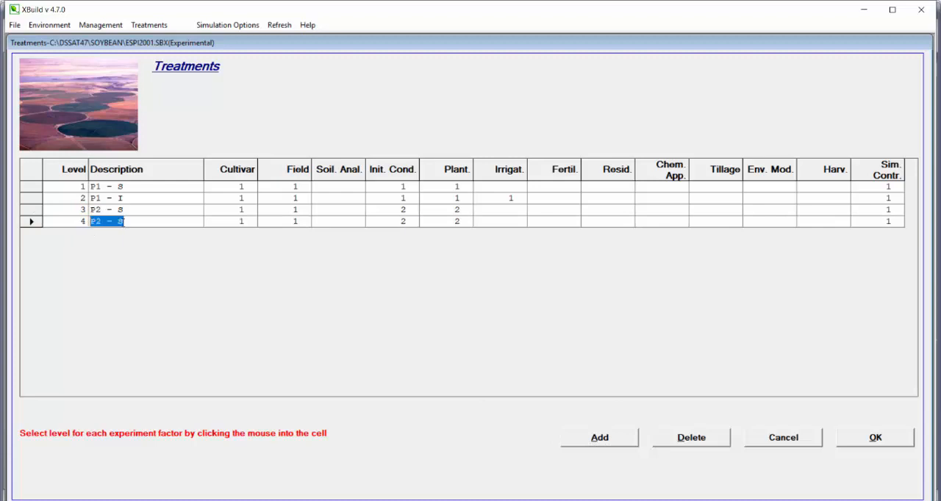
pyautogui.write('P2 - I')
pyautogui.click(501, 221)
pyautogui.click(500, 244)
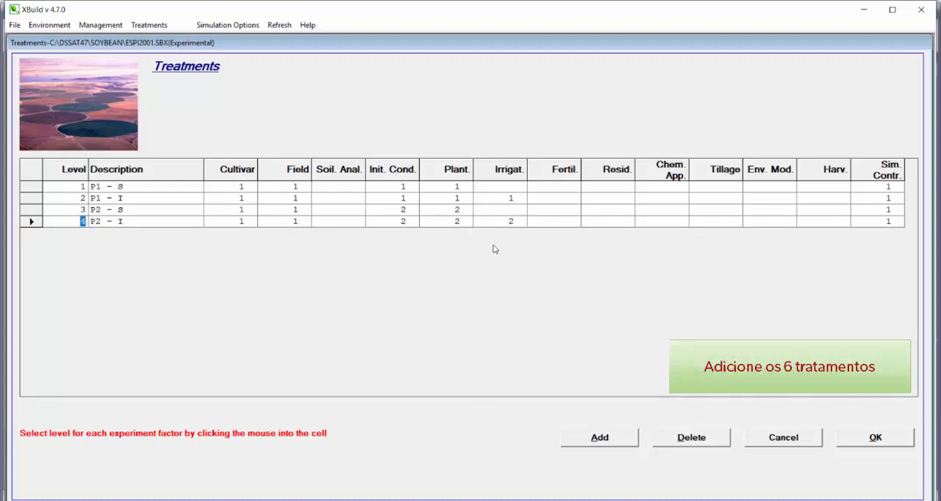
# - Add treatment 5 and name it P3 - S
pyautogui.click(592, 442)
pyautogui.click(102, 233)
pyautogui.click(101, 233)
pyautogui.press('BackSpace')
pyautogui.write('#')
# - Set treatment 5 to irrigation NONE, planting level 3 and initial conditions level 3 (P3)
pyautogui.click(515, 233)
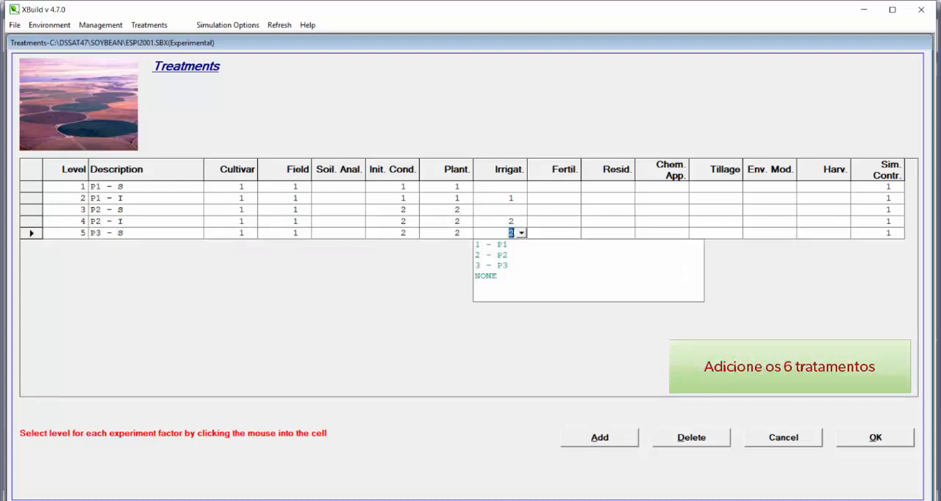
pyautogui.click(495, 278)
pyautogui.click(461, 234)
pyautogui.click(452, 270)
pyautogui.click(404, 233)
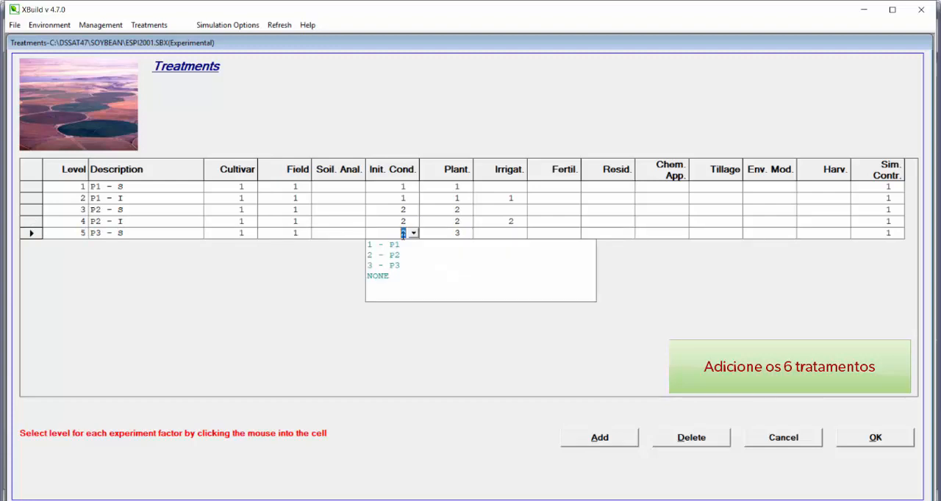
pyautogui.click(392, 267)
# - Add treatment 6, name it P3 - I, assign irrigation level 3 (P3) and accept the treatments
pyautogui.click(600, 438)
pyautogui.doubleClick(120, 245)
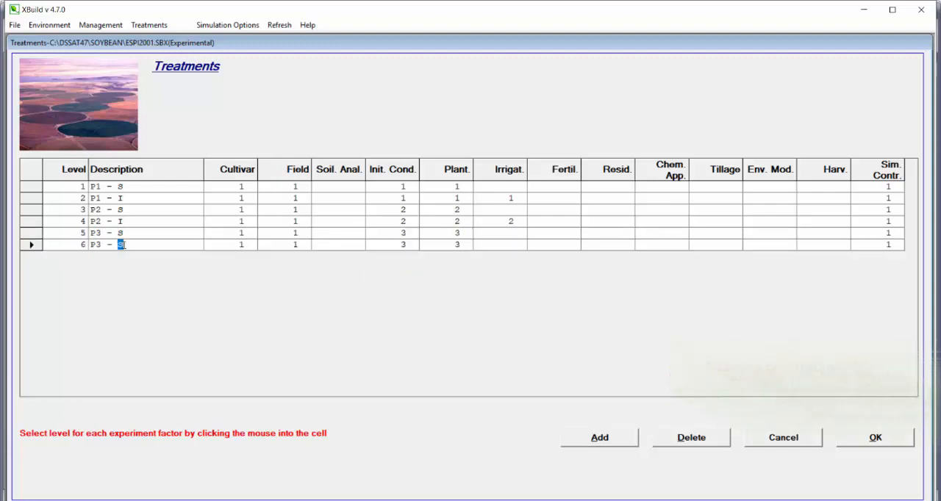
pyautogui.write('I')
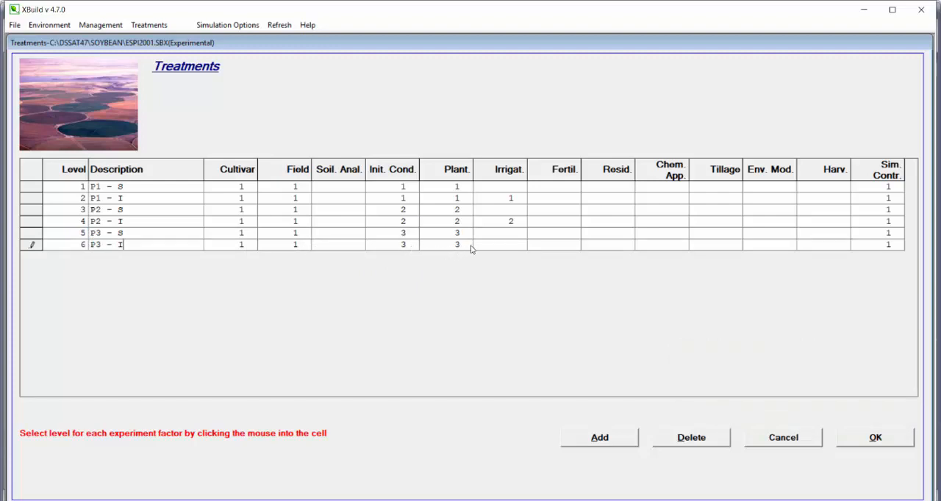
pyautogui.click(500, 248)
pyautogui.click(504, 277)
pyautogui.click(898, 442)
# - Add a second soybean cultivar level with M GROUP 7 and accept the cultivar data
pyautogui.click(117, 26)
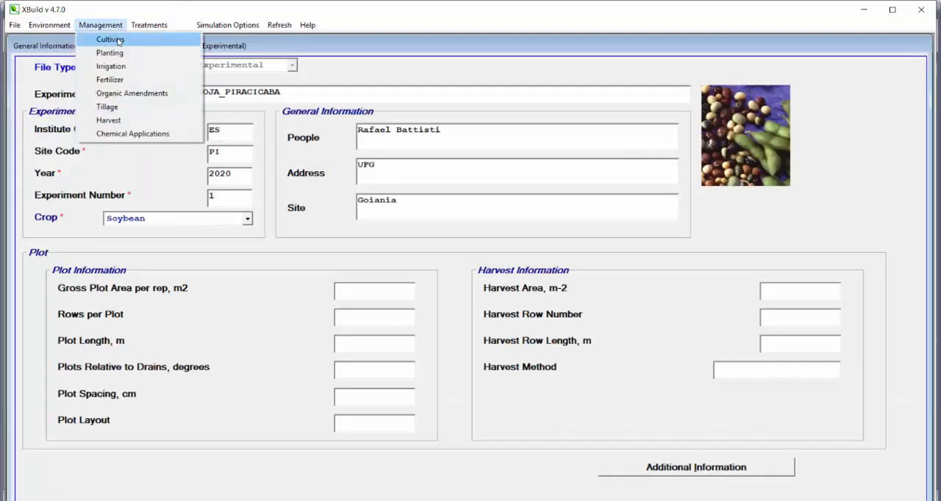
pyautogui.click(111, 39)
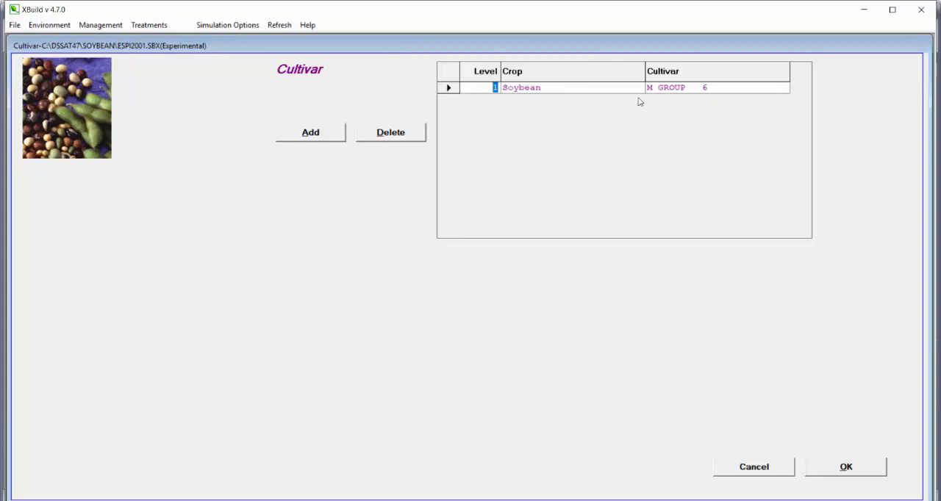
pyautogui.click(324, 135)
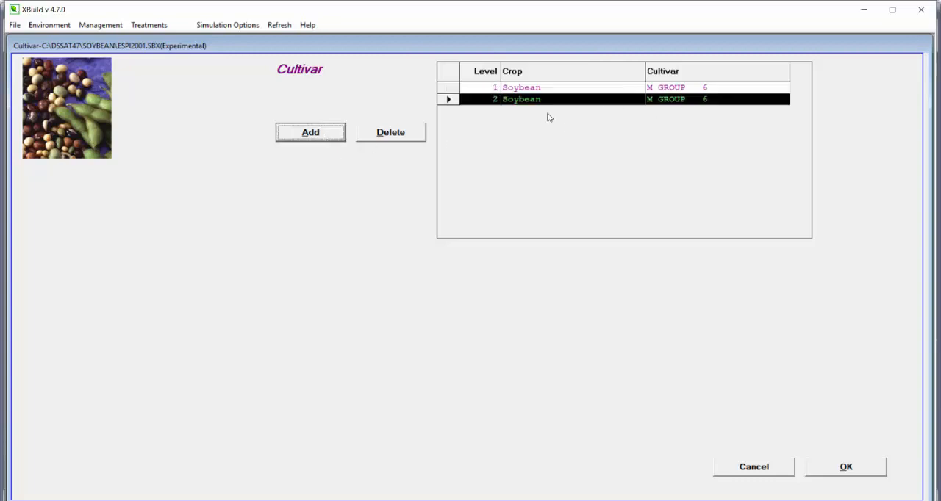
pyautogui.click(664, 100)
pyautogui.scroll(-4, 716, 191)
pyautogui.scroll(-4, 718, 200)
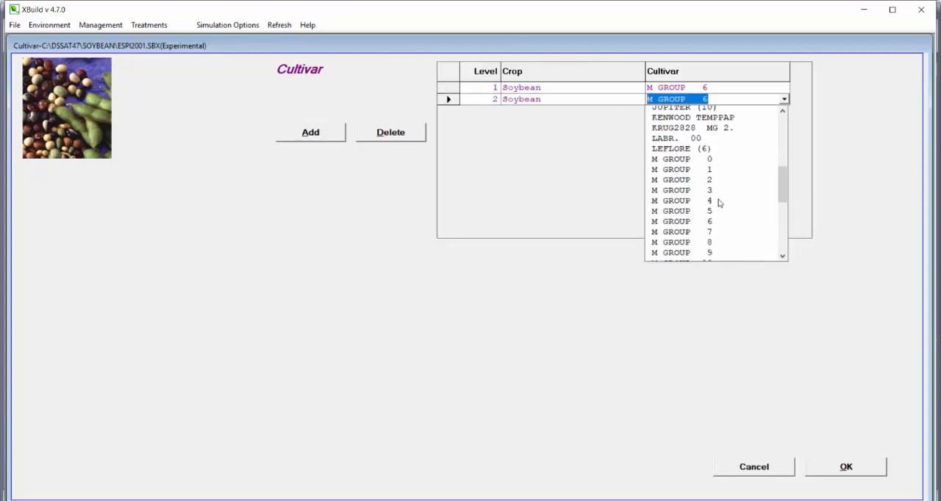
pyautogui.click(707, 134)
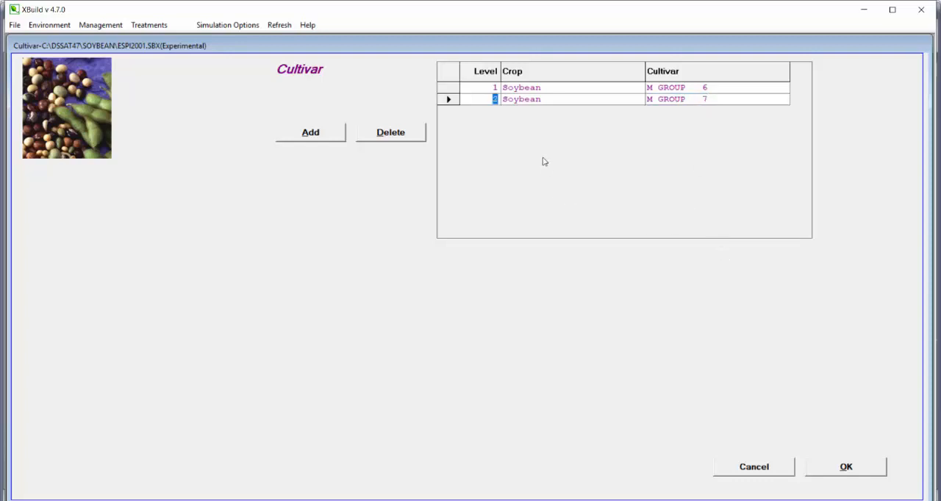
pyautogui.click(850, 468)
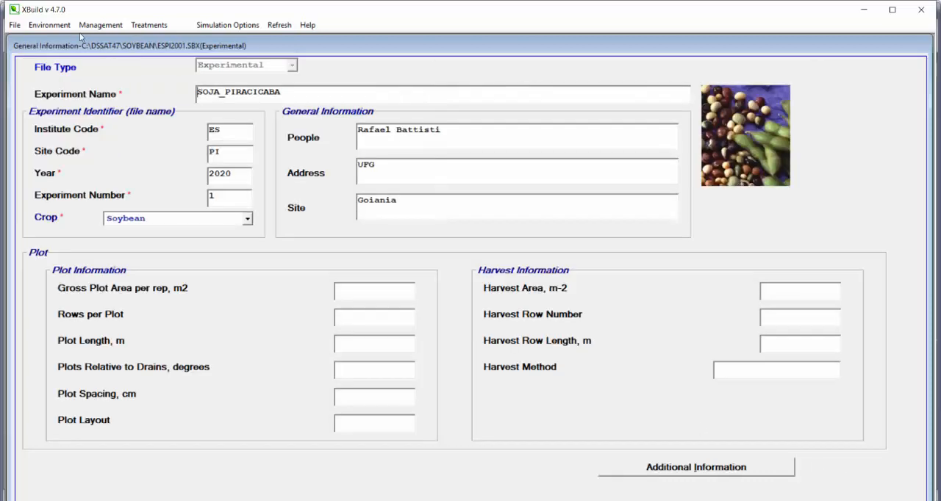
# - Reopen the treatments, add treatment 7 as a copy of P1 - S and assign it cultivar level 2 (M GROUP 7)
pyautogui.click(149, 25)
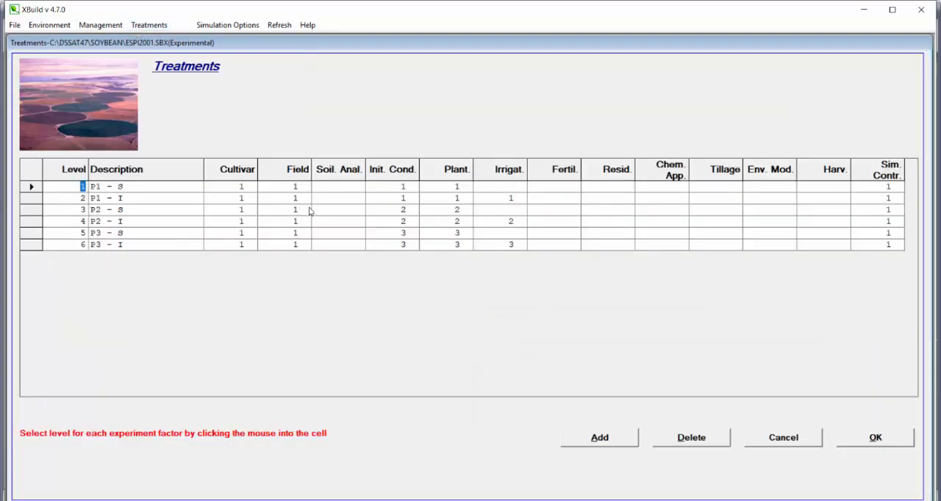
pyautogui.click(251, 187)
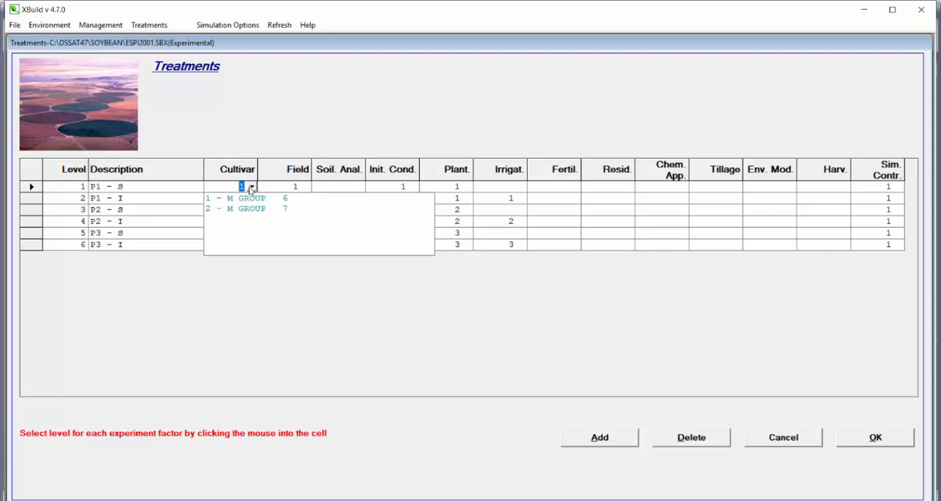
pyautogui.click(263, 143)
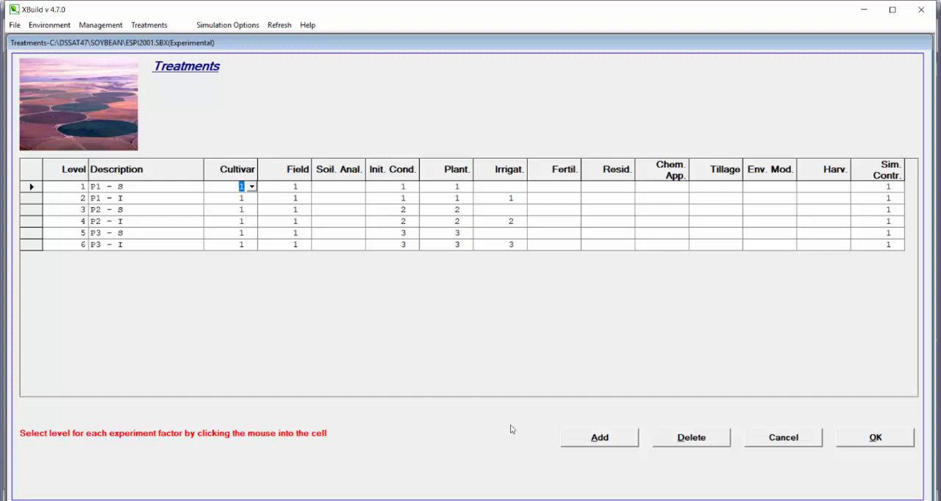
pyautogui.click(613, 446)
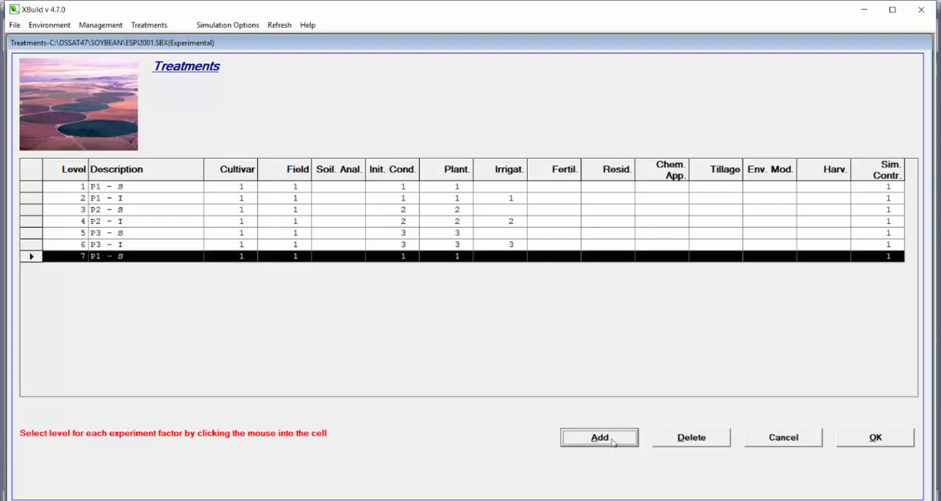
pyautogui.click(250, 256)
pyautogui.click(247, 279)
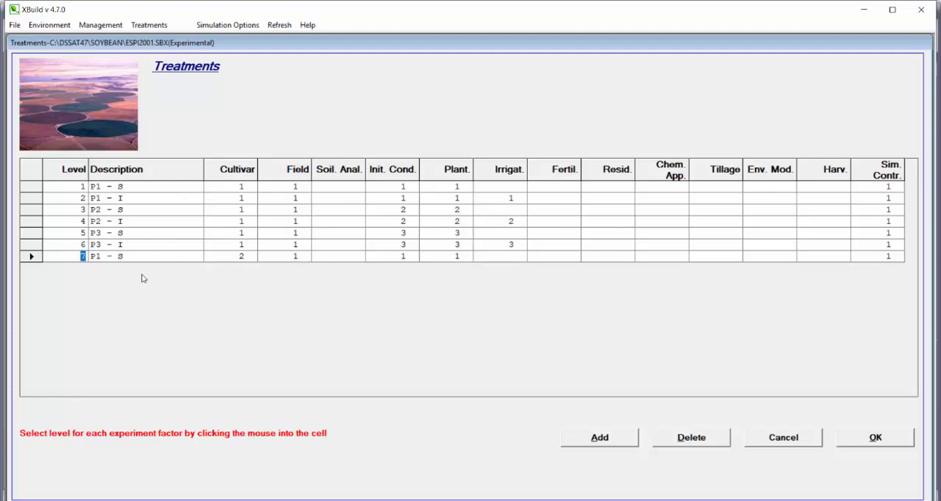
# - Delete treatment 7 and accept the treatments
pyautogui.click(122, 258)
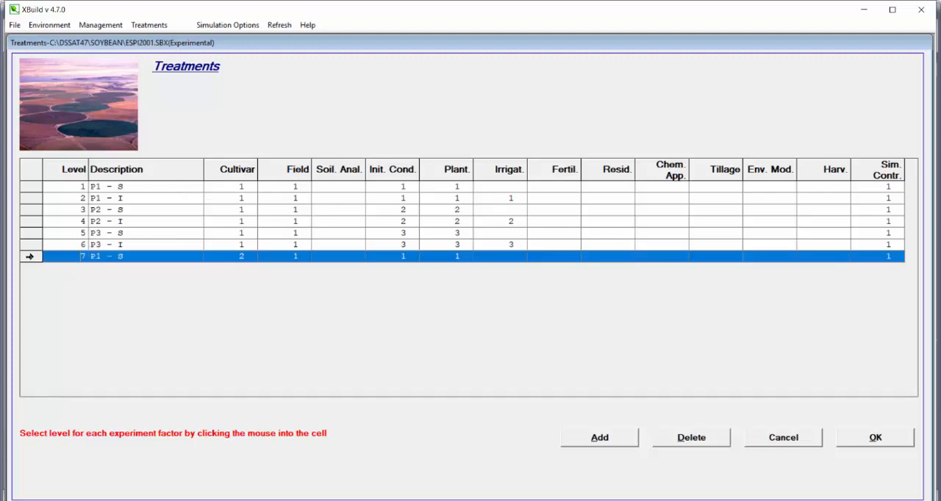
pyautogui.click(717, 441)
pyautogui.click(483, 299)
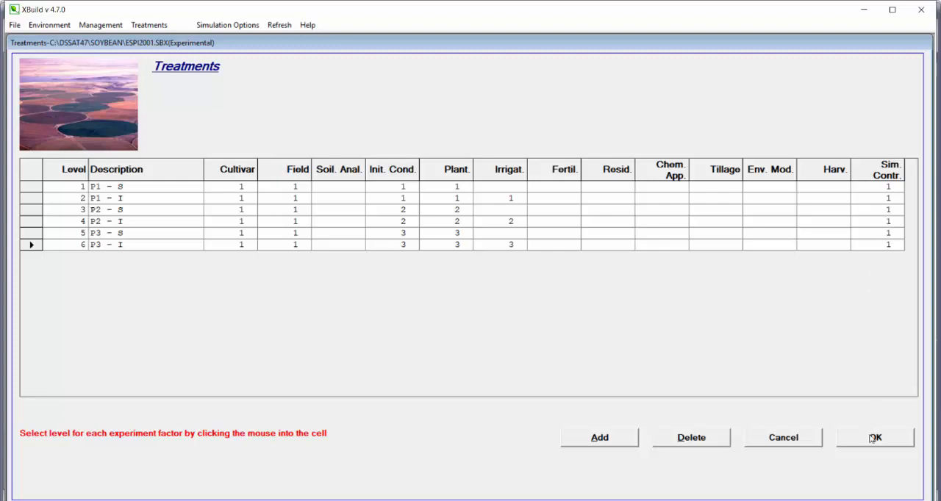
pyautogui.click(873, 439)
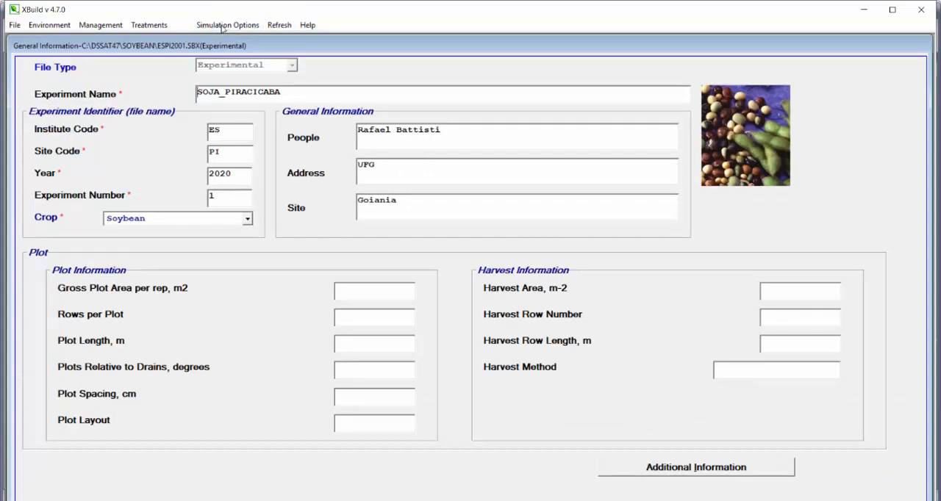
# - Open the simulation options and set the simulation start date to 18 October
pyautogui.click(222, 28)
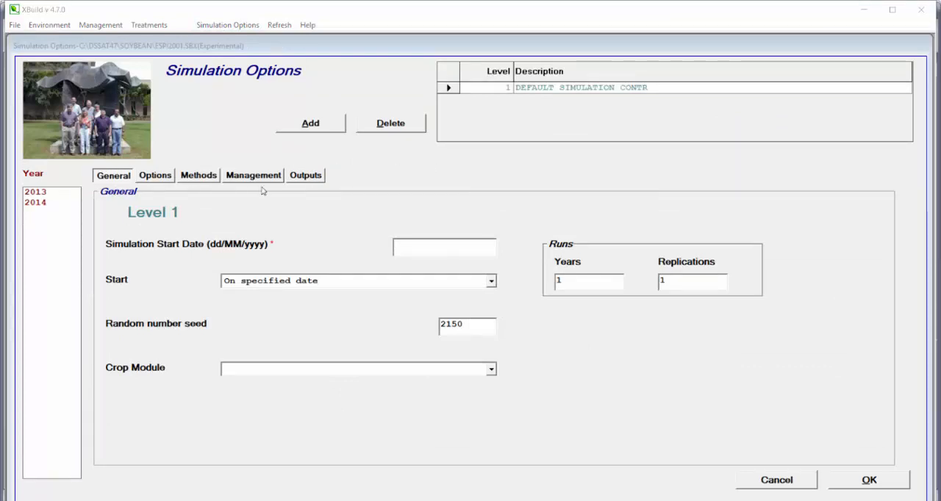
pyautogui.click(419, 214)
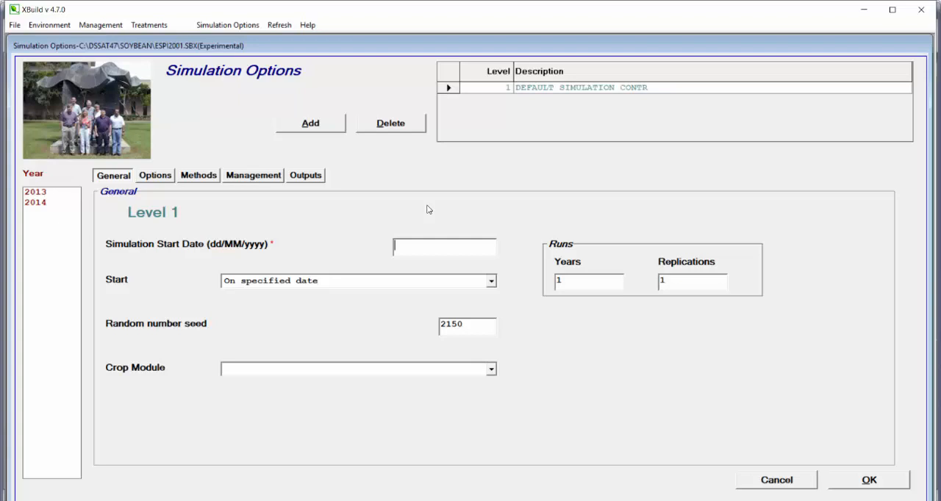
pyautogui.write('18/10/2013')
# - Set the CO2 simulation option to Read from weather file
pyautogui.click(167, 181)
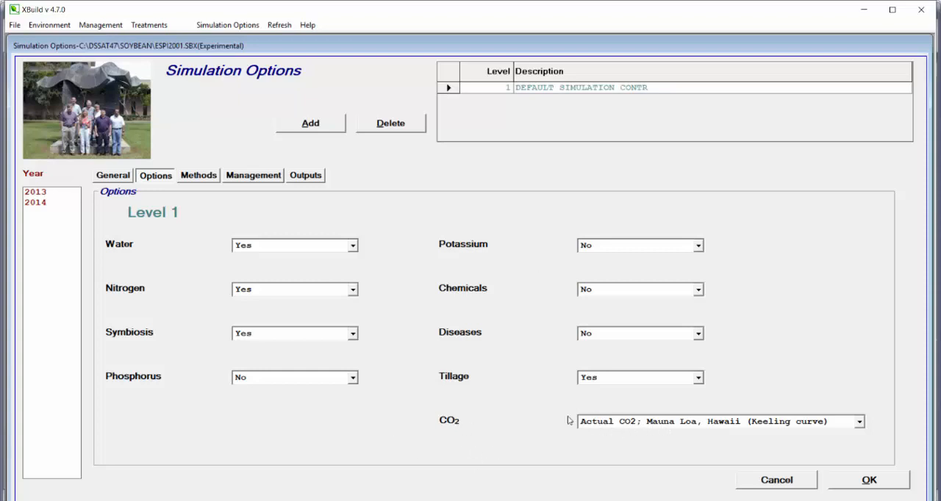
pyautogui.click(632, 424)
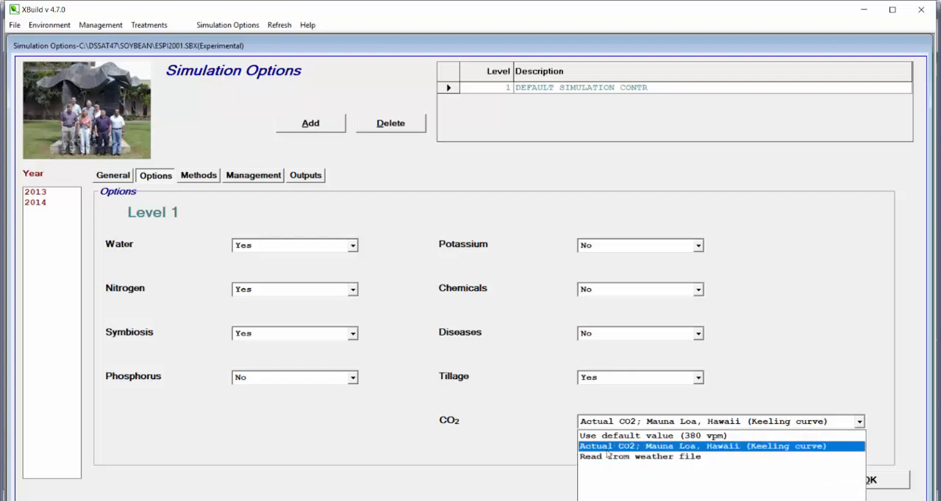
pyautogui.click(682, 457)
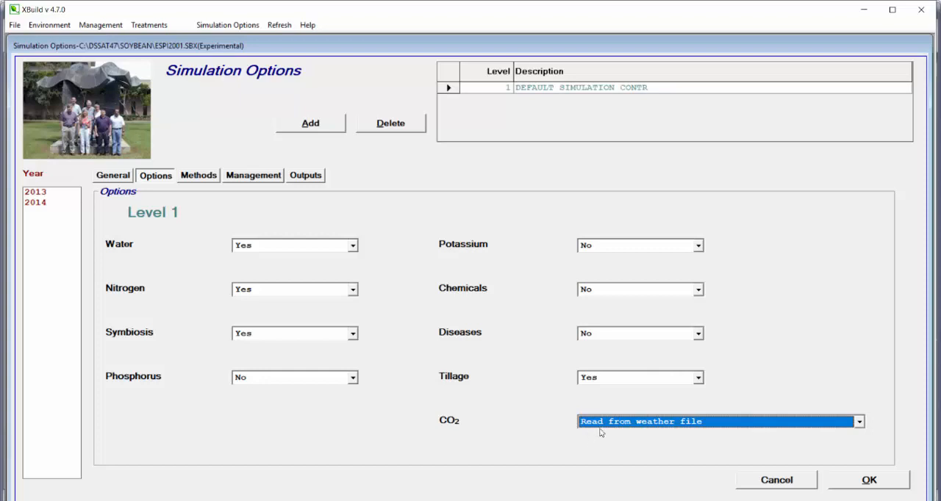
pyautogui.click(625, 423)
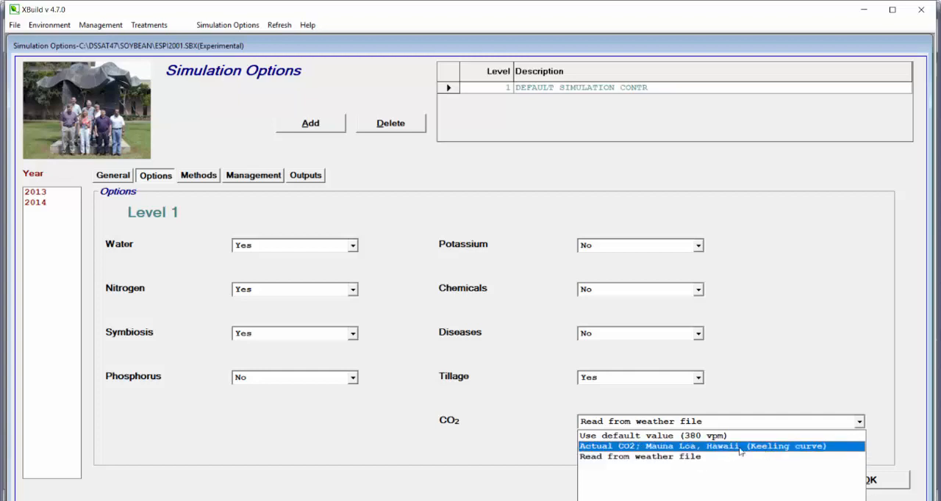
pyautogui.click(662, 457)
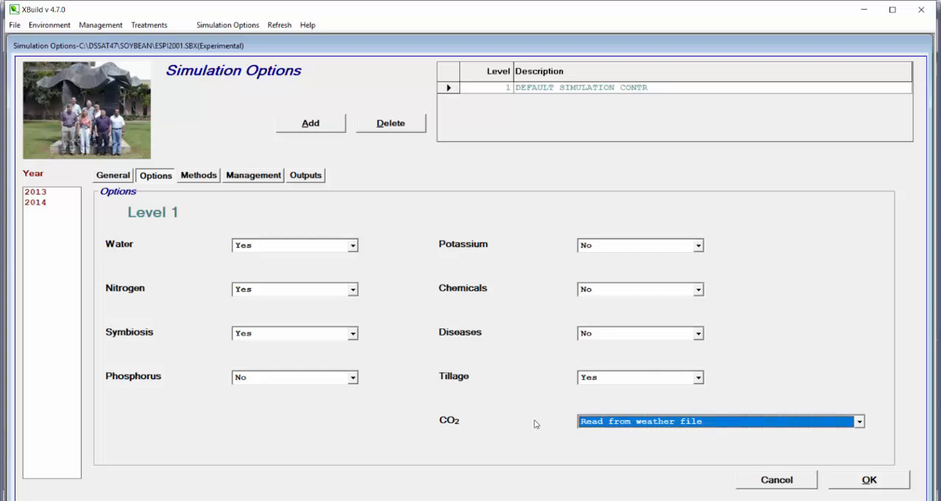
# - Switch the Water simulation option to No and back to Yes
pyautogui.click(350, 246)
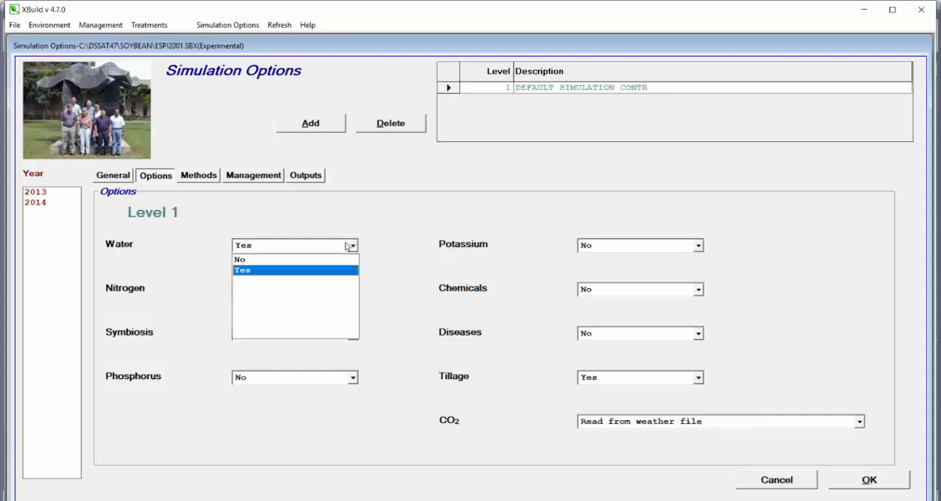
pyautogui.click(342, 259)
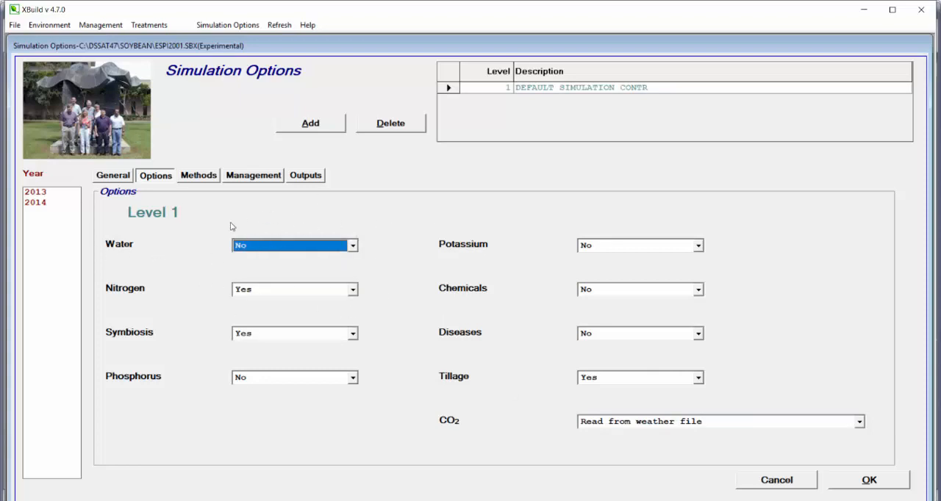
pyautogui.click(258, 252)
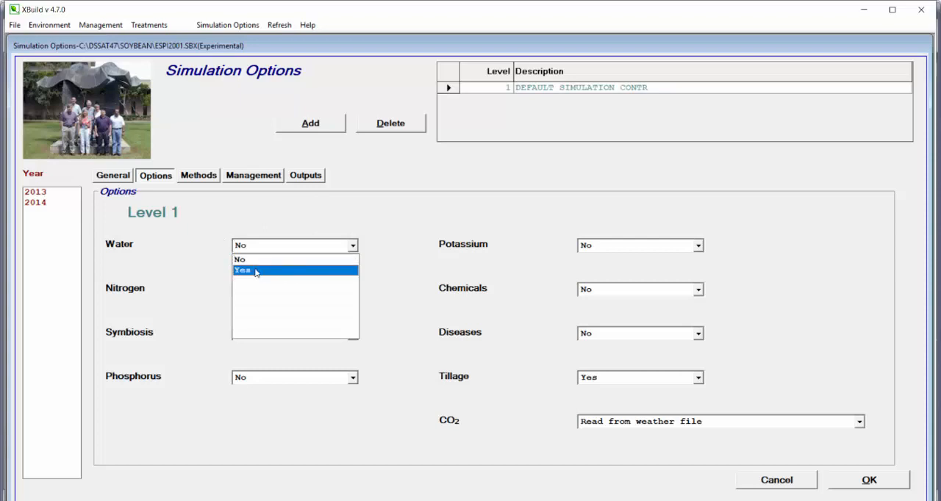
pyautogui.click(258, 269)
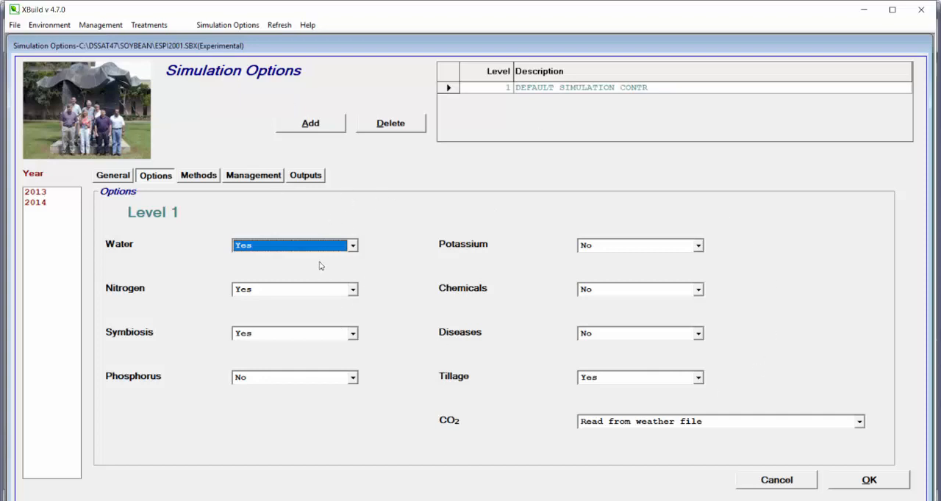
# - Set the evapotranspiration method to FAO-56 in the simulation methods
pyautogui.click(203, 180)
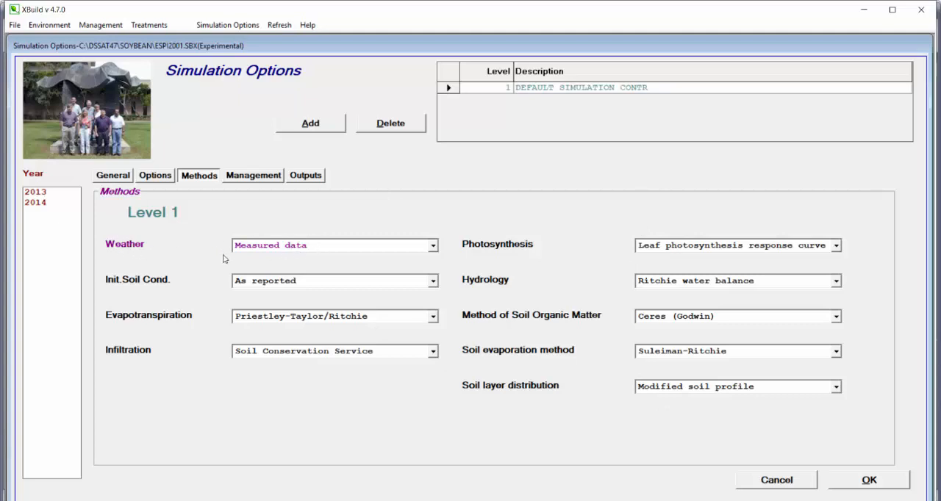
pyautogui.click(382, 322)
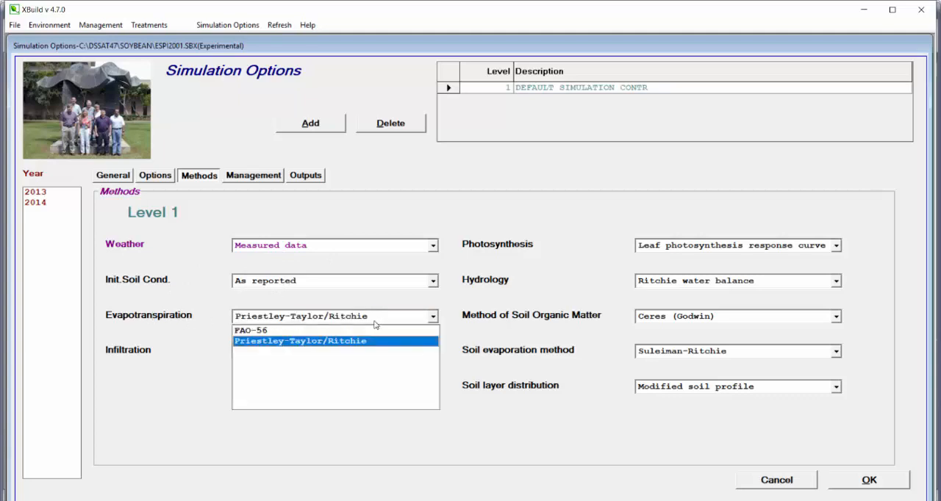
pyautogui.click(331, 330)
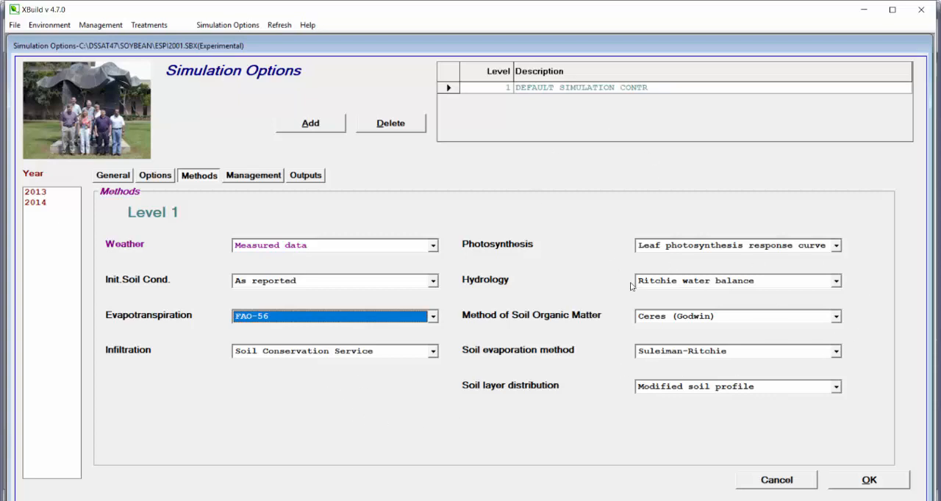
# - Check the management options, set the Carbon detail output to No and reselect its value, and accept the simulation options
pyautogui.click(253, 184)
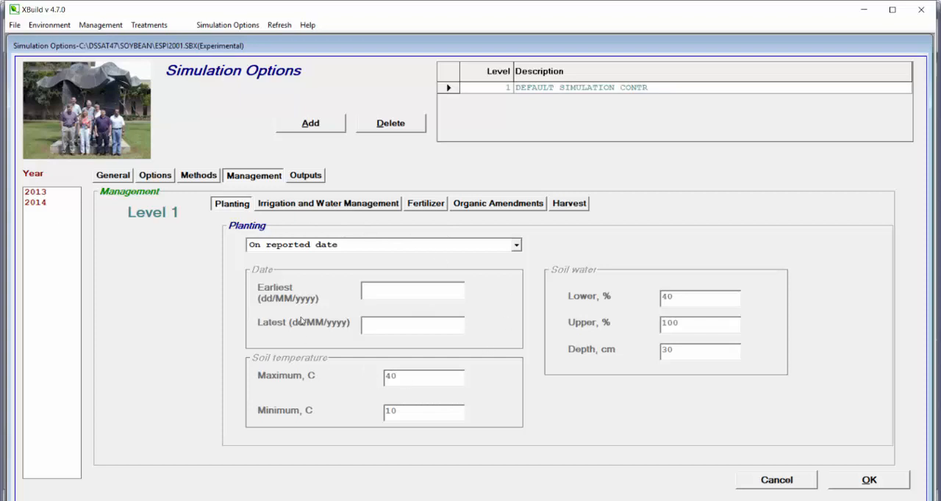
pyautogui.click(308, 177)
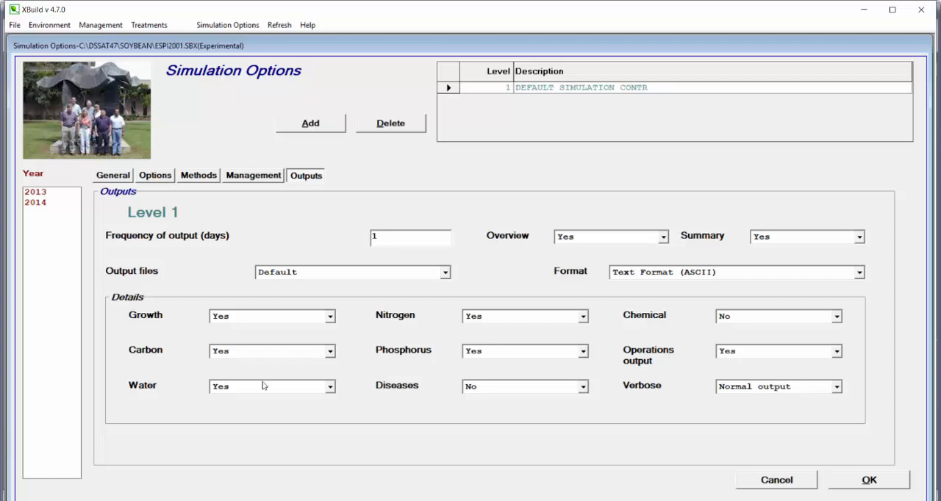
pyautogui.click(223, 356)
pyautogui.click(220, 372)
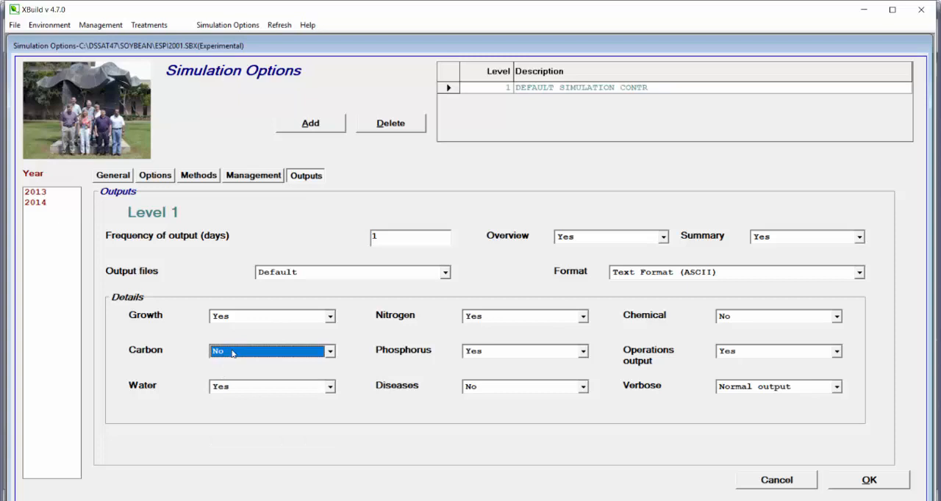
pyautogui.click(233, 353)
pyautogui.click(236, 378)
pyautogui.click(878, 480)
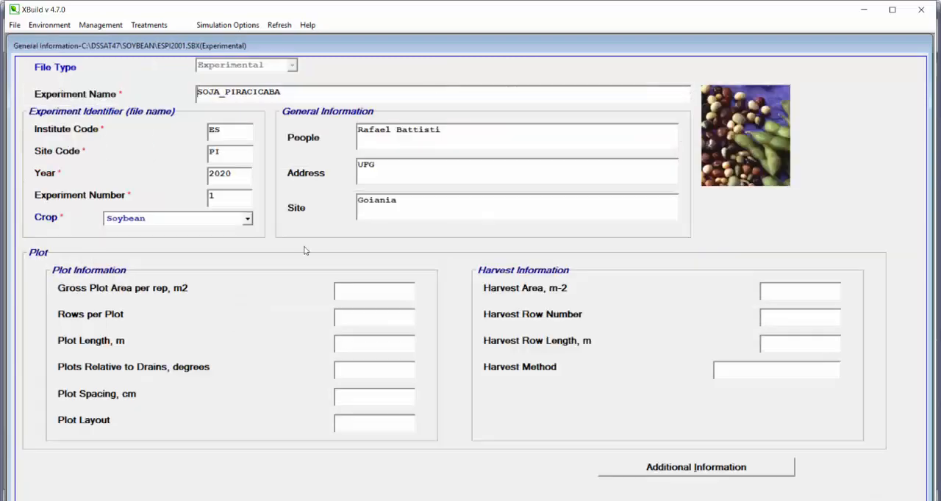
# - Open the treatments table and view the simulation control levels available for treatment P1 - S
pyautogui.click(146, 27)
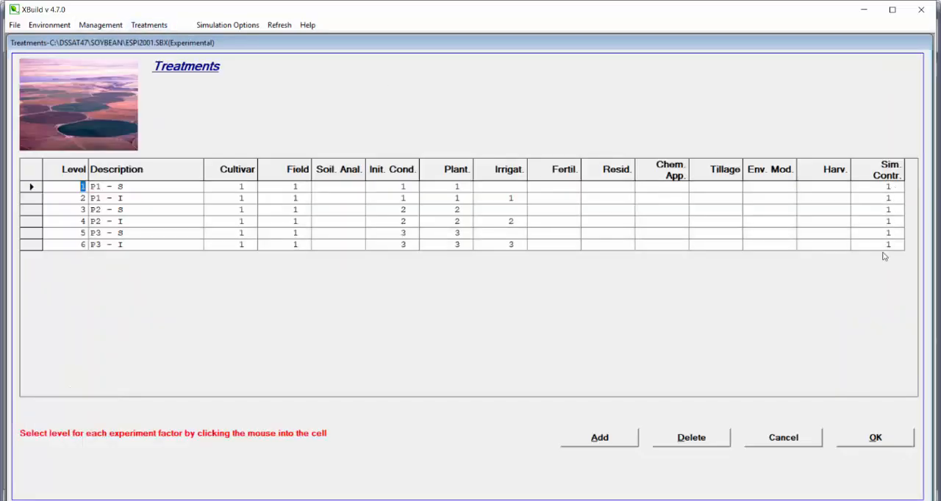
pyautogui.click(884, 191)
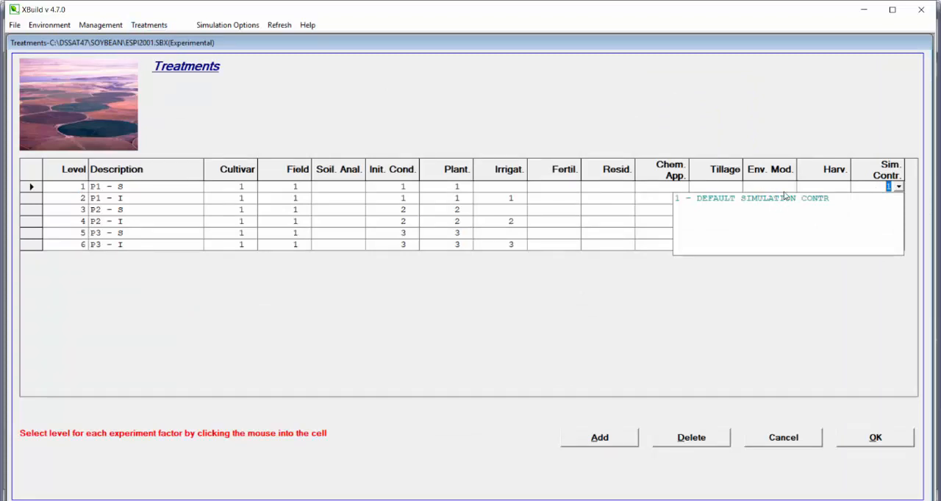
pyautogui.click(830, 140)
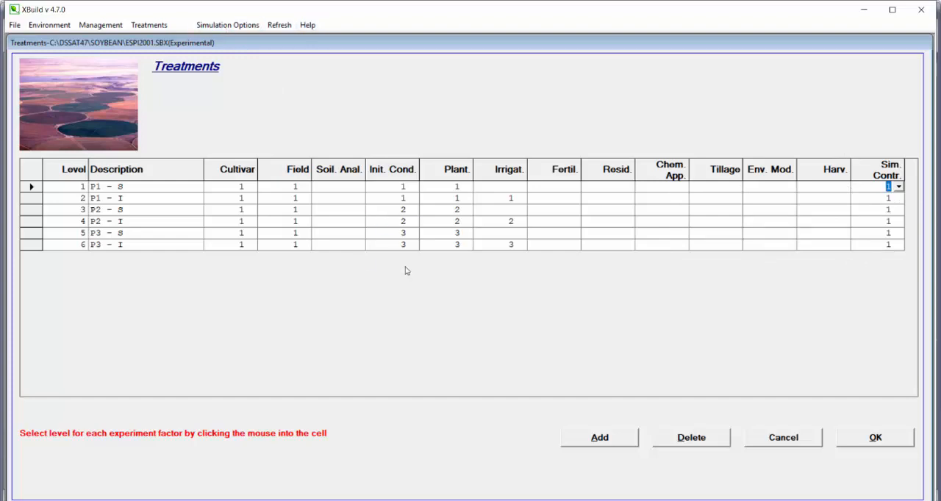
# - Rename simulation control level 1, which uses the FAO-56 evapotranspiration method, as FAO
pyautogui.click(200, 176)
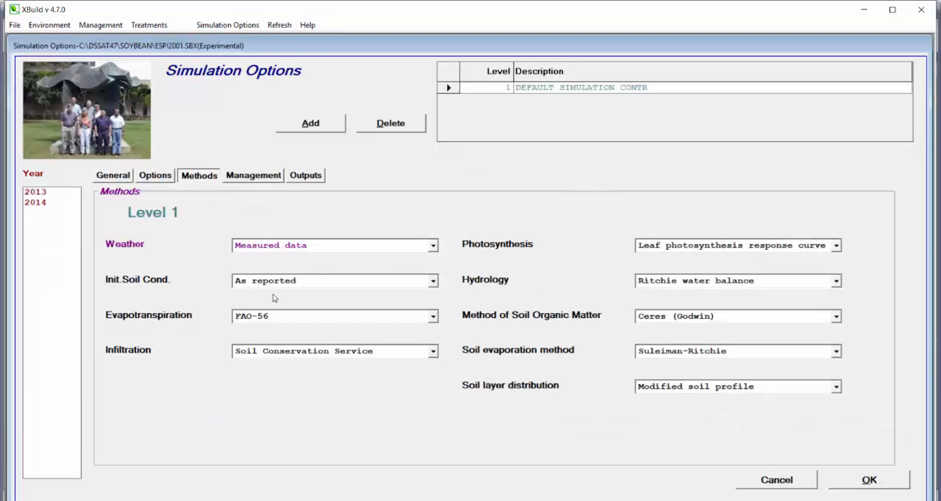
pyautogui.click(535, 88)
pyautogui.write('FAO')
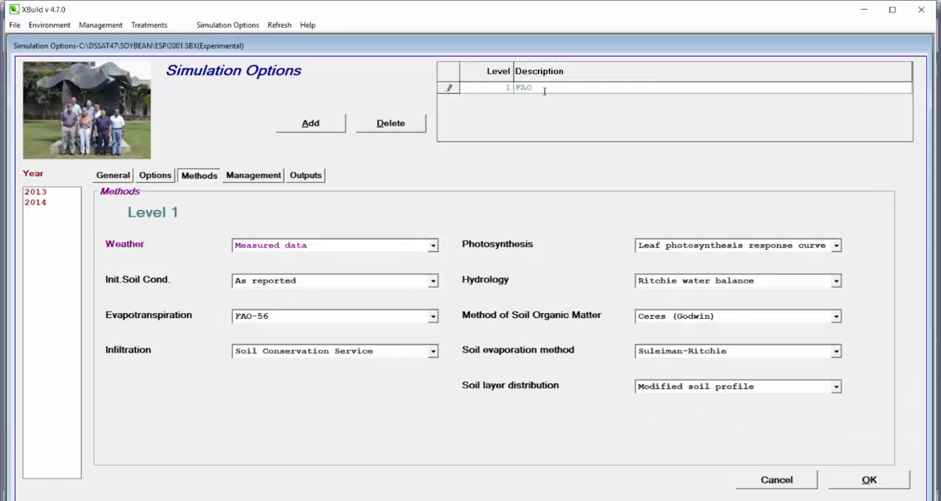
# - Add a second simulation control level named PT with evapotranspiration set to Priestley-Taylor/Ritchie, and accept the options
pyautogui.click(326, 131)
pyautogui.click(315, 316)
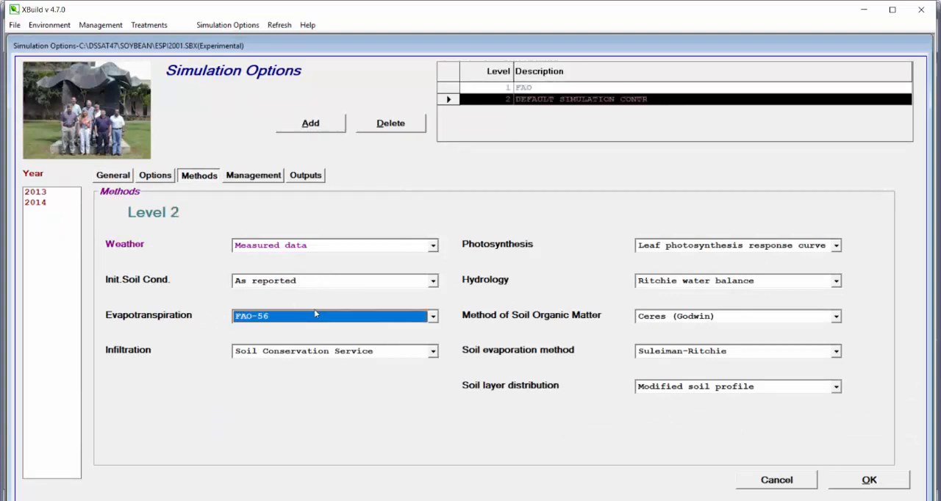
pyautogui.click(303, 342)
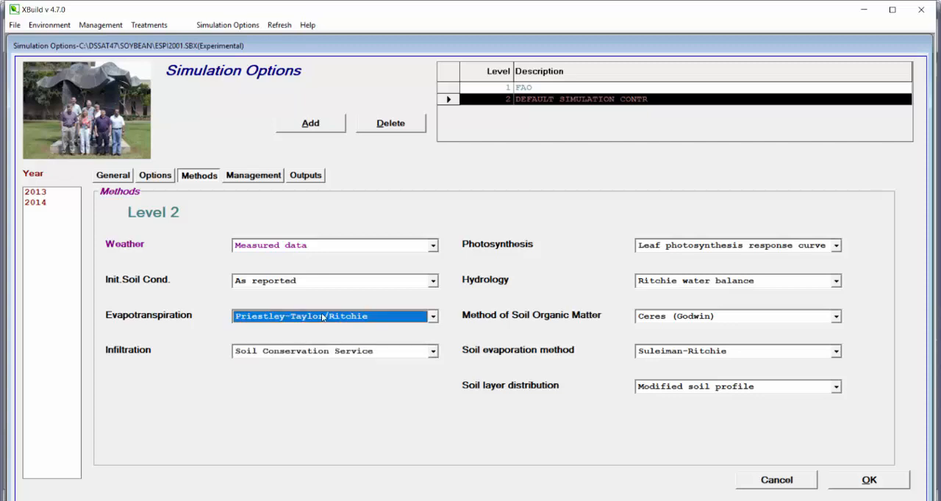
pyautogui.click(610, 101)
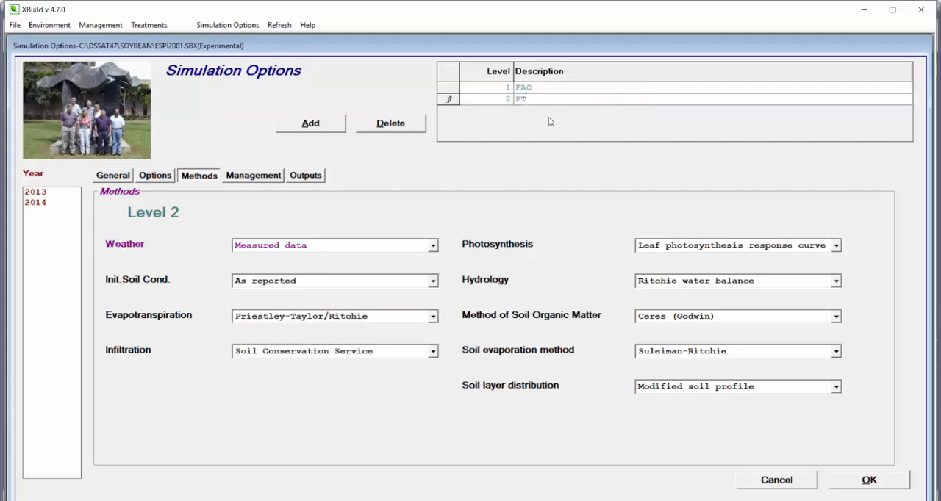
pyautogui.click(867, 480)
# - Assign simulation control level 1 - FAO to treatment P1 - S in the treatments table
pyautogui.click(150, 25)
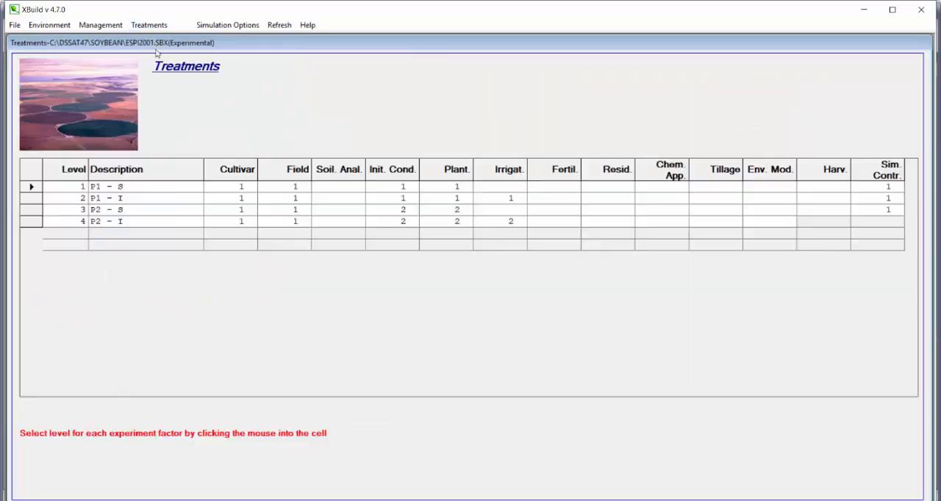
pyautogui.click(879, 188)
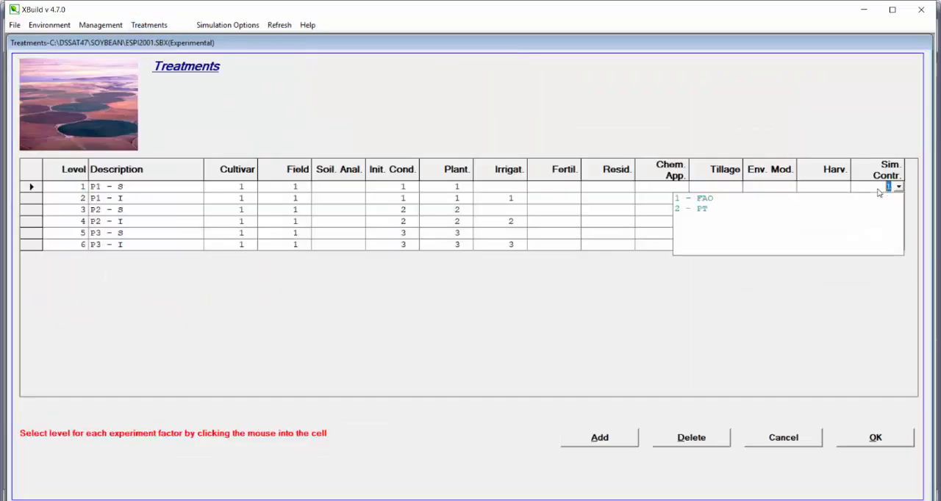
pyautogui.click(705, 200)
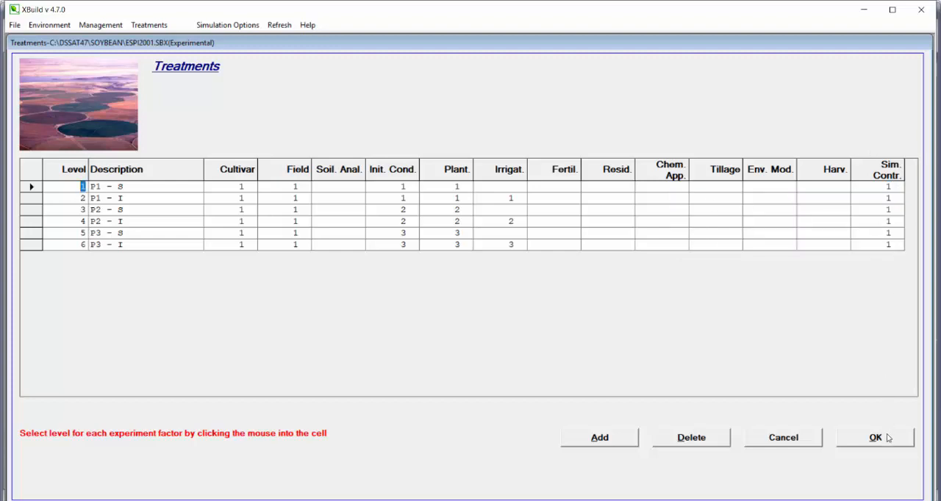
pyautogui.click(41, 27)
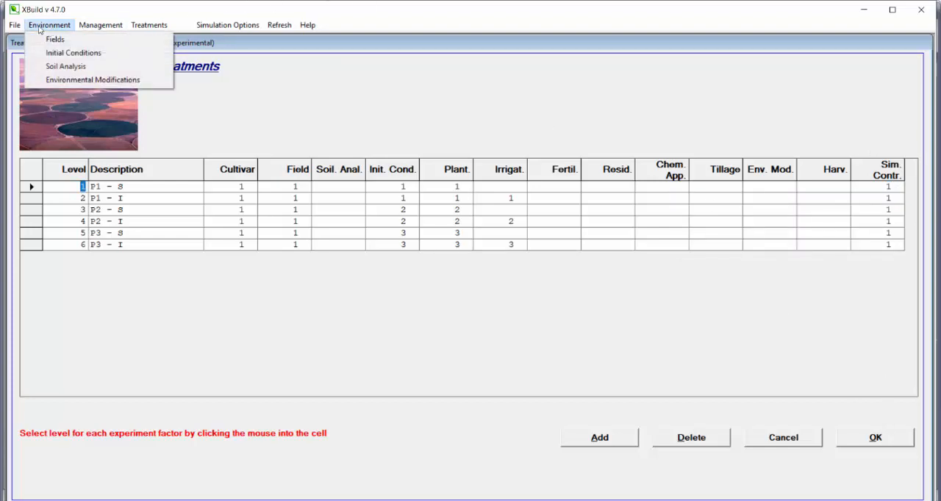
pyautogui.moveTo(100, 30)
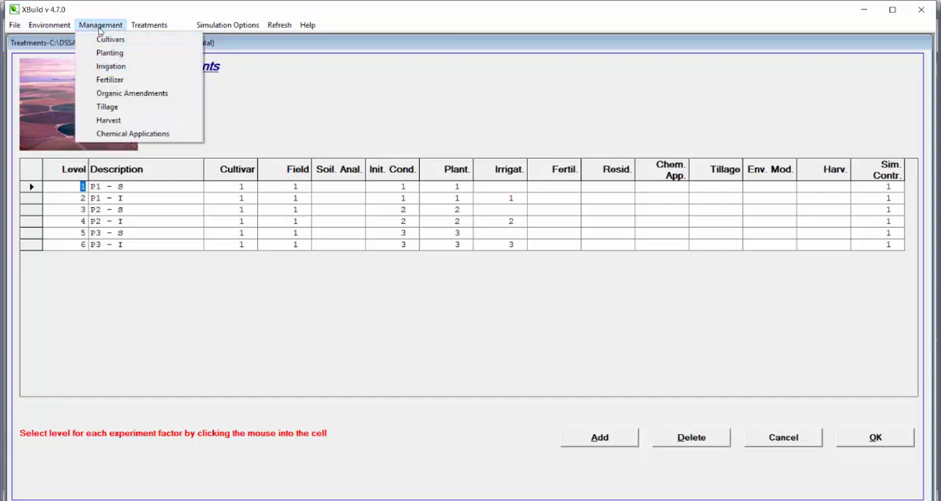
pyautogui.moveTo(52, 21)
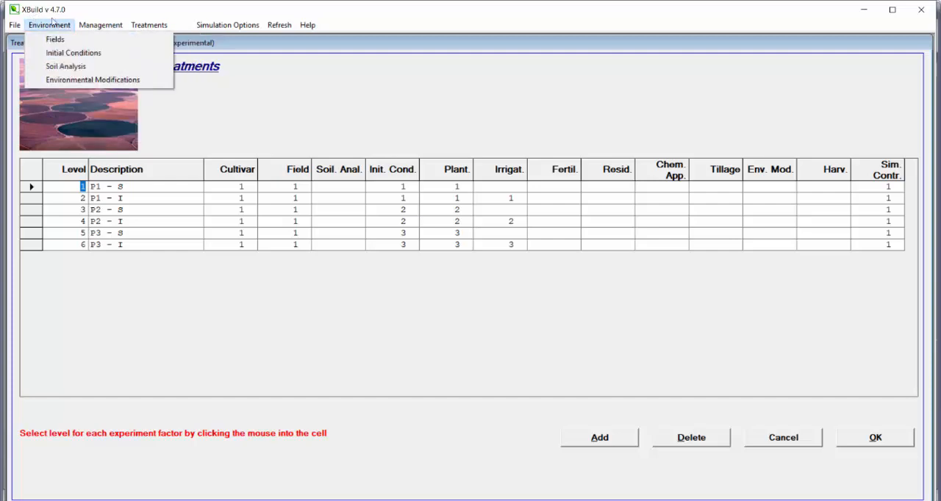
# - Accept the treatments table and save the ESPI2001.SBX experiment file
pyautogui.click(142, 25)
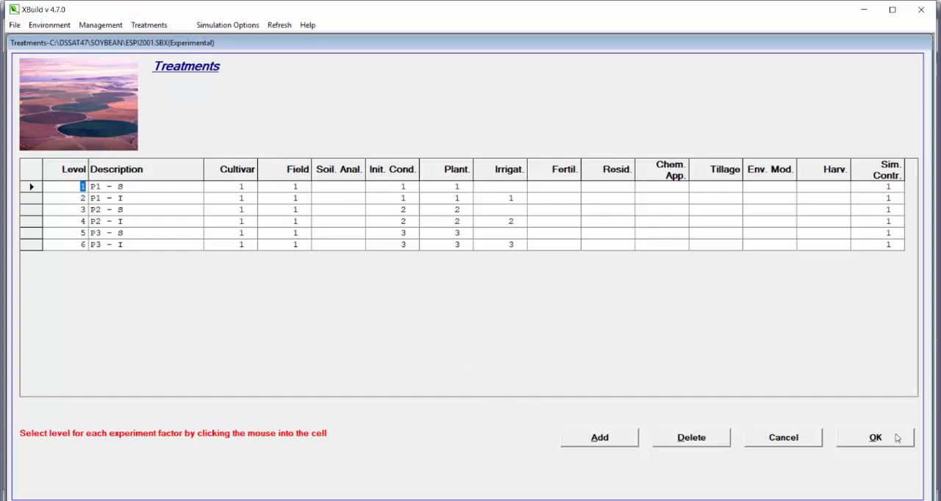
pyautogui.click(896, 439)
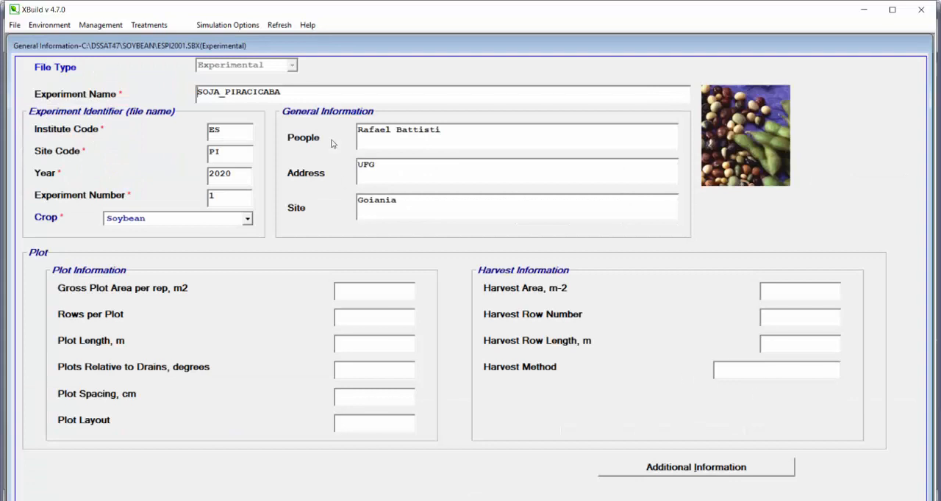
pyautogui.click(14, 25)
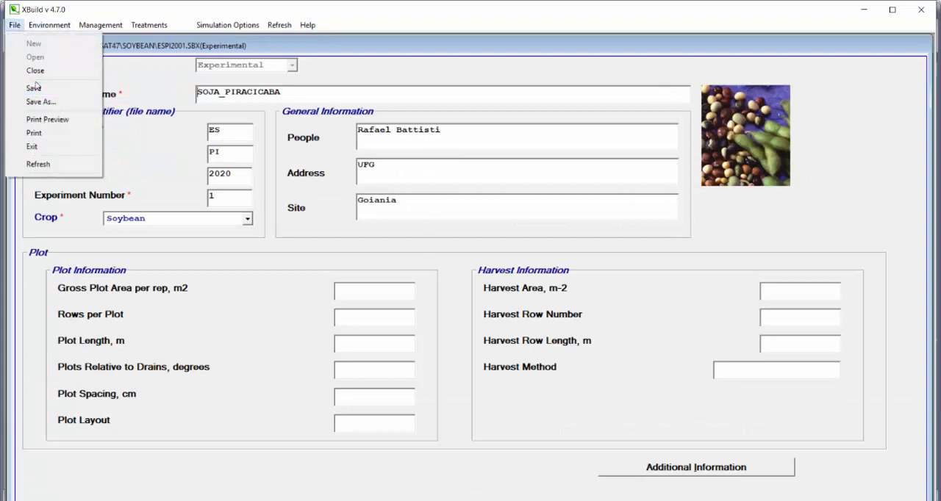
pyautogui.click(33, 88)
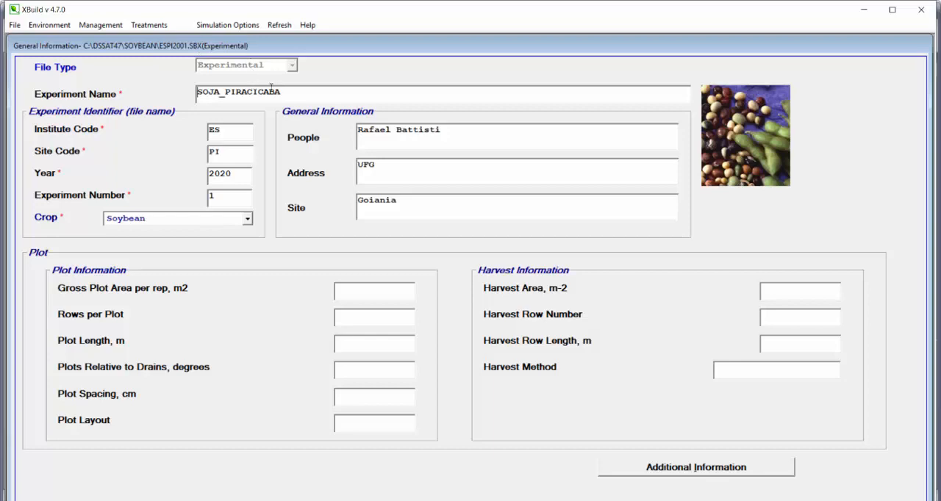
# - Close XBuild to return to DSSAT, refresh the experiment list, and select ESPI2001.SBX to preview its six treatments
pyautogui.click(921, 10)
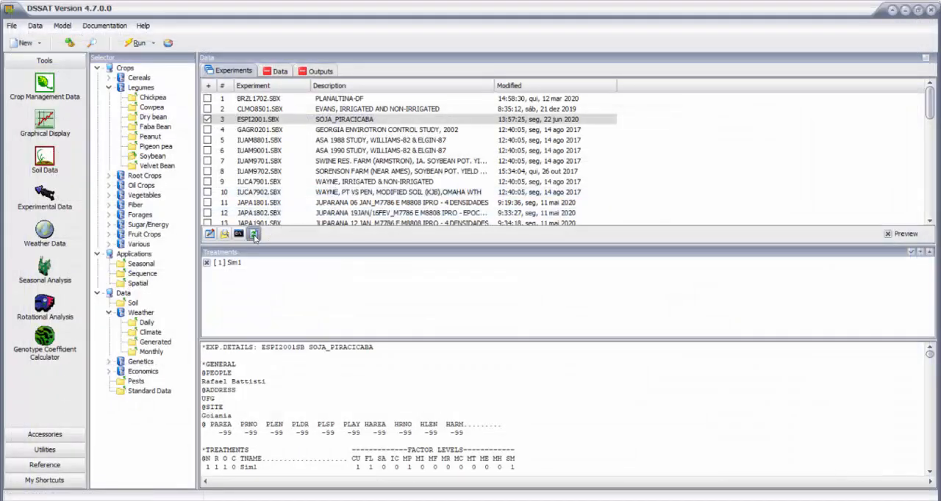
pyautogui.click(254, 234)
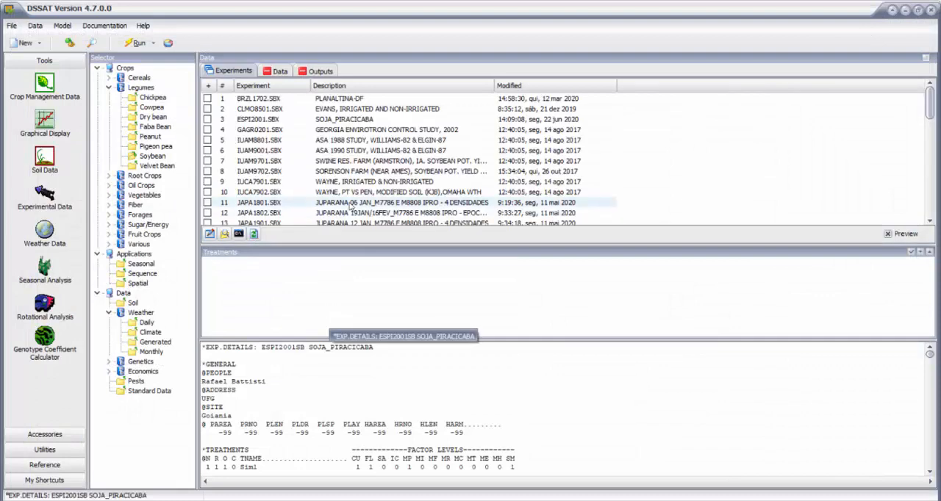
pyautogui.click(208, 119)
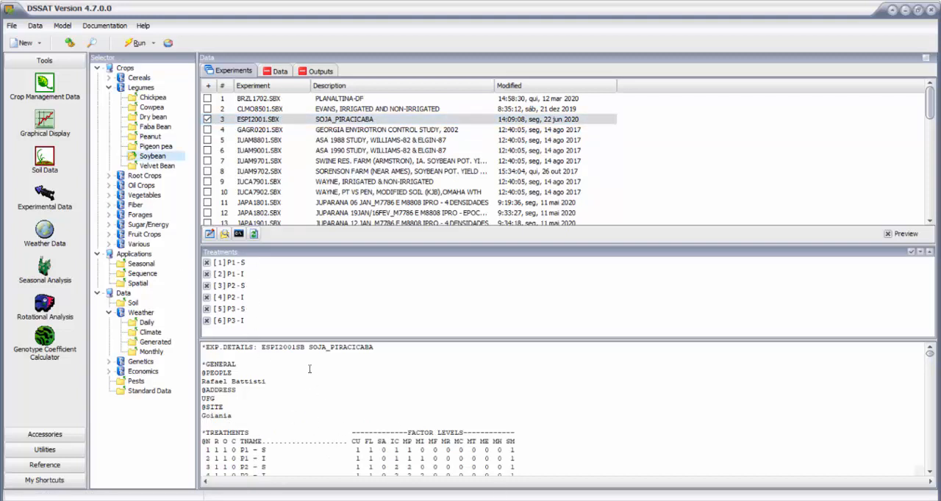
pyautogui.scroll(-2, 309, 375)
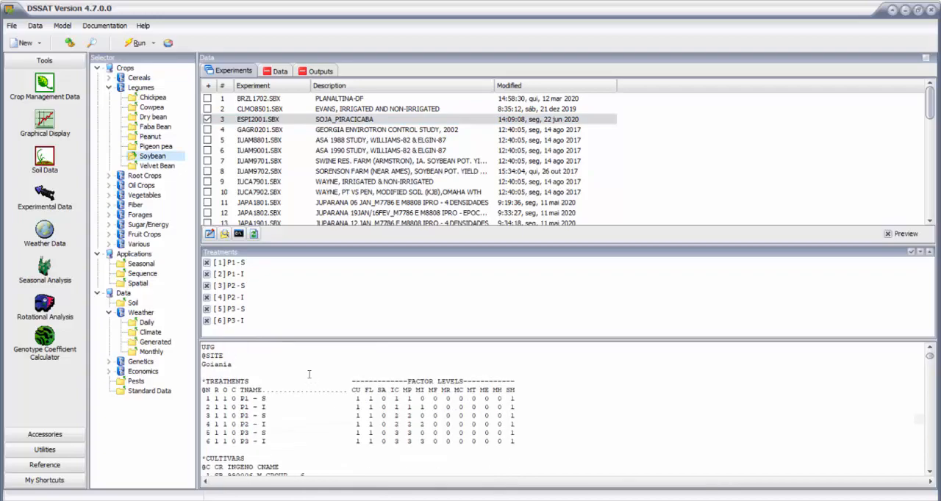
# - Open ESPI2001.SBX in Notepad and examine how the treatment factor levels refer to the cultivar, weather station and soil entries
pyautogui.click(226, 234)
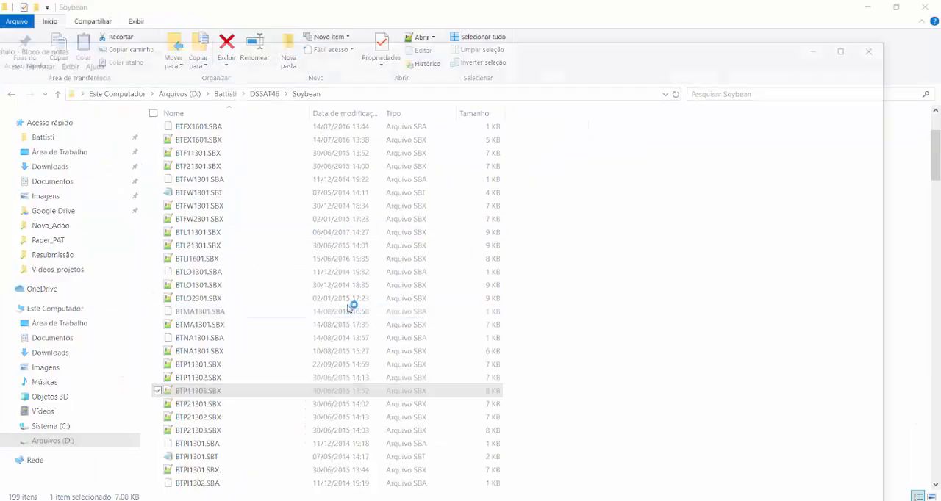
pyautogui.click(851, 45)
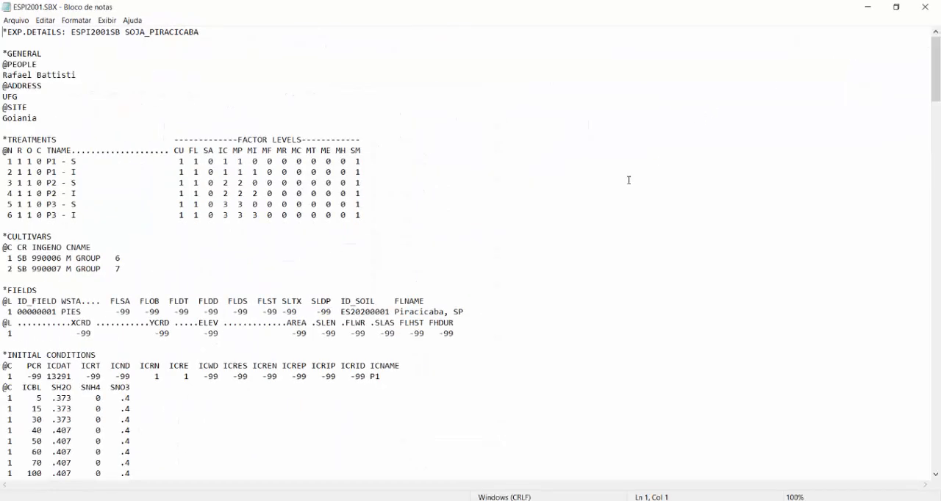
pyautogui.moveTo(5, 140); pyautogui.dragTo(66, 140)
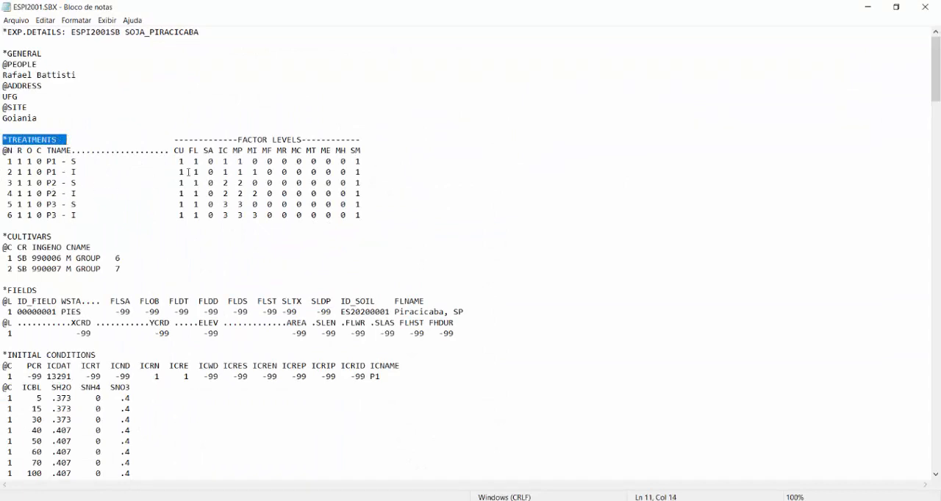
pyautogui.moveTo(175, 151); pyautogui.dragTo(184, 150)
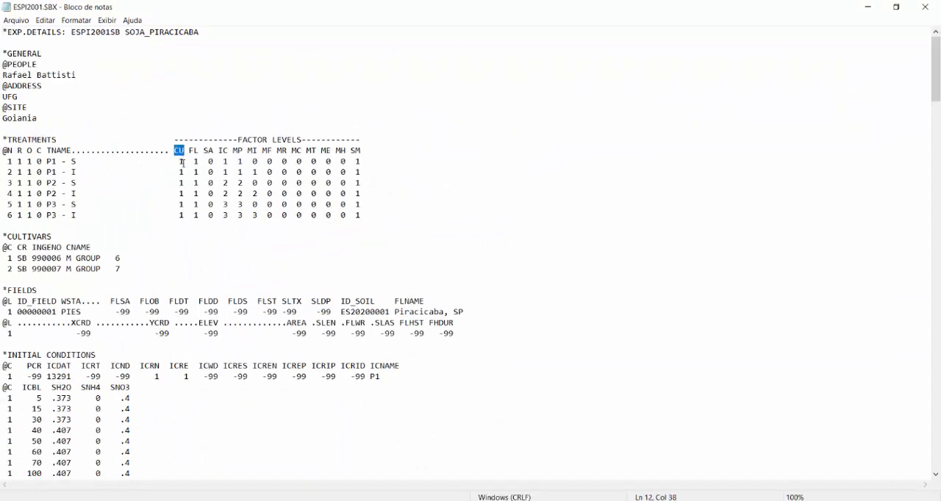
pyautogui.moveTo(7, 258); pyautogui.dragTo(123, 259)
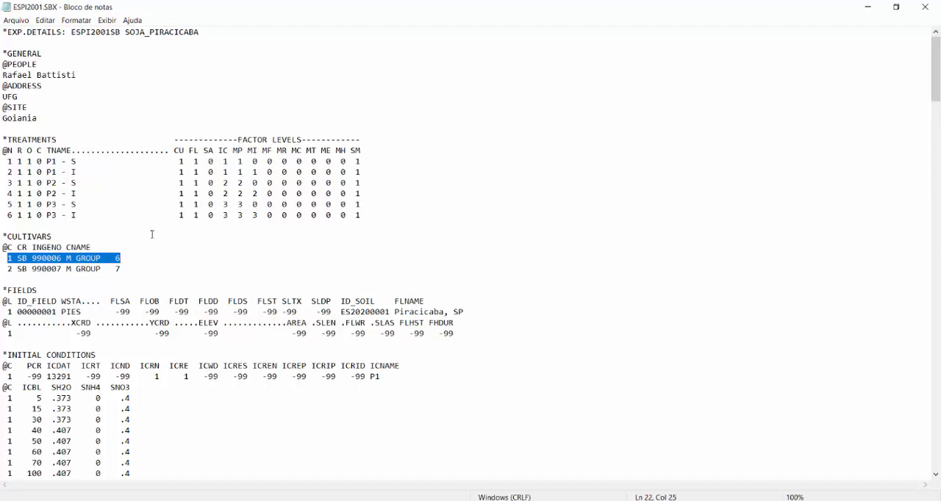
pyautogui.moveTo(64, 312); pyautogui.dragTo(83, 312)
pyautogui.moveTo(341, 312); pyautogui.dragTo(390, 312)
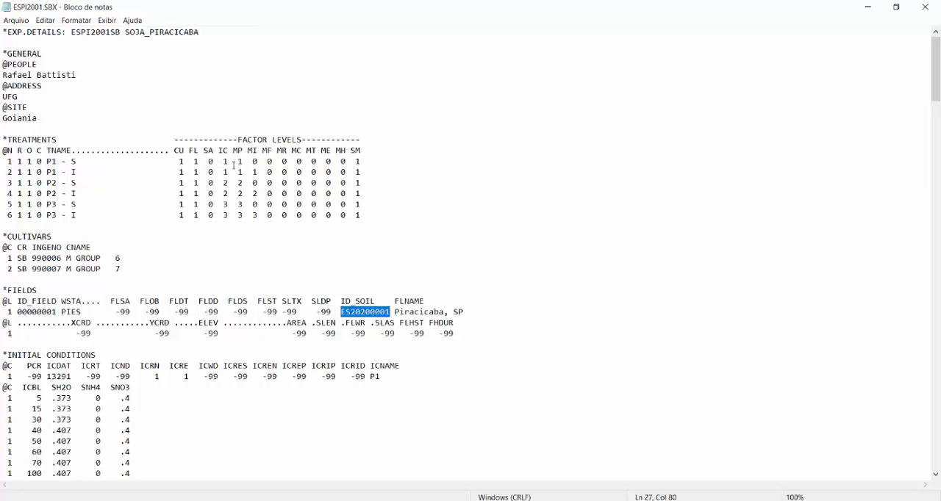
# - Examine the MI irrigation factor levels of the rainfed and irrigated treatments, and close the text file
pyautogui.moveTo(249, 151); pyautogui.dragTo(261, 153)
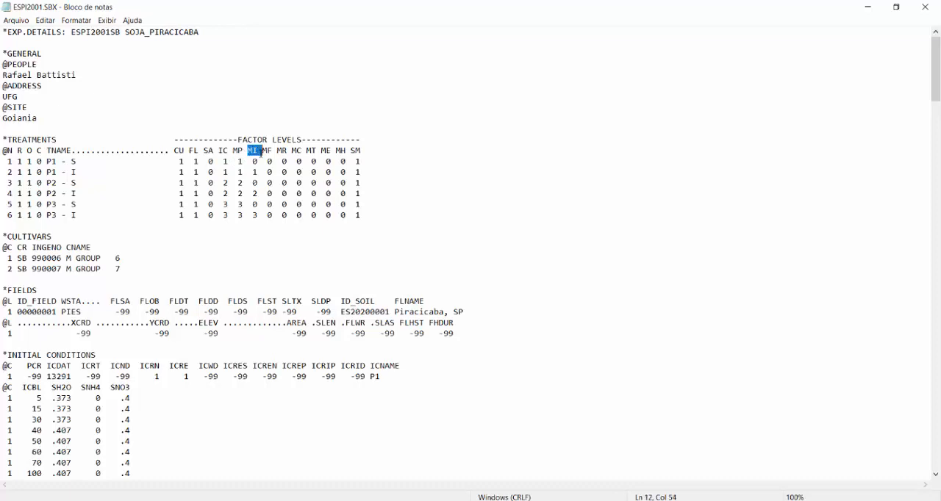
pyautogui.click(255, 161)
pyautogui.click(256, 172)
pyautogui.press('Down')
pyautogui.hotkey('shift', 'Right')
pyautogui.click(254, 205)
pyautogui.press('Down')
pyautogui.hotkey('shift', 'Right')
pyautogui.click(925, 7)
# - Refresh the experiment list, select ESPI2001.SBX, and open the simulation run dialog for its treatments
pyautogui.click(253, 234)
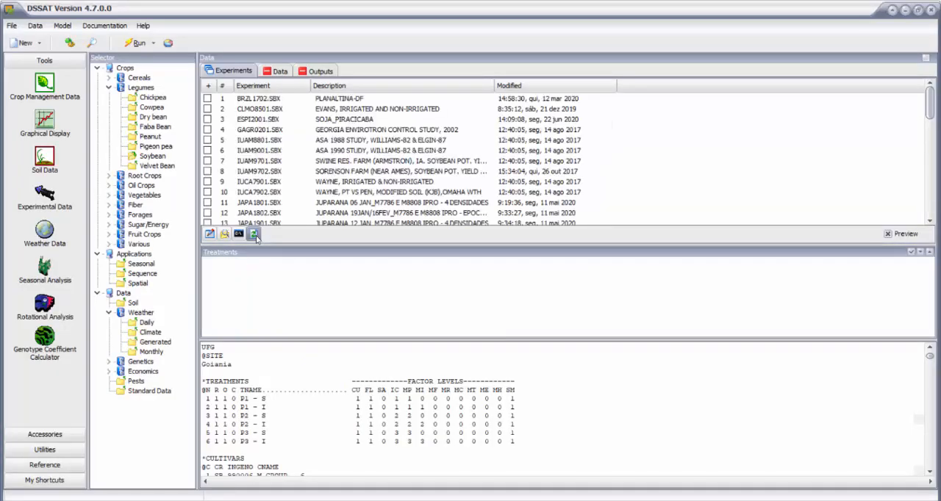
pyautogui.click(207, 119)
pyautogui.click(136, 42)
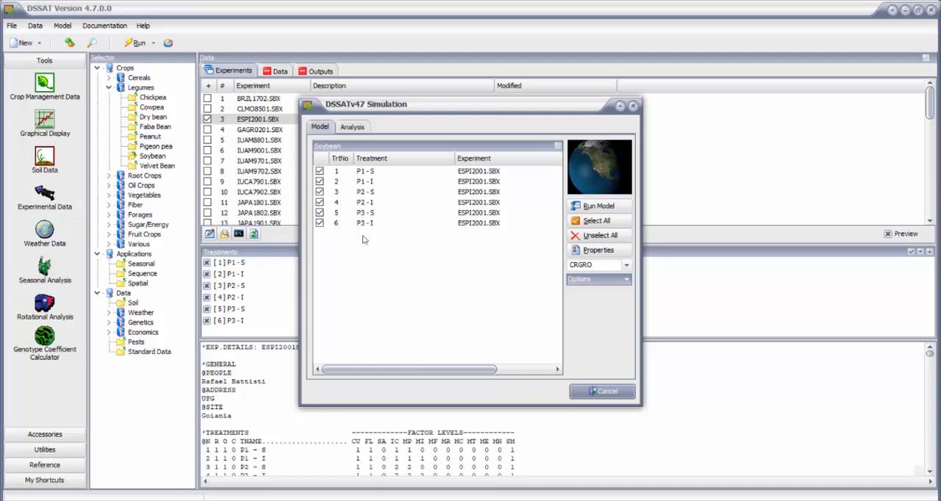
pyautogui.click(319, 182)
pyautogui.click(319, 212)
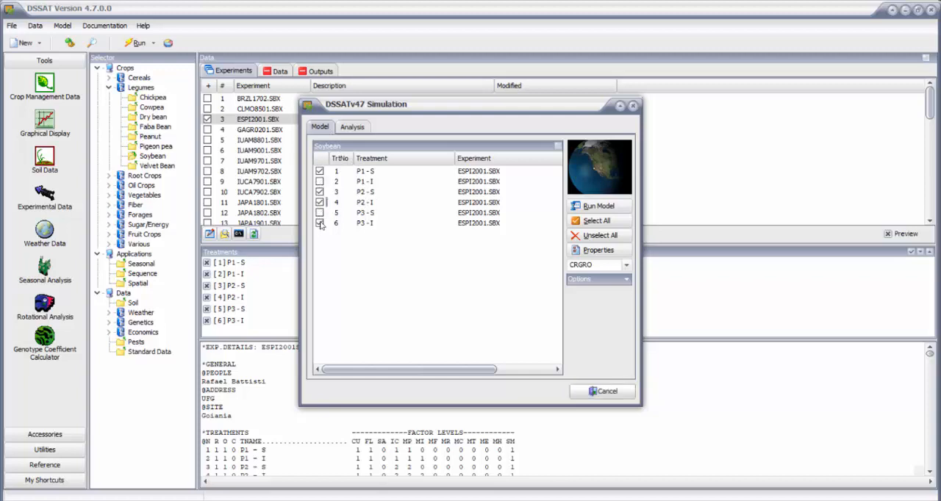
pyautogui.click(319, 222)
pyautogui.click(319, 182)
pyautogui.click(320, 212)
pyautogui.click(319, 223)
# - Run the CRGRO model for all six ESPI2001.SBX treatments and dismiss the completion notice
pyautogui.click(578, 207)
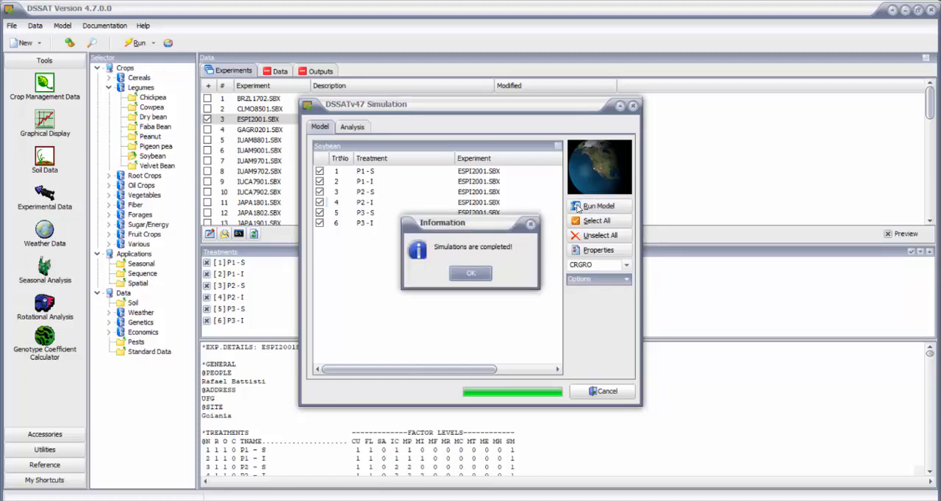
pyautogui.click(469, 274)
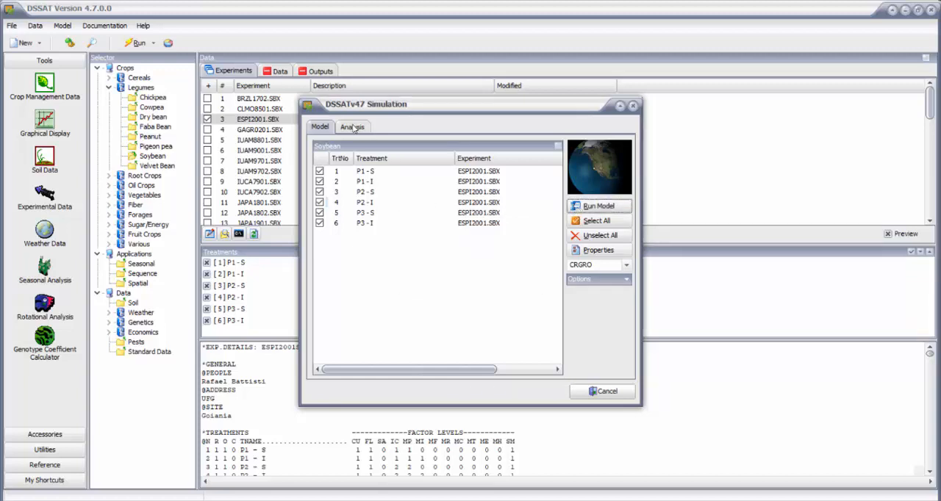
# - Open the simulation's warning messages from the analysis outputs, review WARNING.OUT in Notepad, and close the file
pyautogui.click(362, 128)
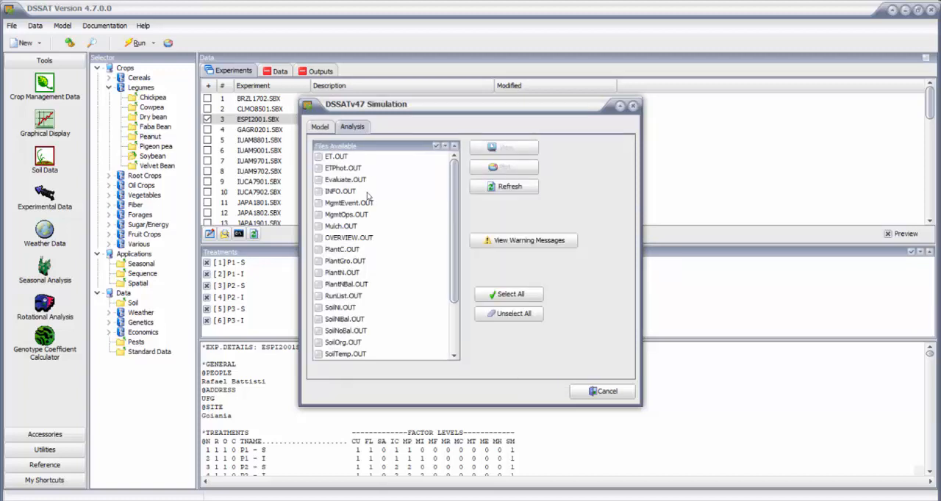
pyautogui.click(532, 247)
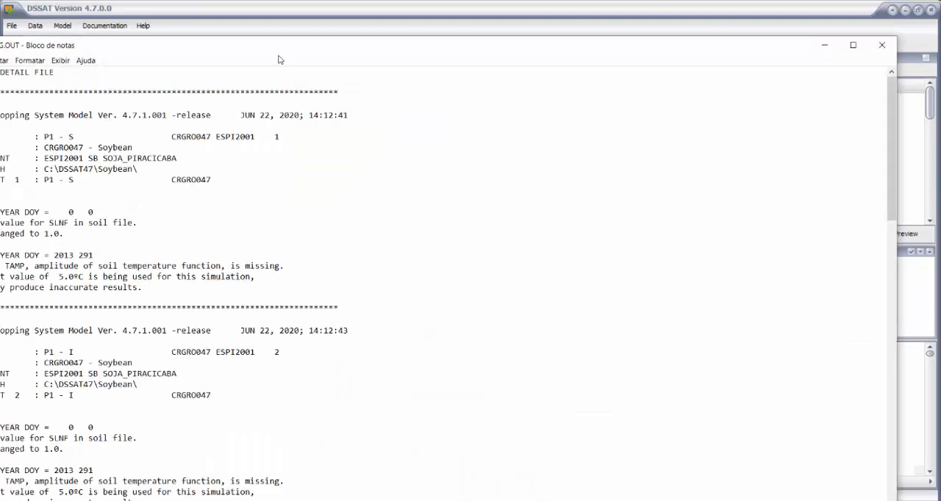
pyautogui.moveTo(412, 48); pyautogui.dragTo(500, 2)
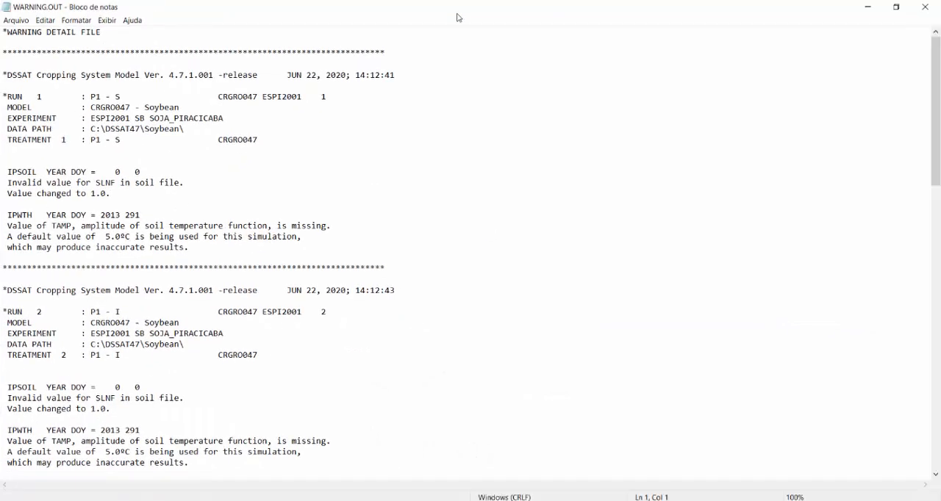
pyautogui.hotkey('alt', 'F4')
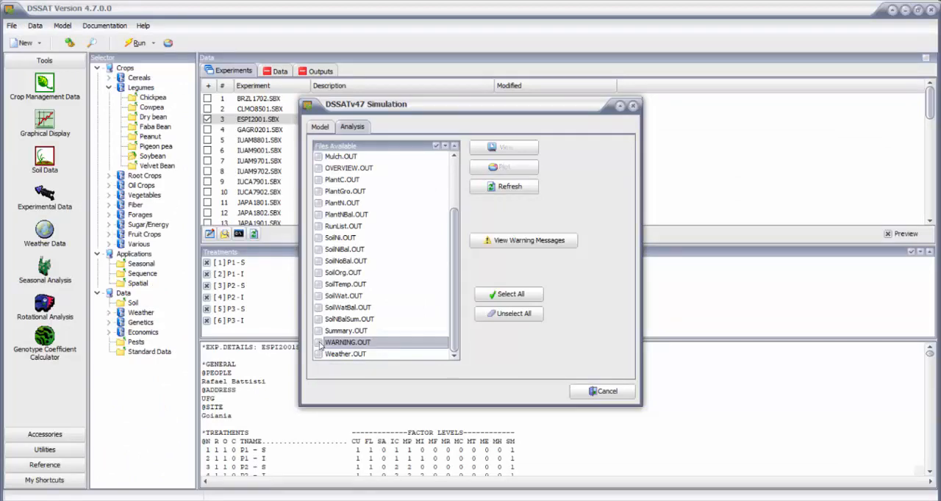
# - Load PlantGro.OUT into GBuild and set the time series plot to use Date instead of days after planting
pyautogui.scroll(1, 333, 334)
pyautogui.scroll(1, 333, 333)
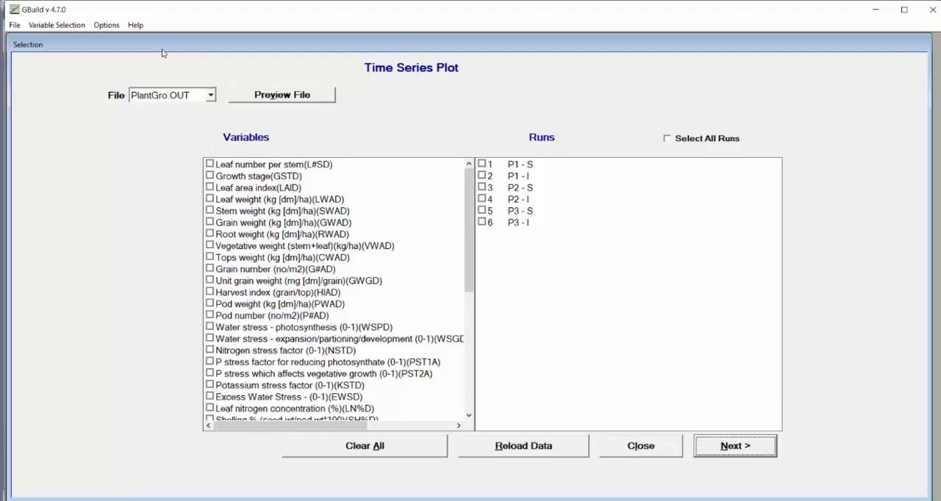
pyautogui.click(106, 26)
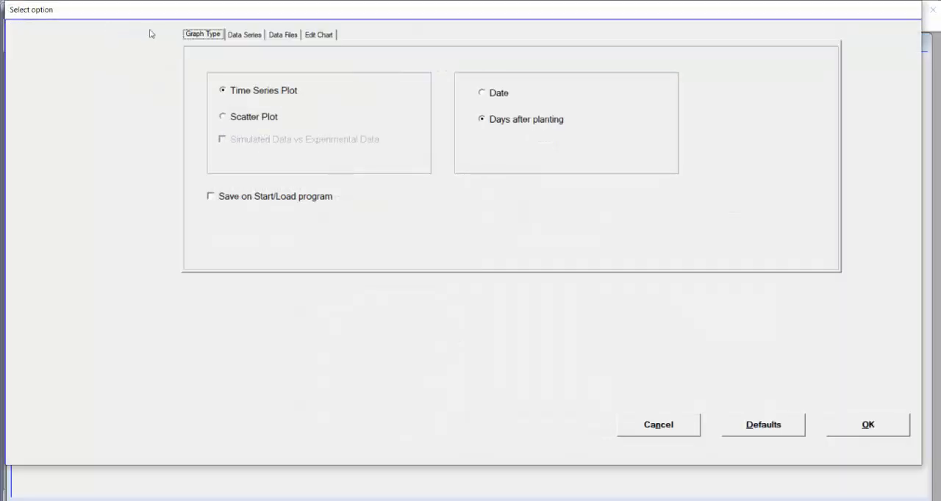
pyautogui.click(497, 122)
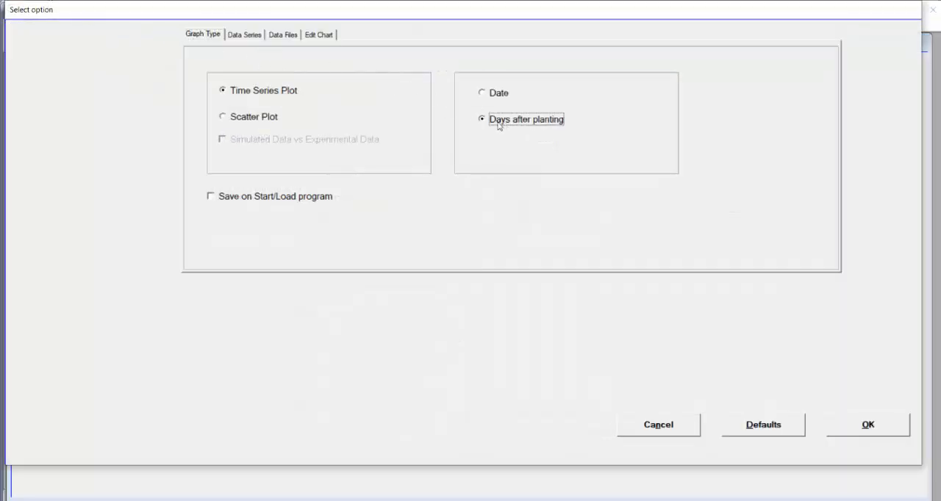
pyautogui.click(492, 95)
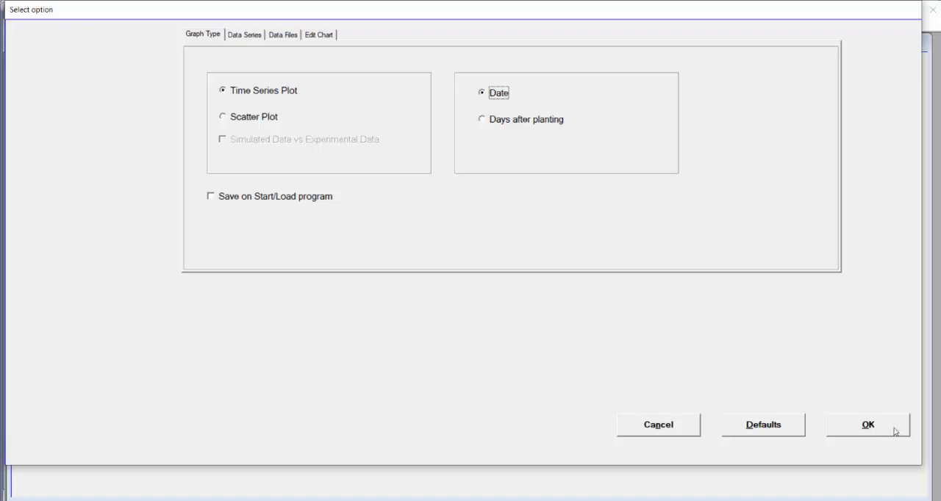
pyautogui.click(896, 432)
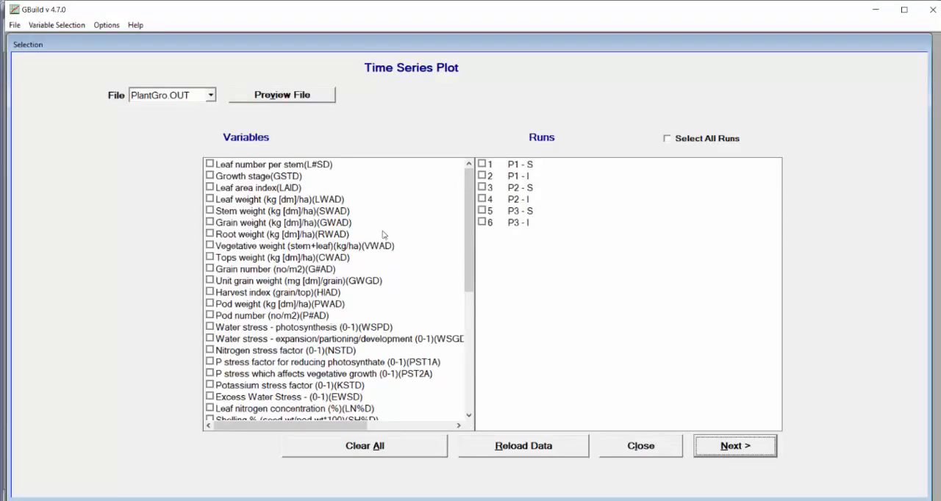
# - Plot Grain weight (GWAD) as a time series for all six runs
pyautogui.click(210, 222)
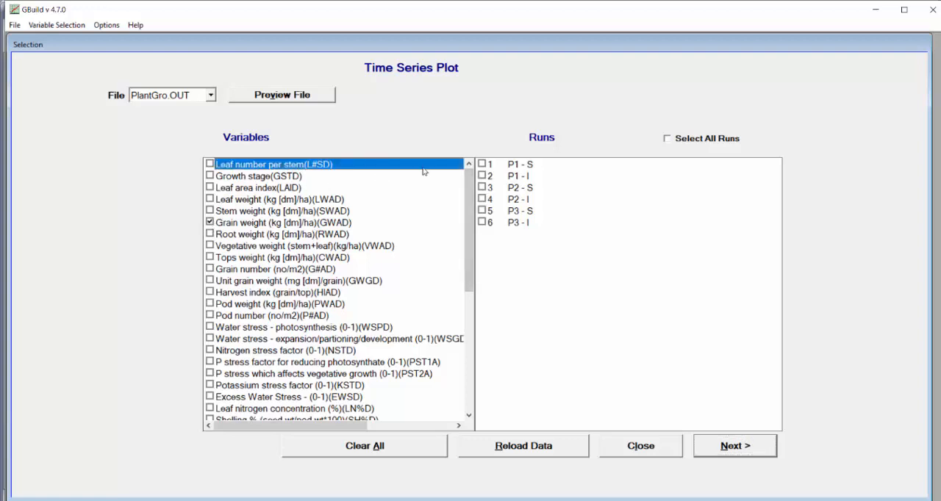
pyautogui.click(490, 168)
pyautogui.click(667, 139)
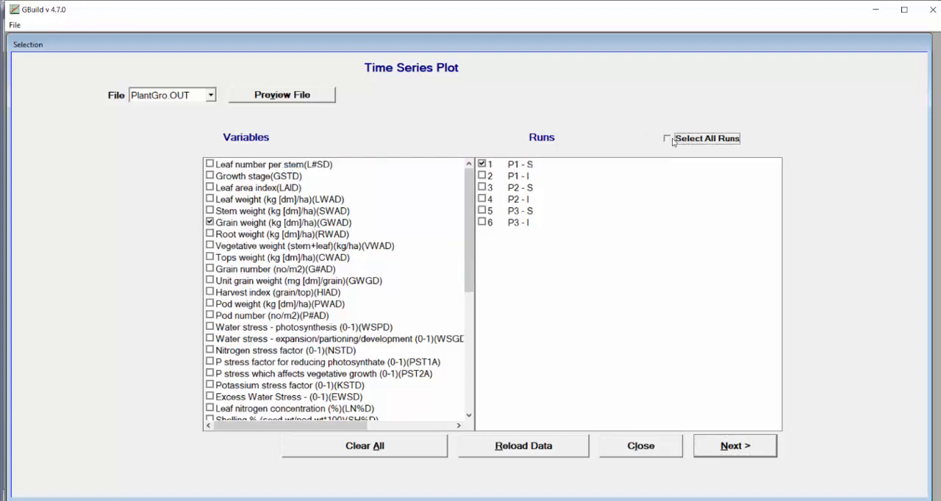
pyautogui.click(761, 449)
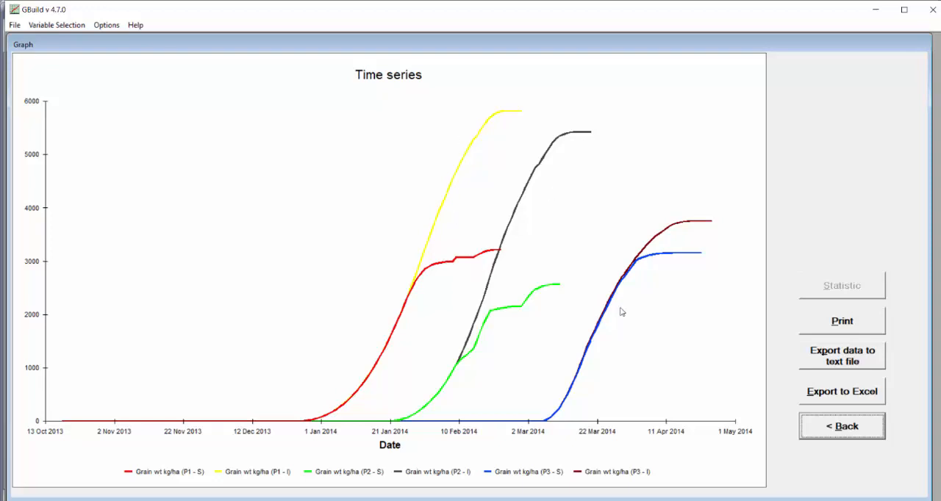
# - Return to the variable selection, clear Tops weight (CWAD), look through the other PlantGro.OUT variables, and close GBuild
pyautogui.click(841, 427)
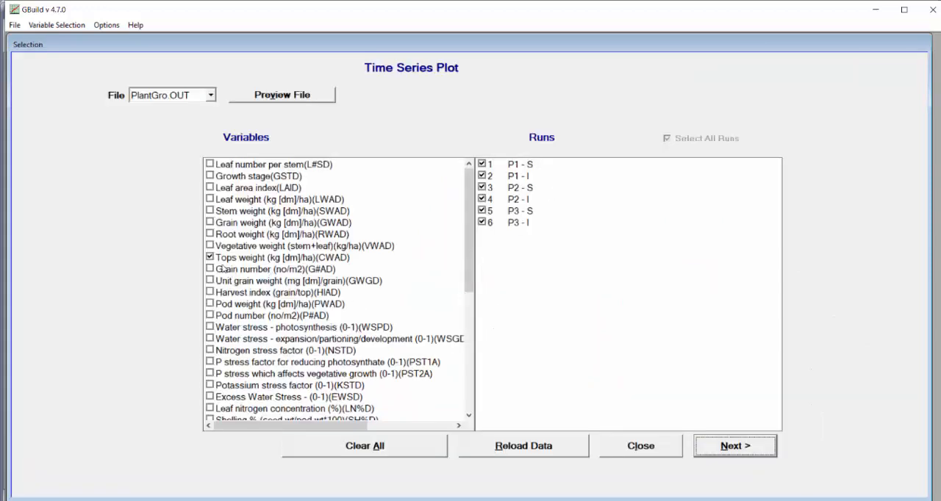
pyautogui.click(208, 260)
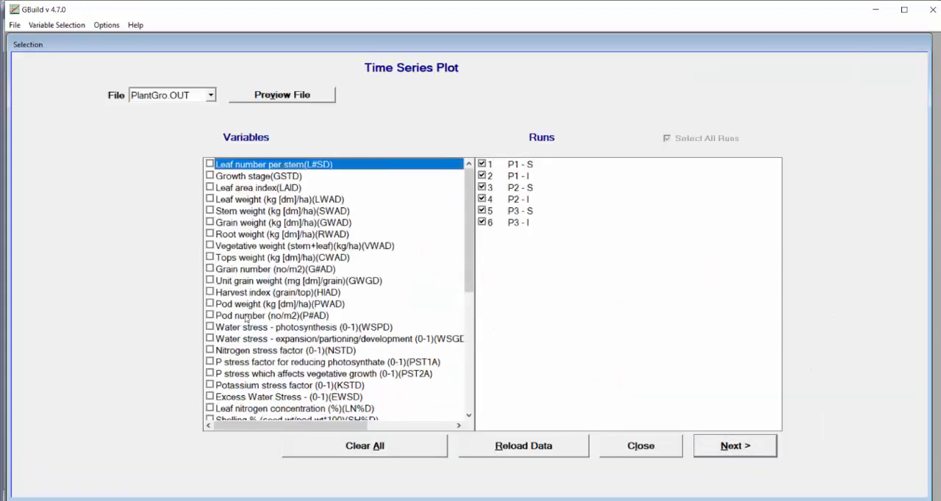
pyautogui.scroll(-7, 247, 317)
pyautogui.scroll(1, 331, 335)
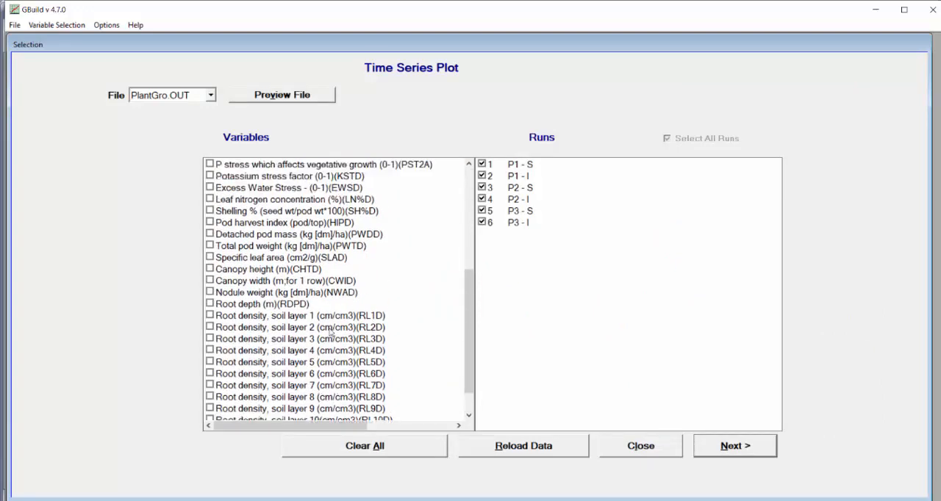
pyautogui.scroll(6, 330, 335)
pyautogui.click(607, 443)
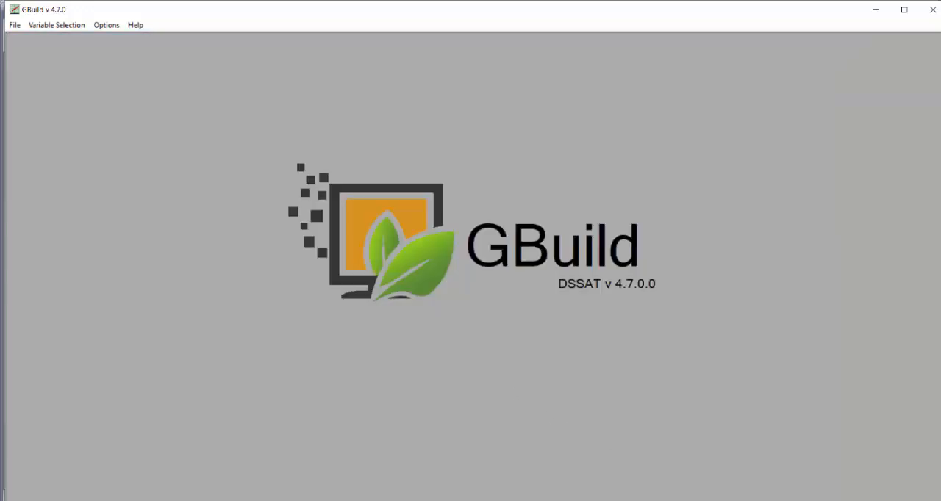
pyautogui.click(932, 10)
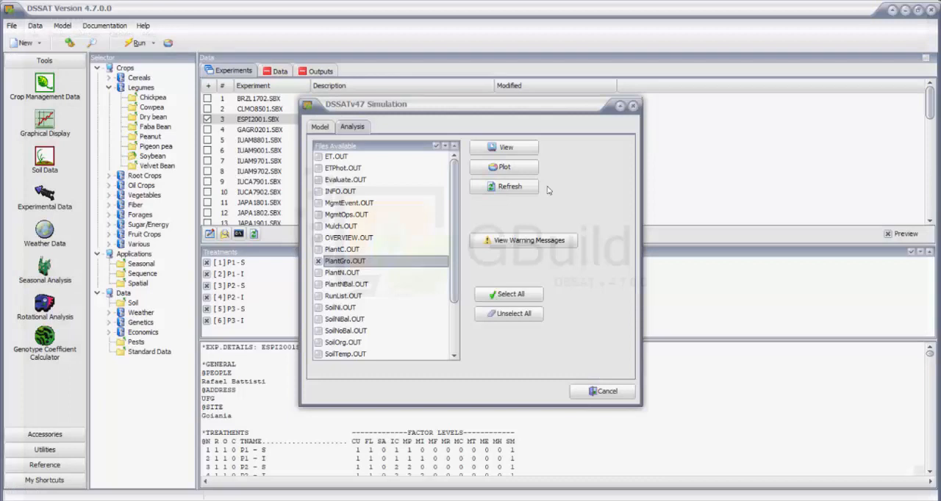
# - Deselect PlantGro.OUT in the analysis outputs, select Weather.OUT instead, and load it into GBuild for plotting
pyautogui.click(320, 262)
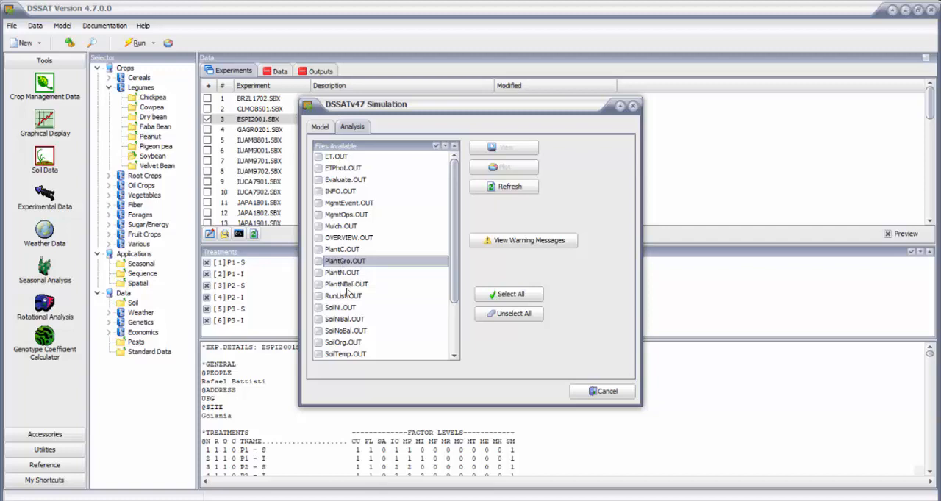
pyautogui.scroll(-2, 348, 294)
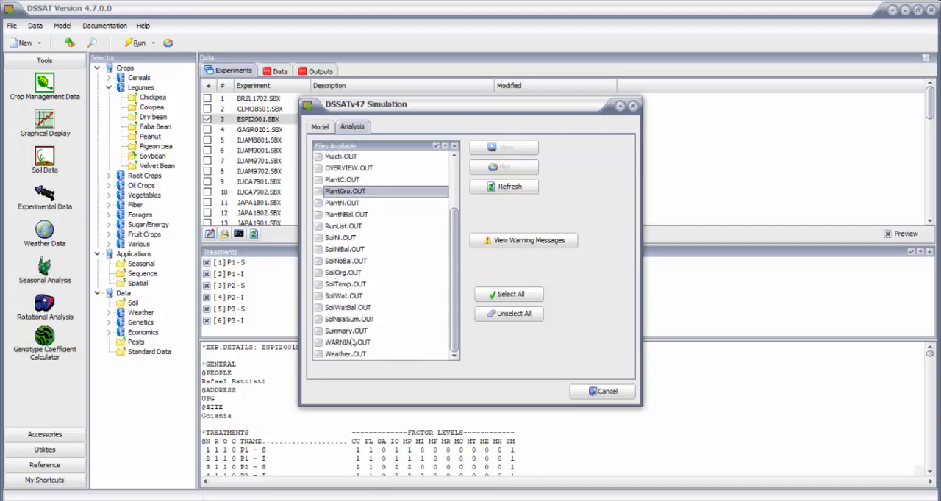
pyautogui.click(320, 354)
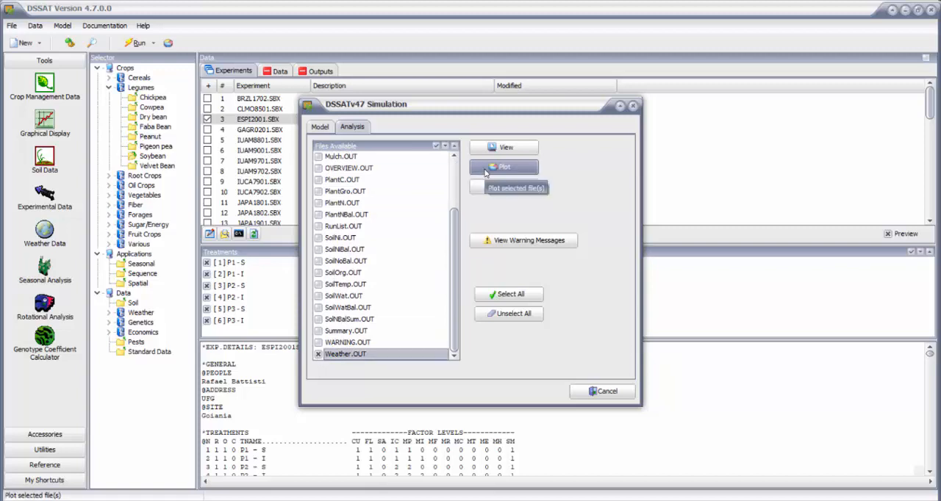
pyautogui.click(486, 169)
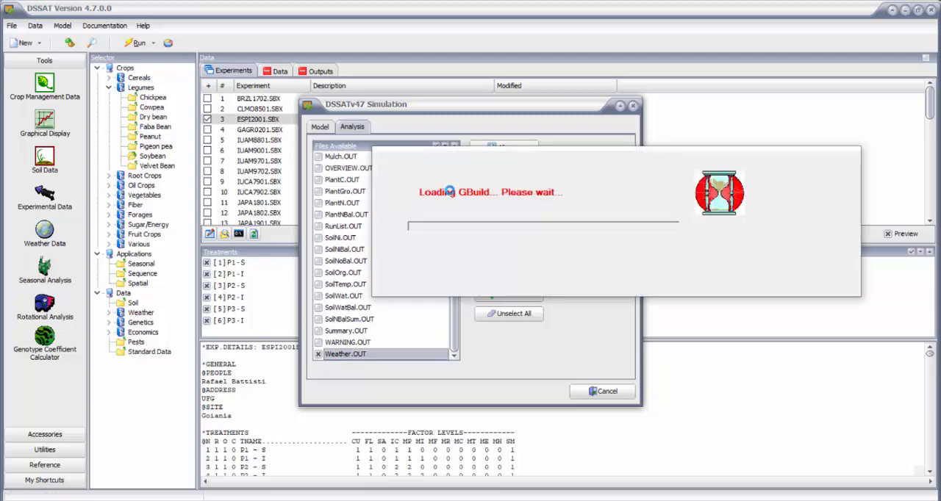